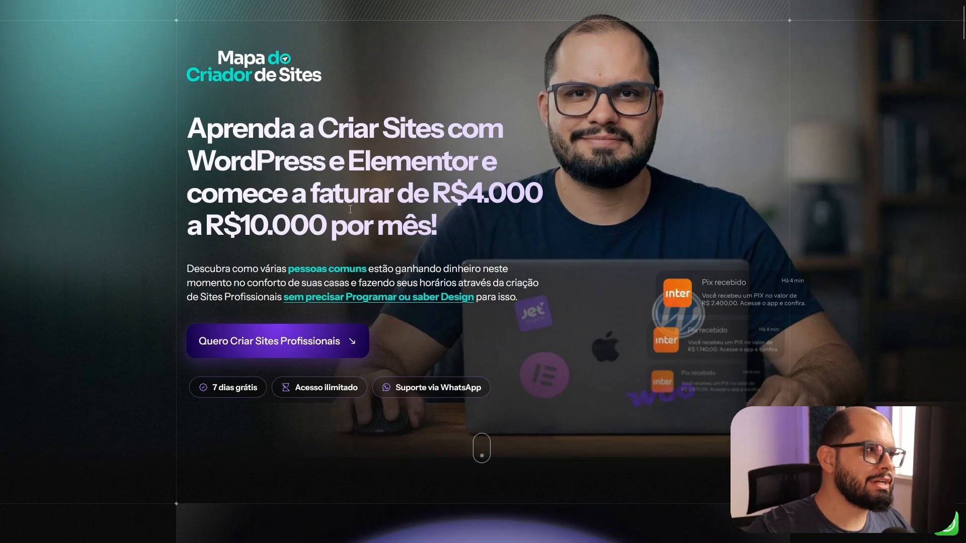
- Examine the course sales page from its hero through the modules, projects and bonuses down to the Discord community section
scroll(350, 210, down, 4)
scroll(350, 209, down, 5)
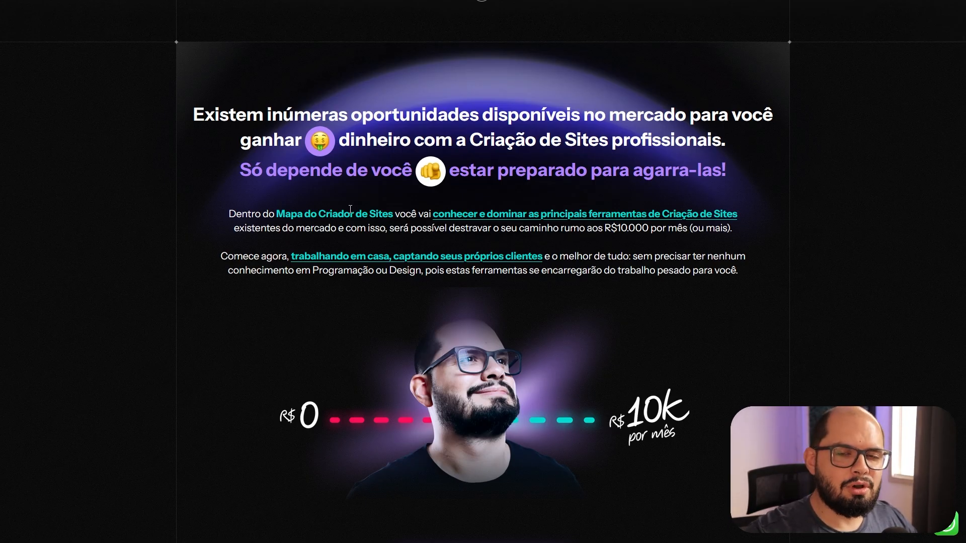
scroll(350, 209, down, 5)
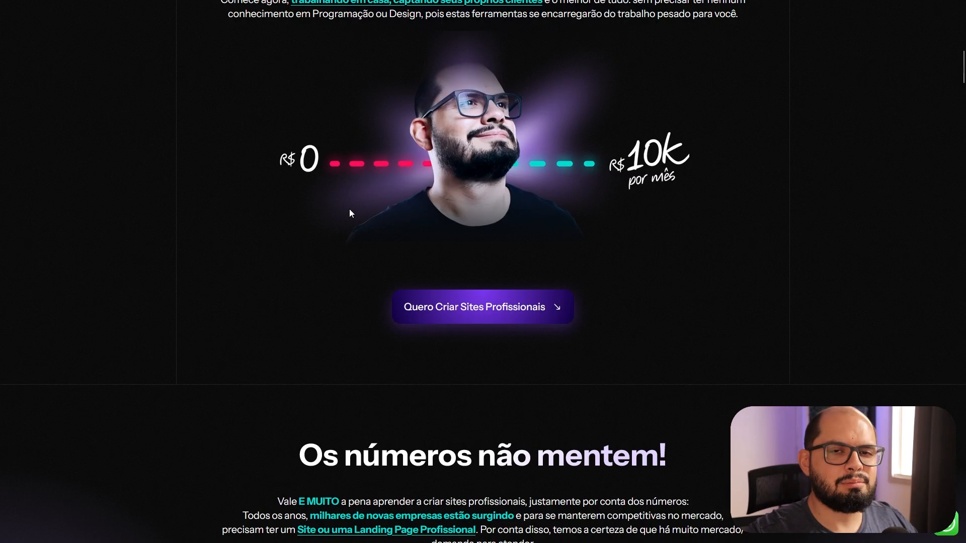
scroll(349, 209, down, 4)
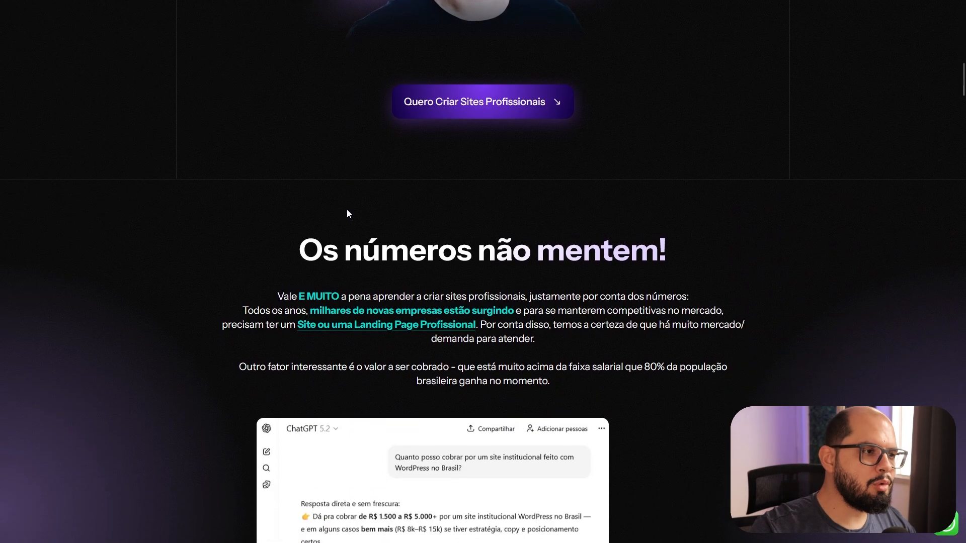
scroll(347, 211, down, 13)
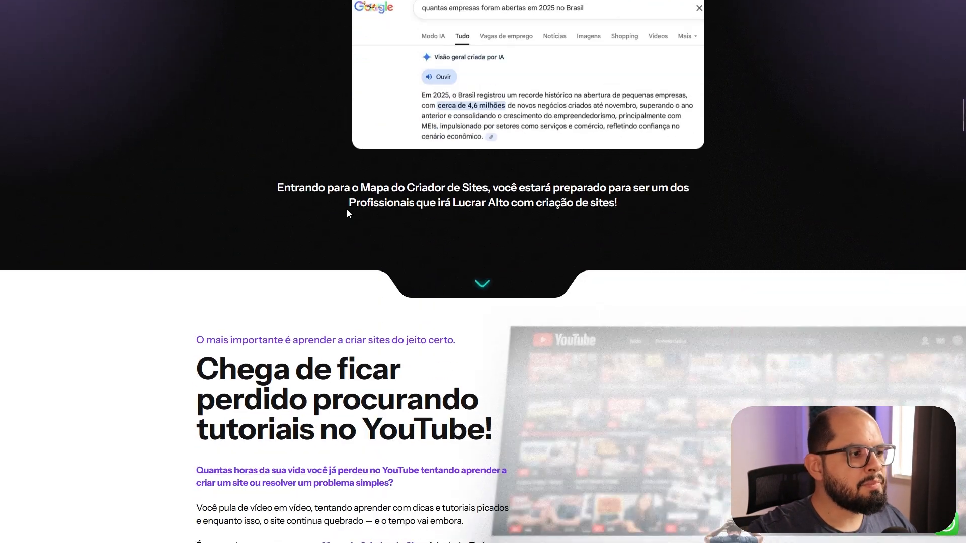
scroll(349, 214, down, 11)
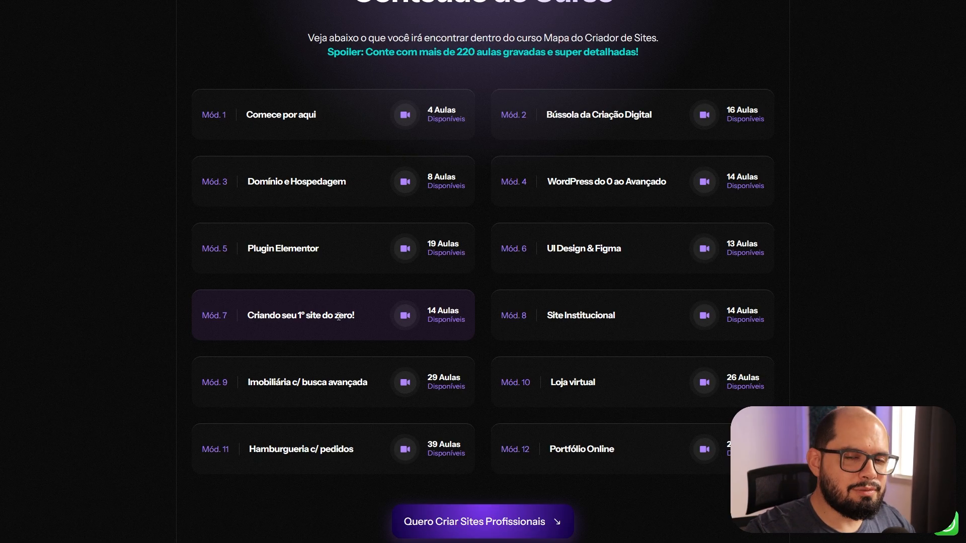
scroll(338, 316, down, 10)
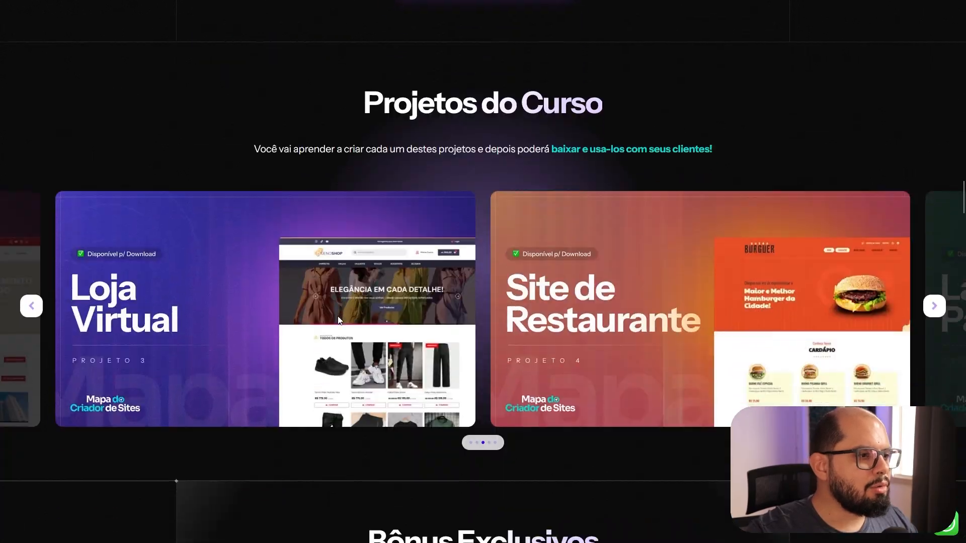
scroll(338, 320, down, 15)
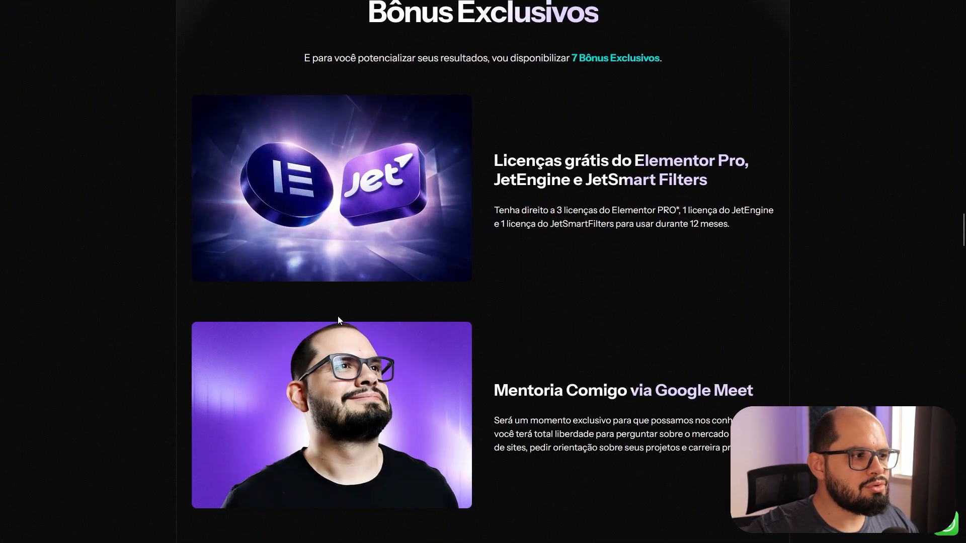
scroll(338, 317, down, 15)
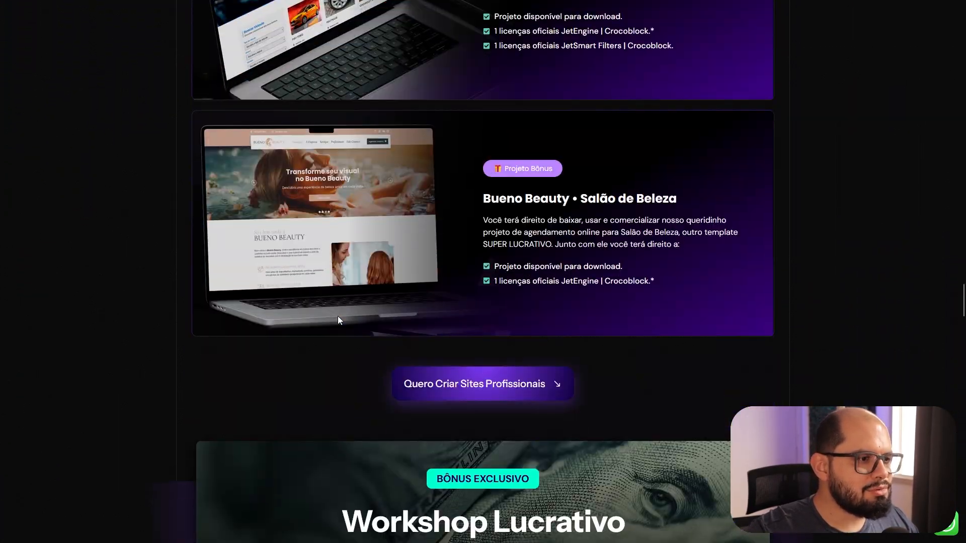
scroll(337, 316, down, 15)
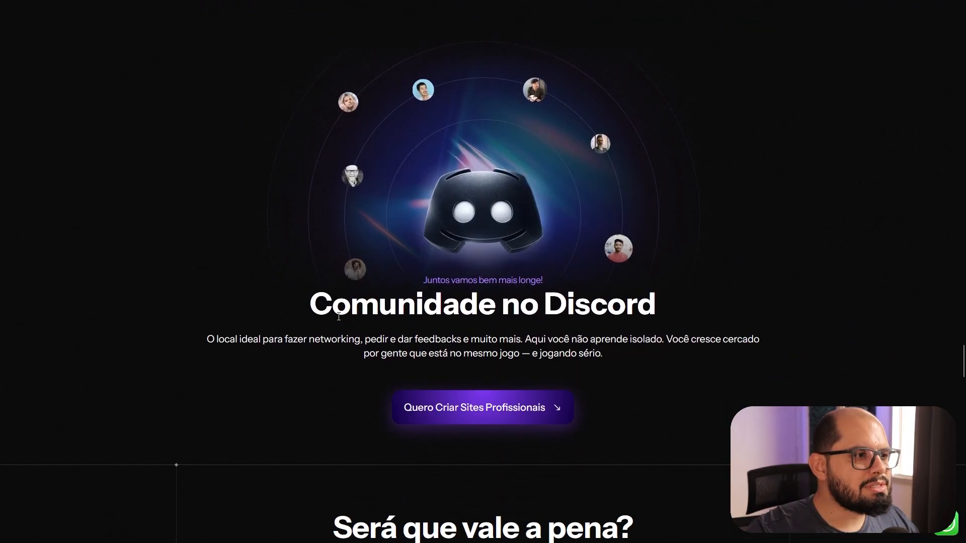
- Review the bonus and course project sections of the sales page again, ending back at the hero
scroll(509, 298, up, 2)
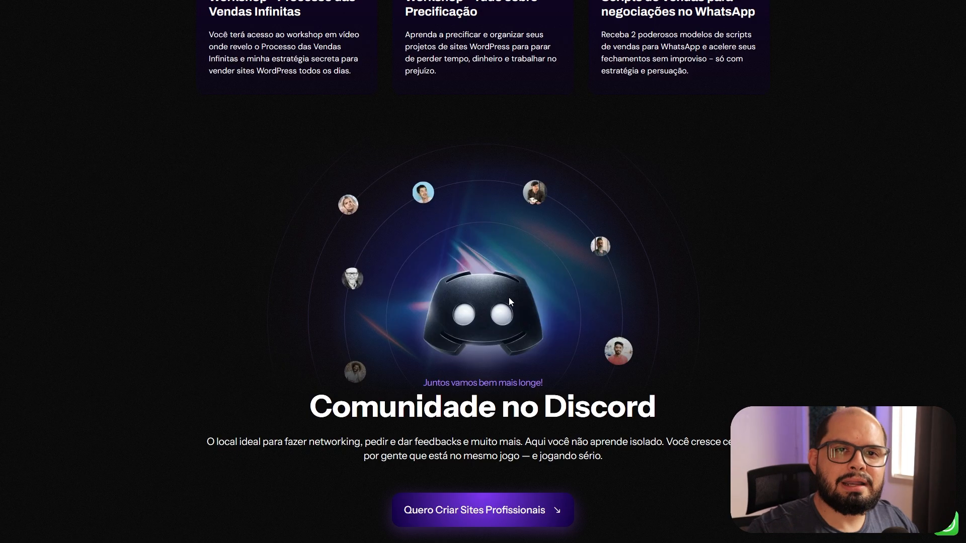
scroll(509, 299, up, 15)
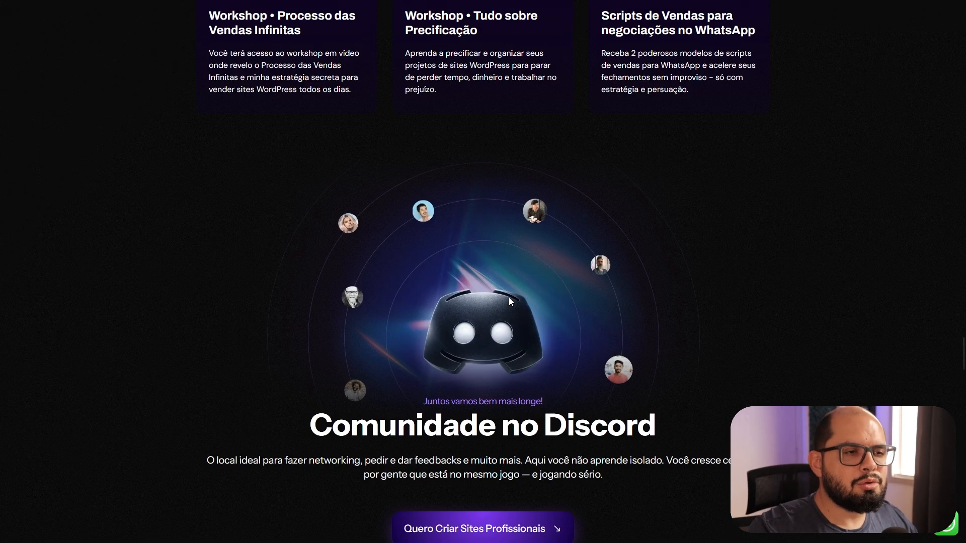
scroll(508, 297, up, 15)
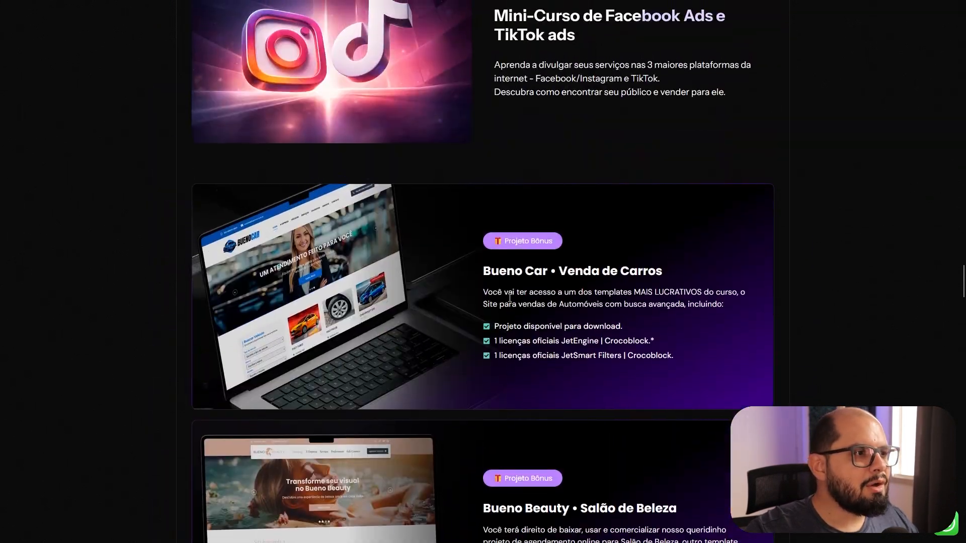
scroll(509, 299, up, 2)
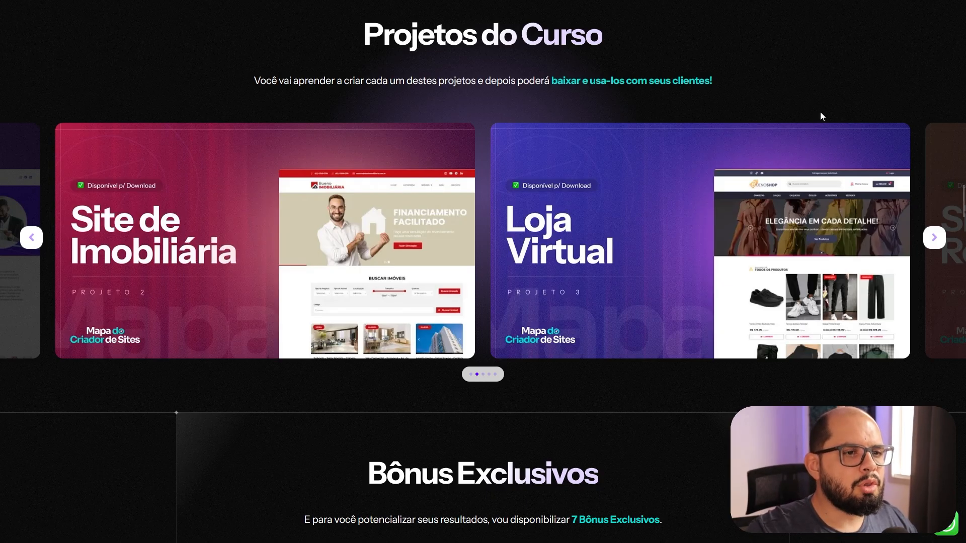
scroll(833, 96, up, 20)
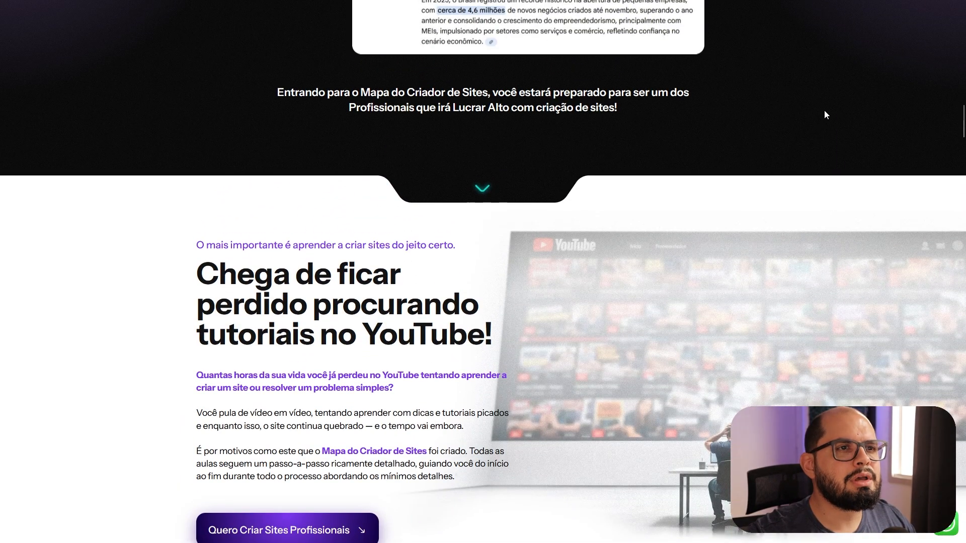
scroll(824, 112, up, 15)
- Open zeraikimoveis.buenosites.com.br in a new browser tab and show it full screen
key(F11)
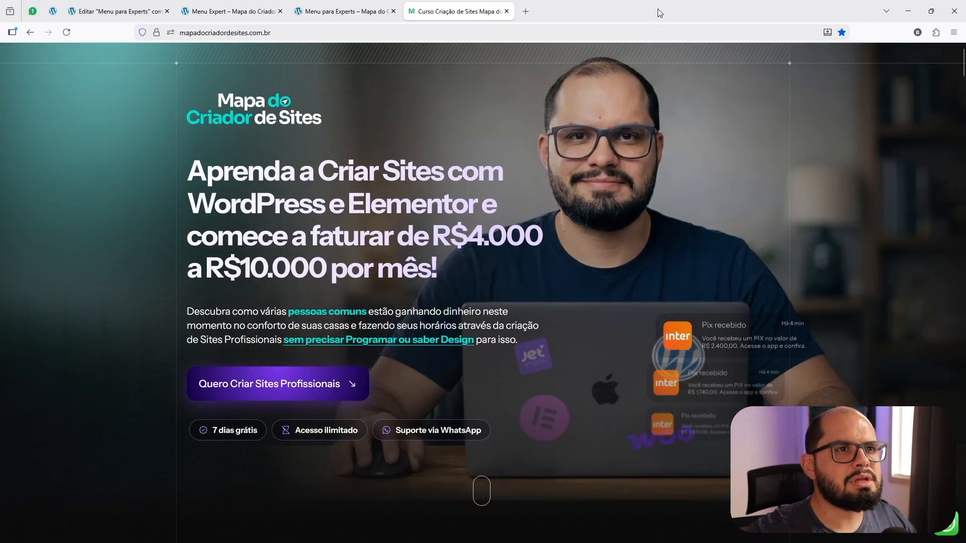
click(526, 11)
click(529, 33)
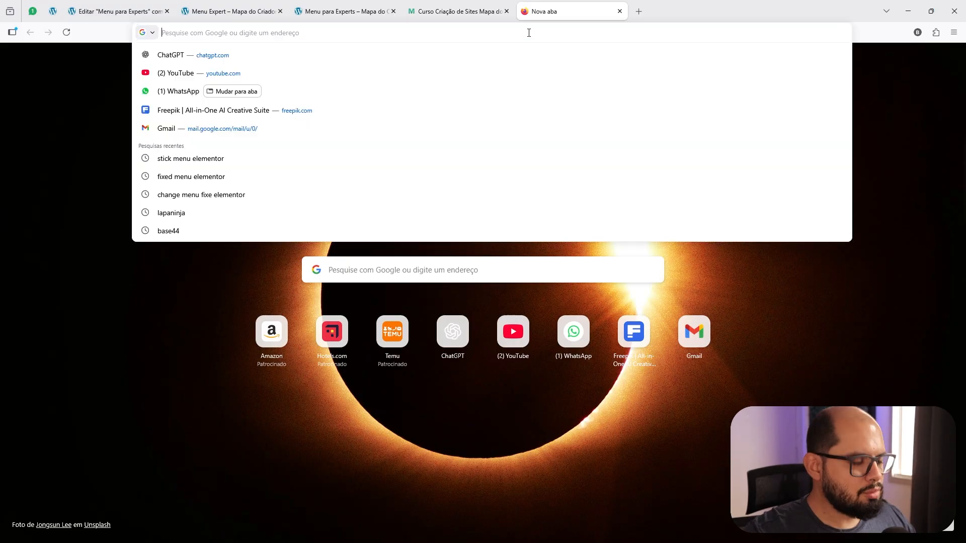
text(zer)
key(Return)
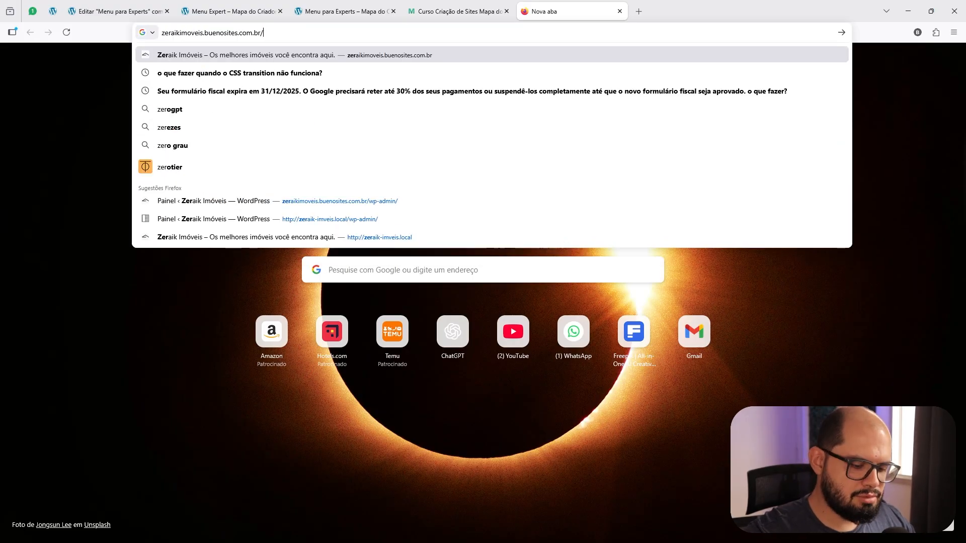
key(F11)
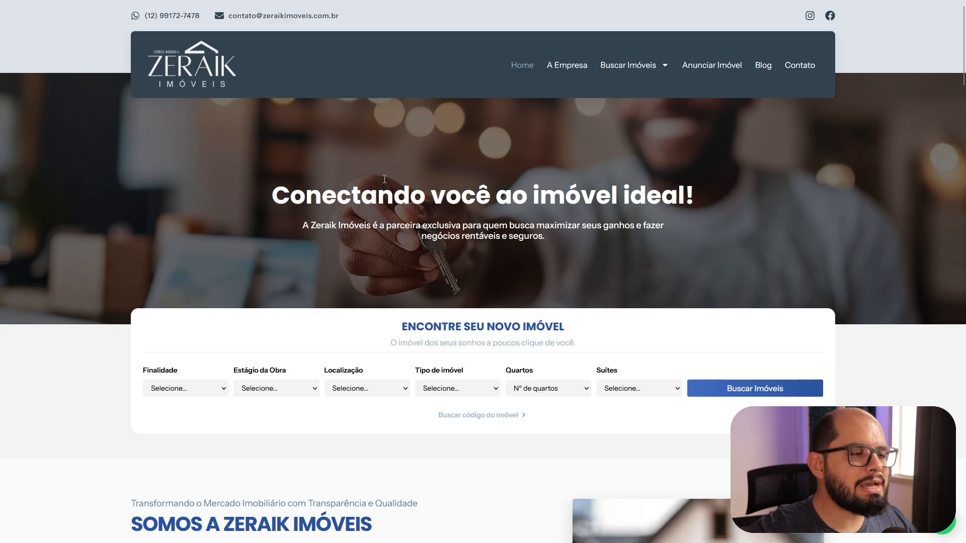
- Examine the real estate home page from its header menu to the Imóveis em Destaque section and return to the header
scroll(383, 181, down, 3)
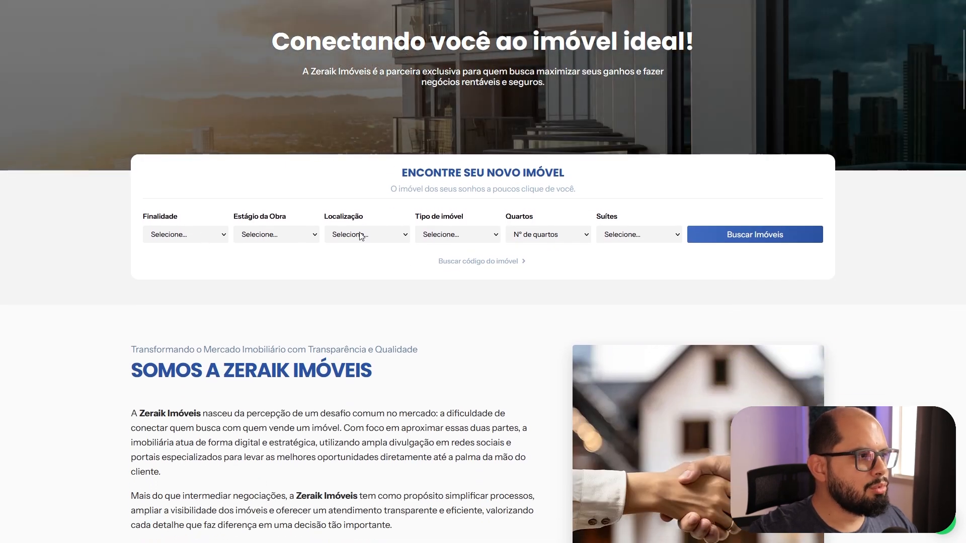
scroll(623, 240, down, 4)
scroll(547, 270, down, 5)
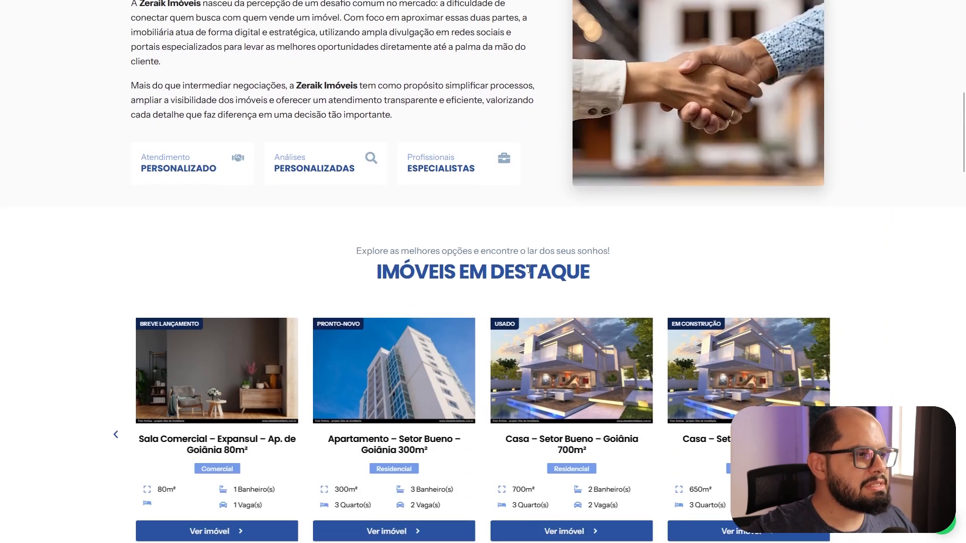
scroll(533, 269, up, 6)
scroll(528, 269, down, 6)
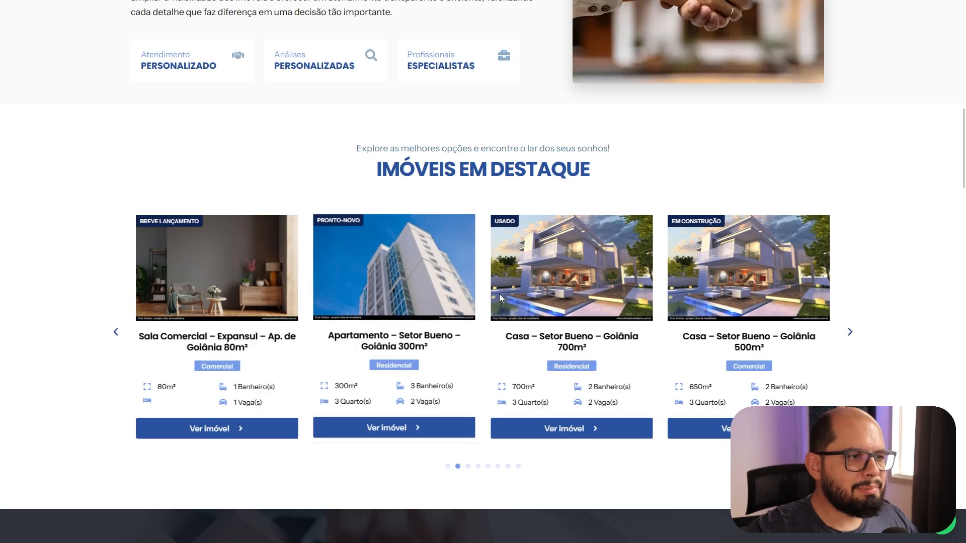
scroll(499, 294, up, 13)
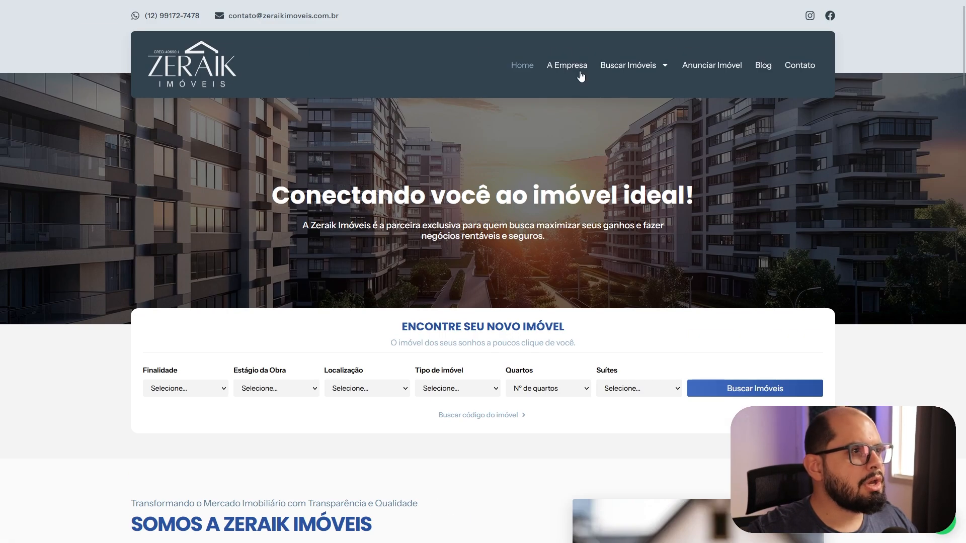
- Open the site's Buscar Imóveis page and look through its property listing
click(636, 71)
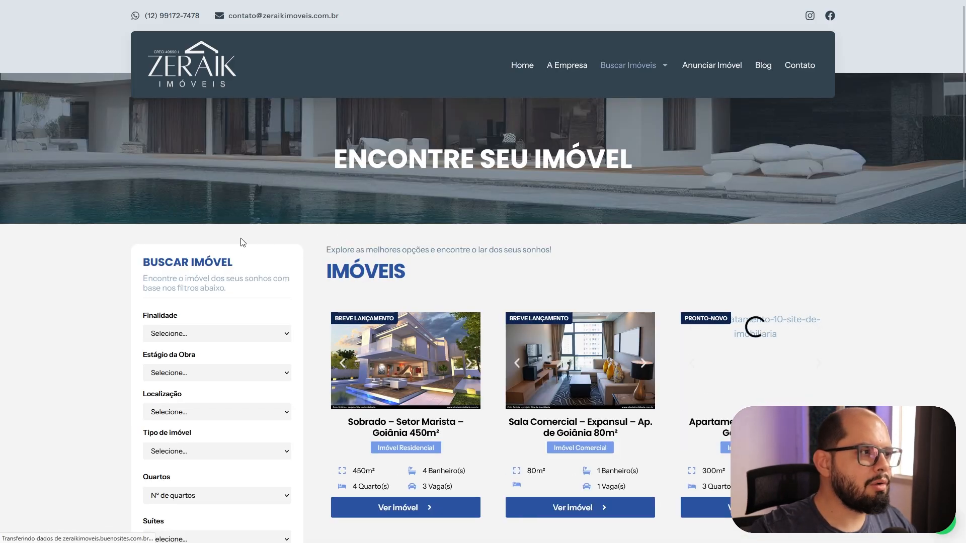
scroll(229, 265, down, 4)
scroll(230, 157, down, 1)
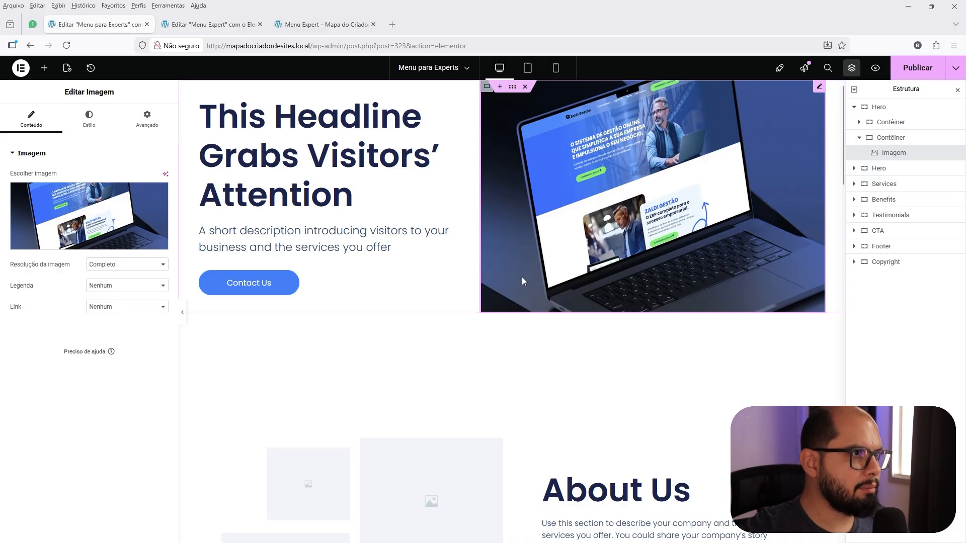
- Add a Flexbox container with a single horizontal row structure above the Hero section of the Menu para Experts page
click(500, 88)
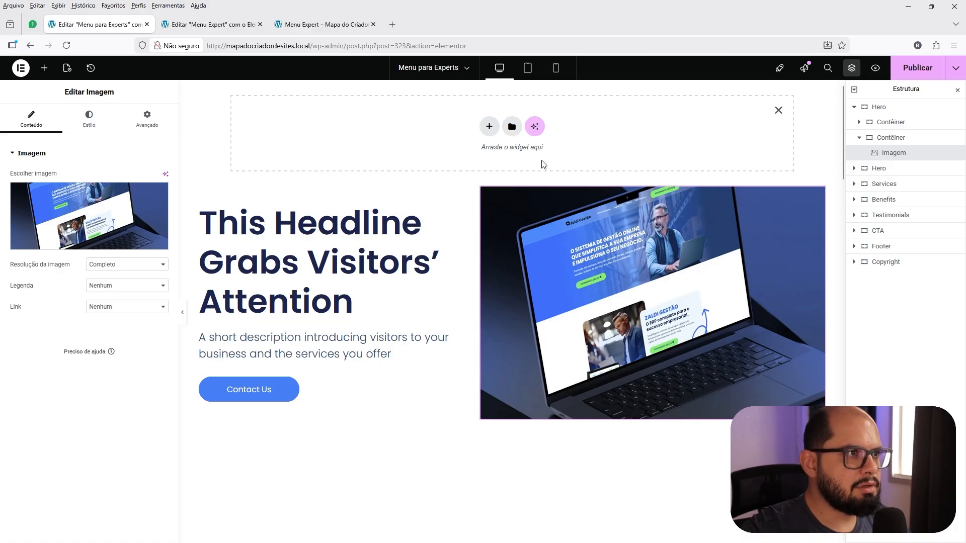
click(488, 126)
click(478, 181)
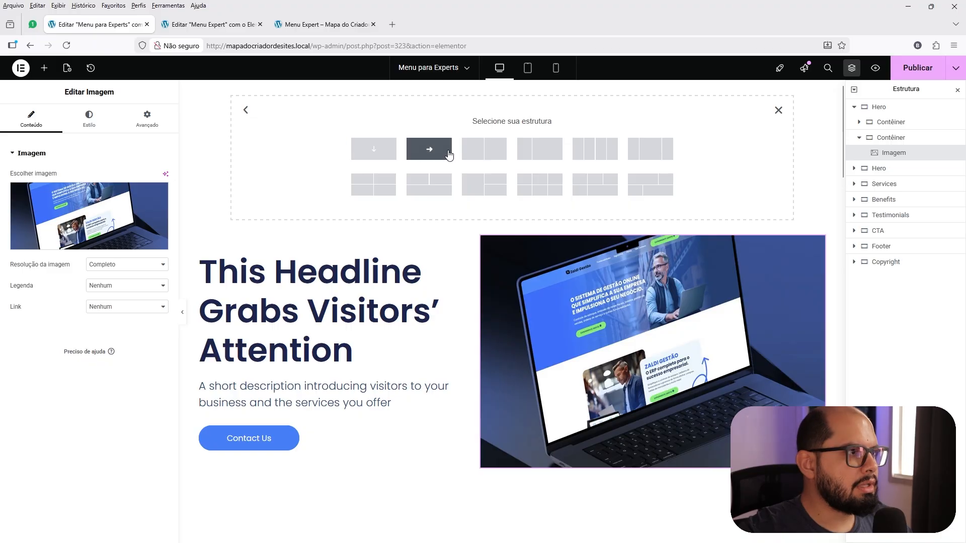
click(433, 152)
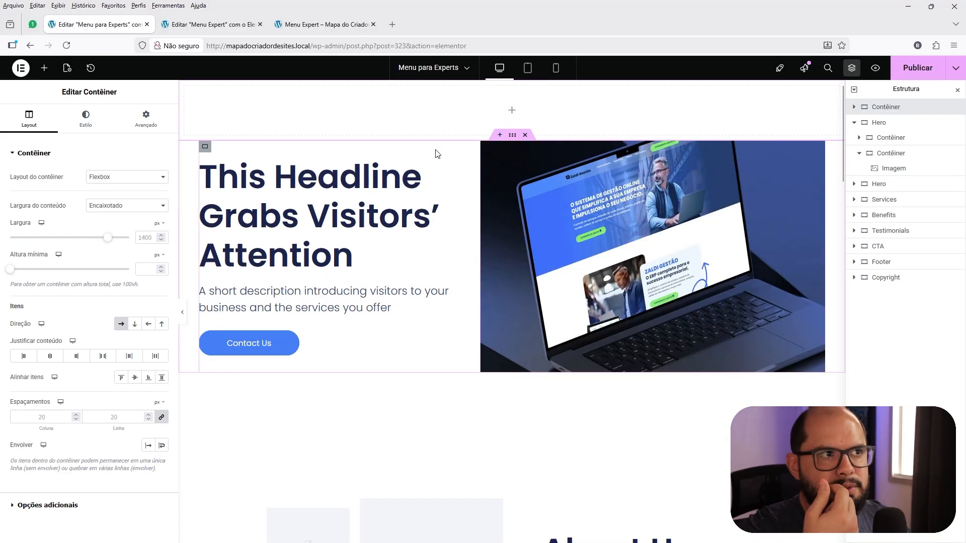
- Give the new container a classic background colour, sampling the blue of the Contact Us button
click(91, 126)
click(122, 198)
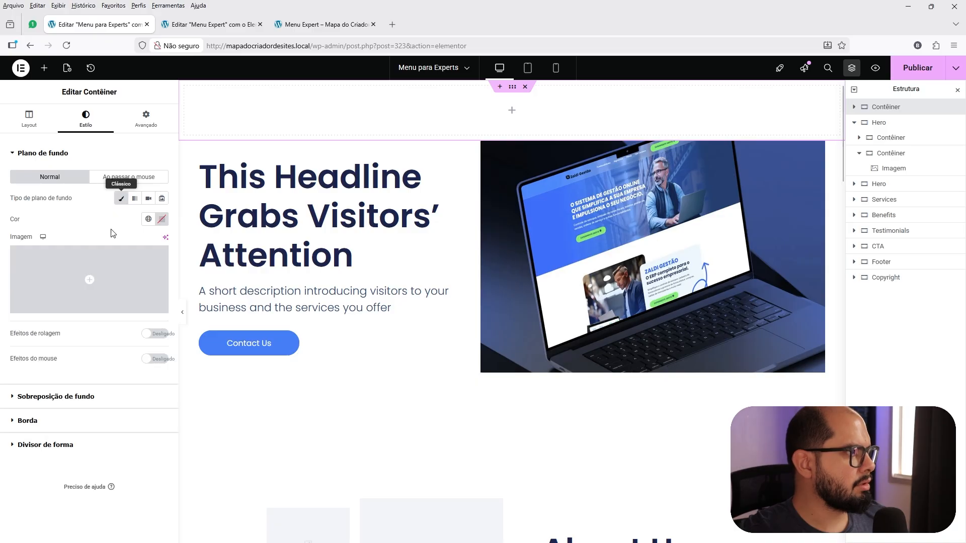
click(162, 218)
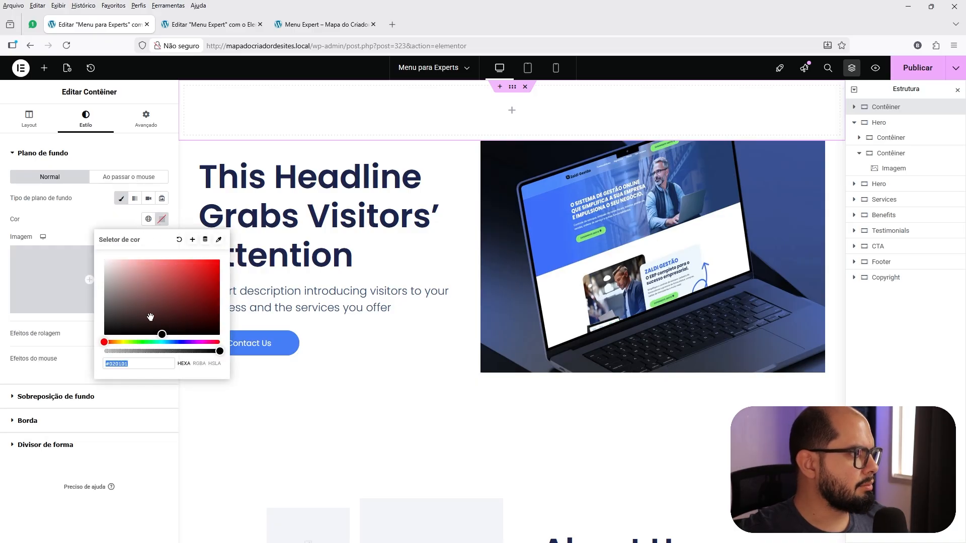
click(187, 296)
drag(197, 287, 221, 259)
drag(159, 342, 177, 342)
drag(219, 259, 208, 259)
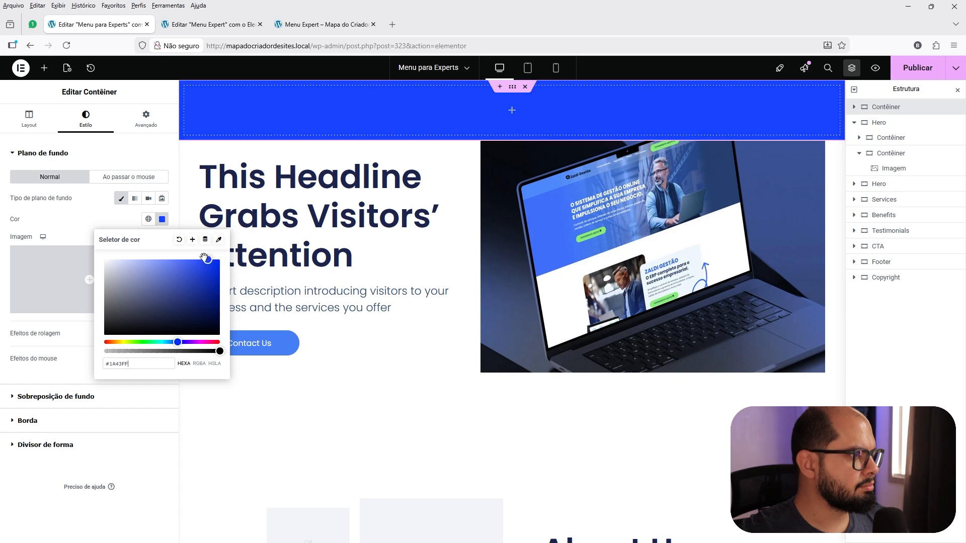
click(218, 239)
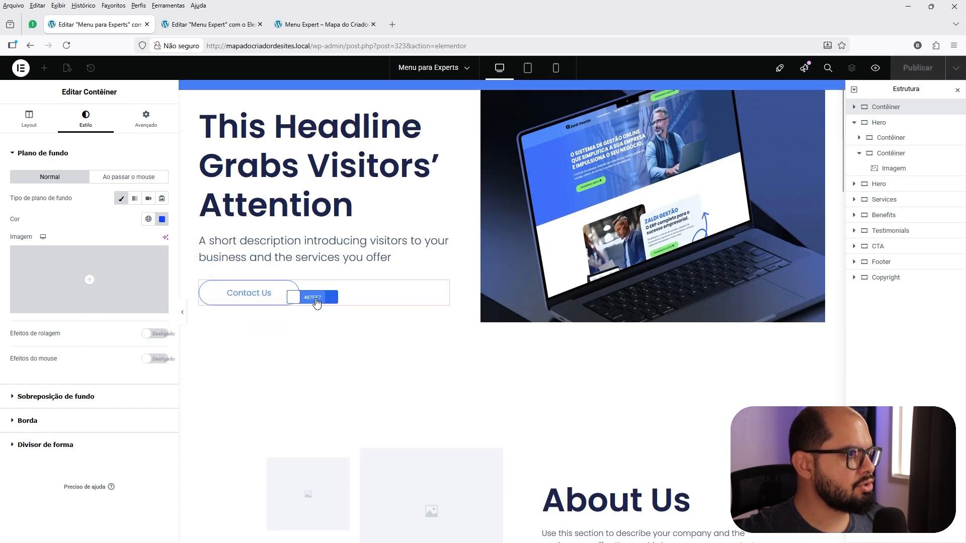
click(291, 297)
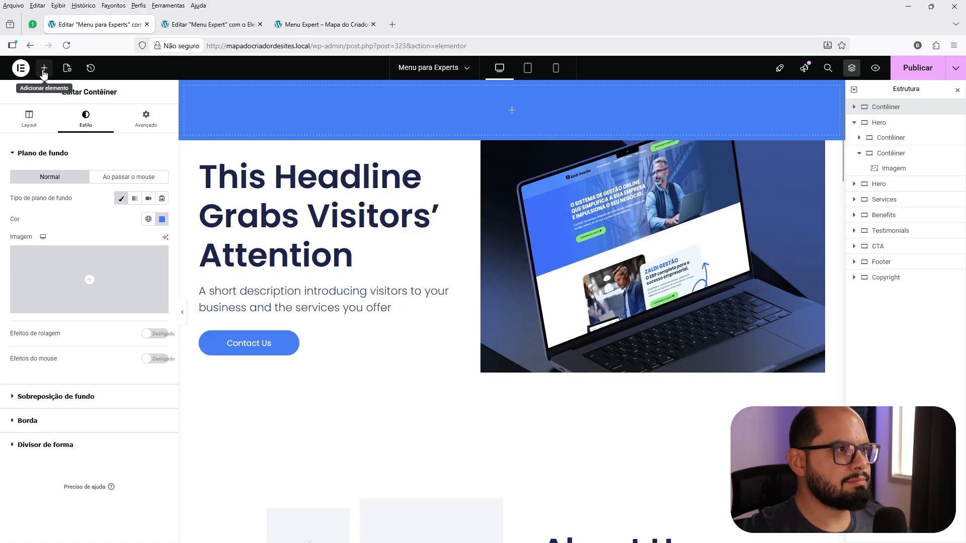
- Set the new container's padding to 0 px on all four sides and unlink the padding values
click(148, 120)
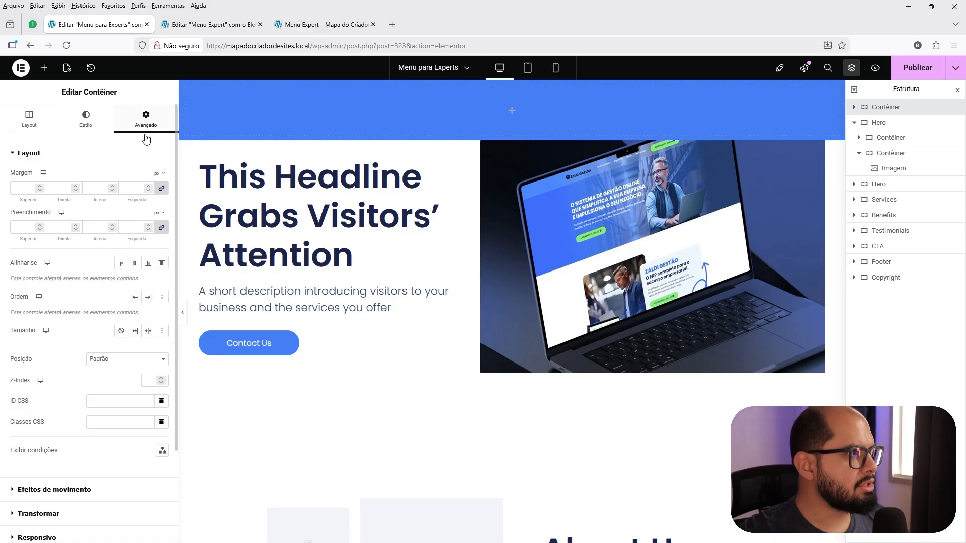
click(161, 227)
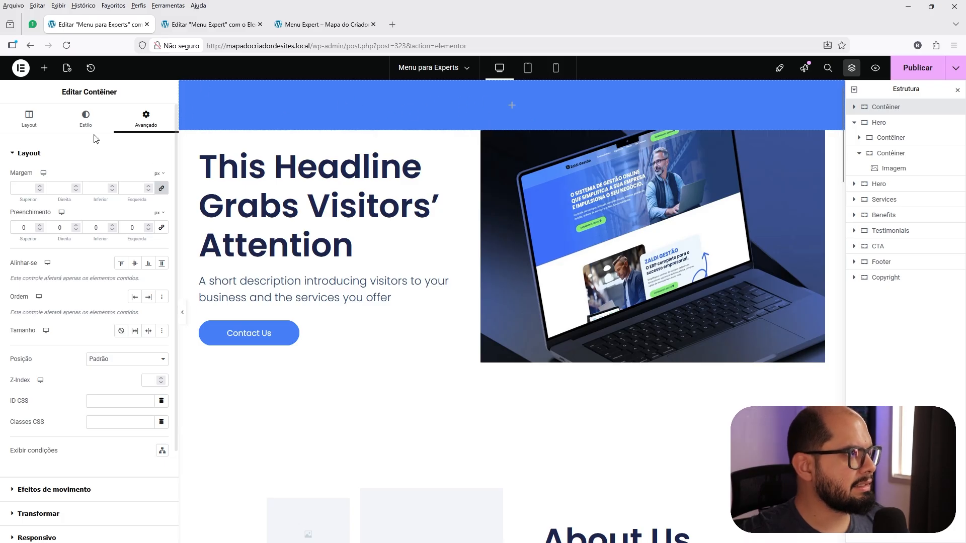
- Add an Image widget to the blue container, insert logotipo-com-site-buenosites-branco.svg from the media library, and change its image resolution
click(44, 70)
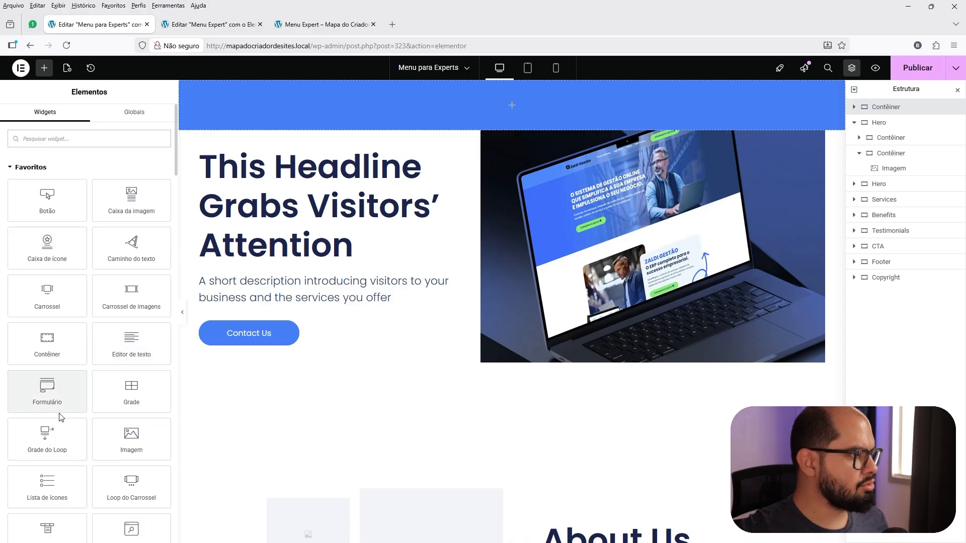
drag(121, 437, 246, 100)
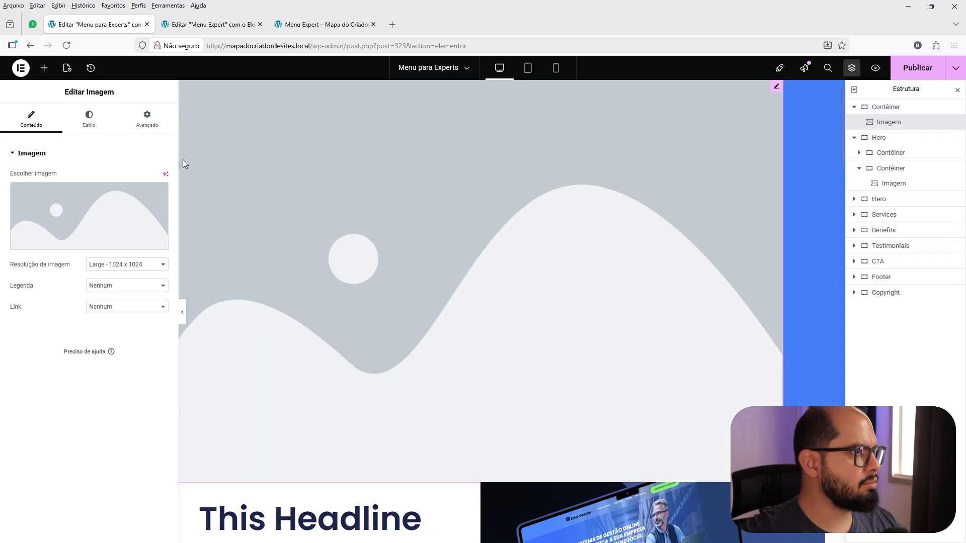
click(92, 207)
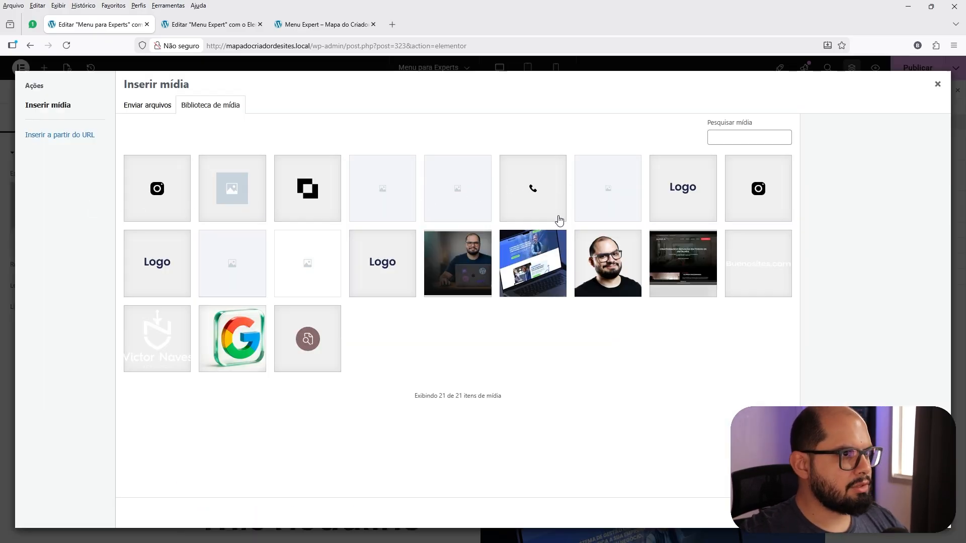
click(763, 272)
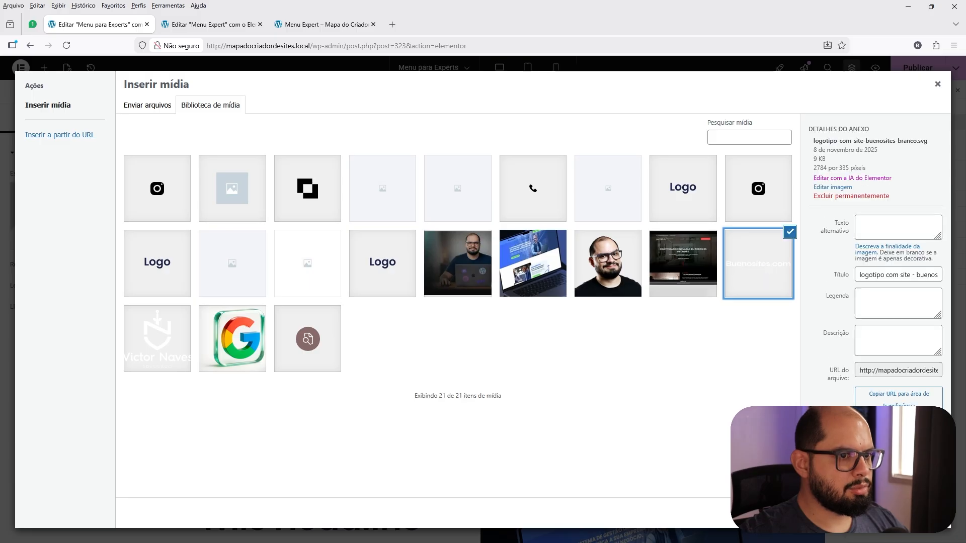
click(921, 513)
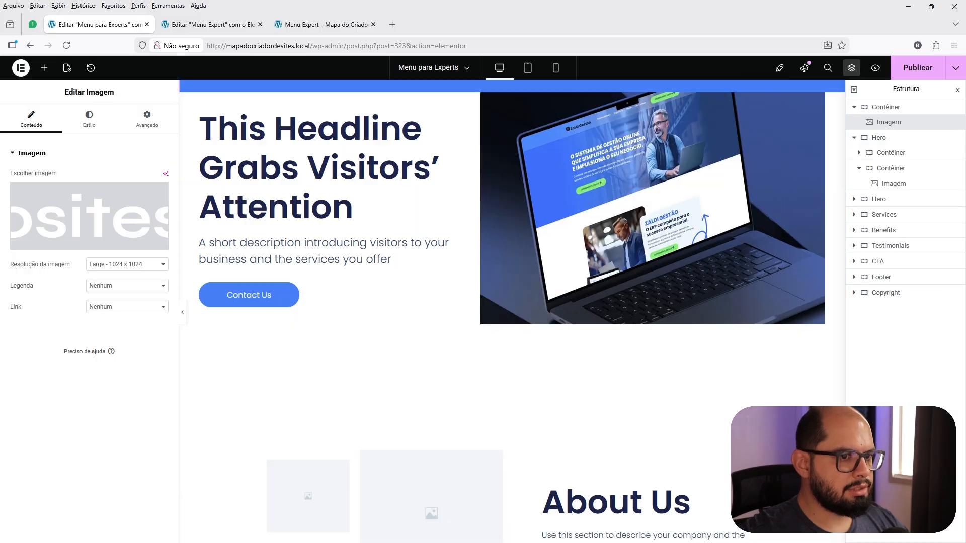
click(129, 265)
click(109, 346)
- Give the logo widget a custom width of 220 px and set the image width to 100%
click(142, 117)
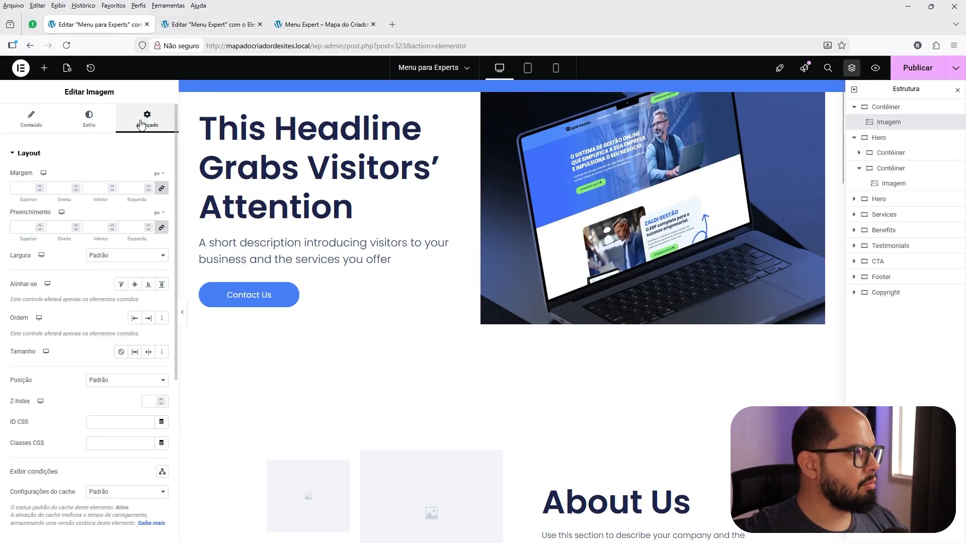
click(114, 257)
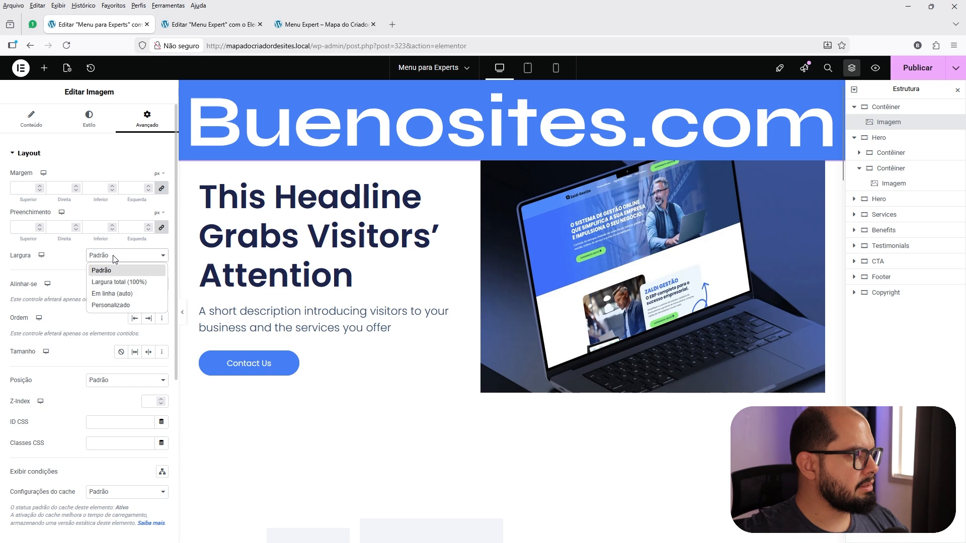
click(111, 305)
click(159, 286)
click(160, 286)
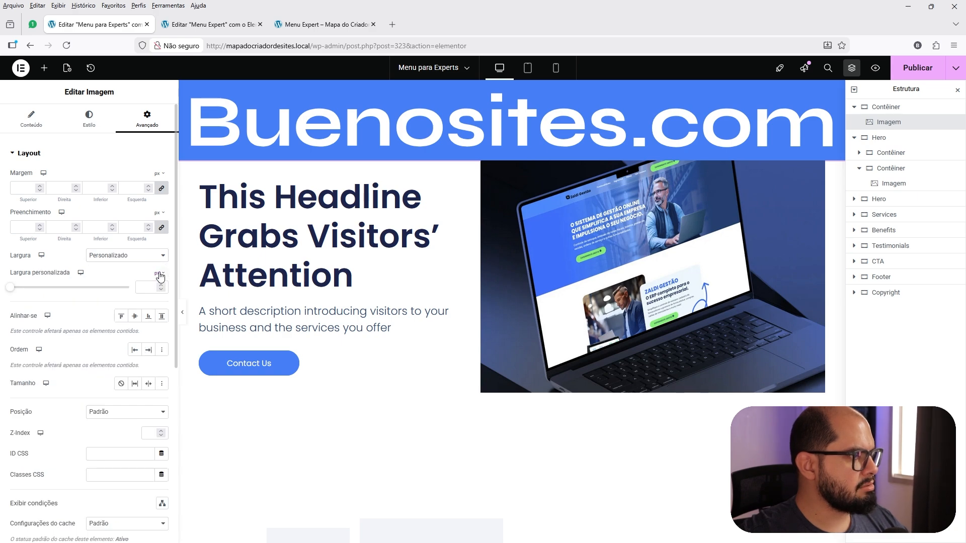
click(141, 287)
text(220)
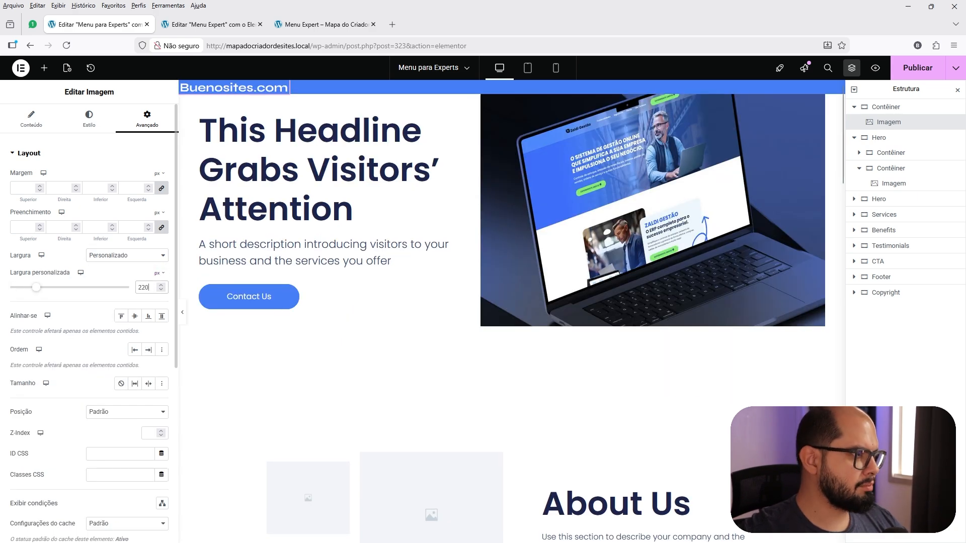
click(91, 120)
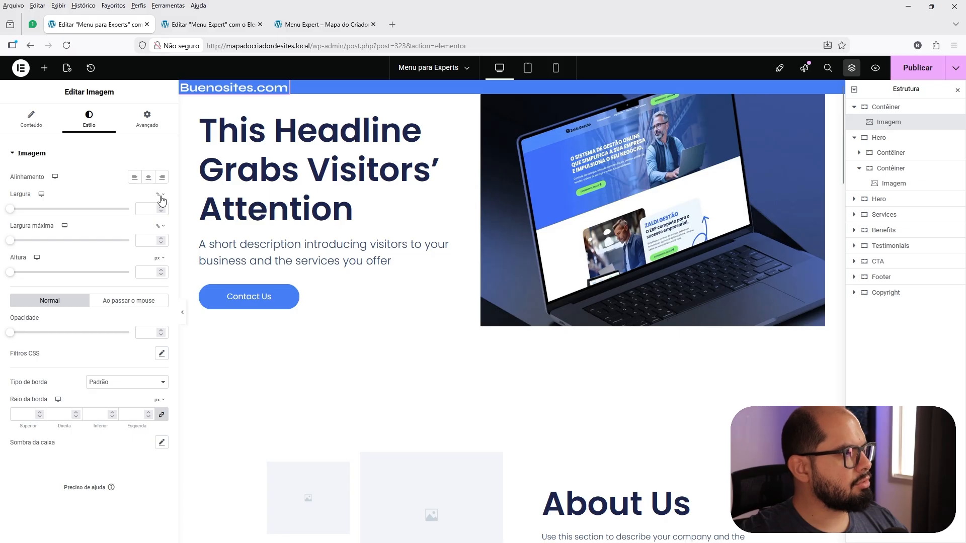
drag(13, 209, 129, 209)
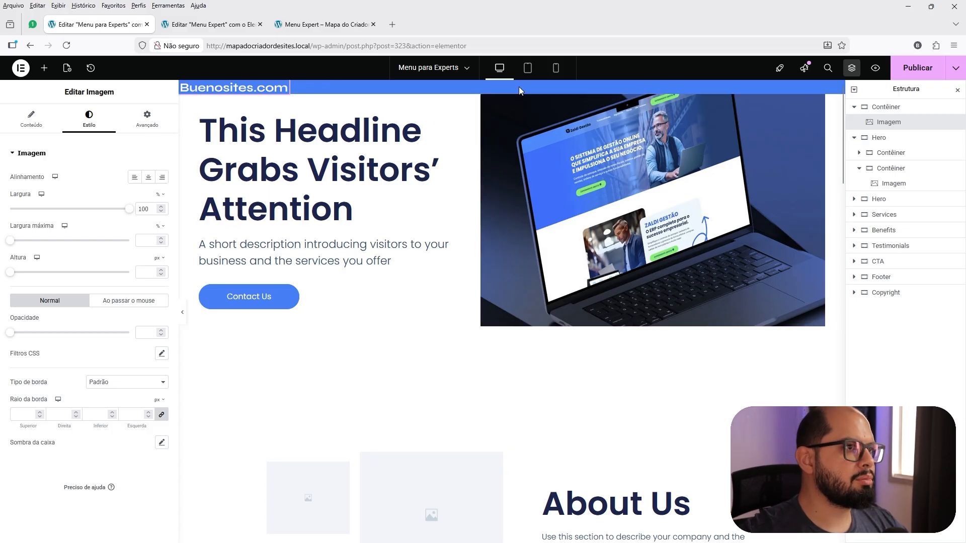
- Set the blue header container's minimum height to 80 px
right_click(506, 89)
click(533, 98)
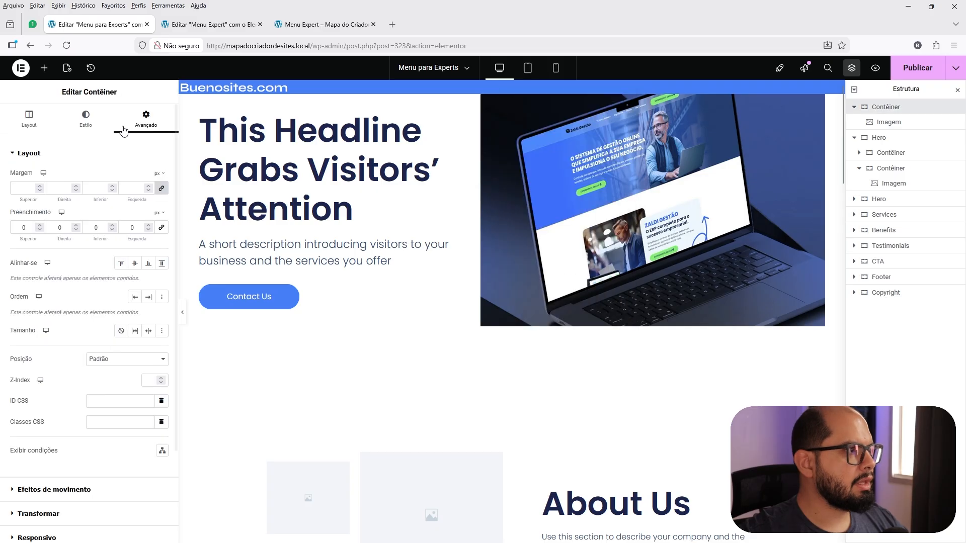
click(42, 125)
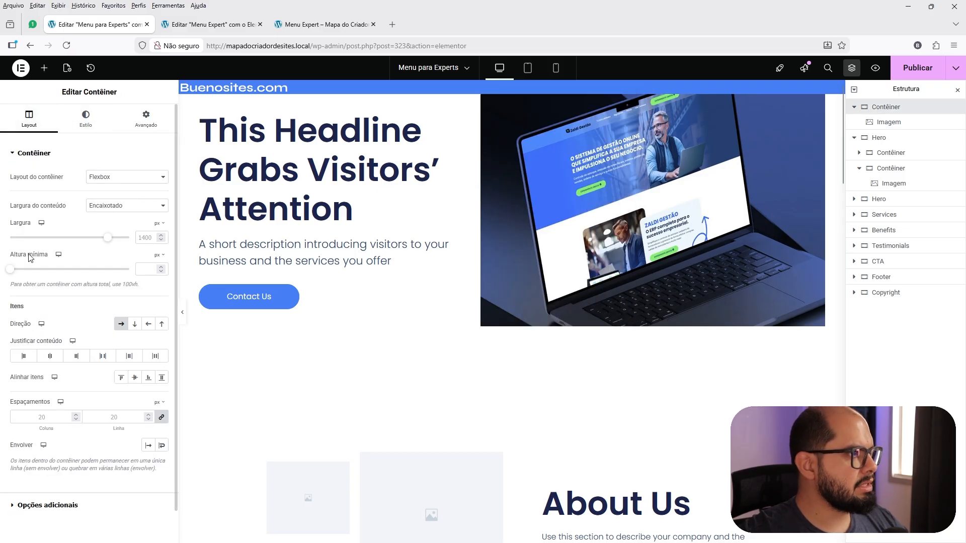
click(146, 121)
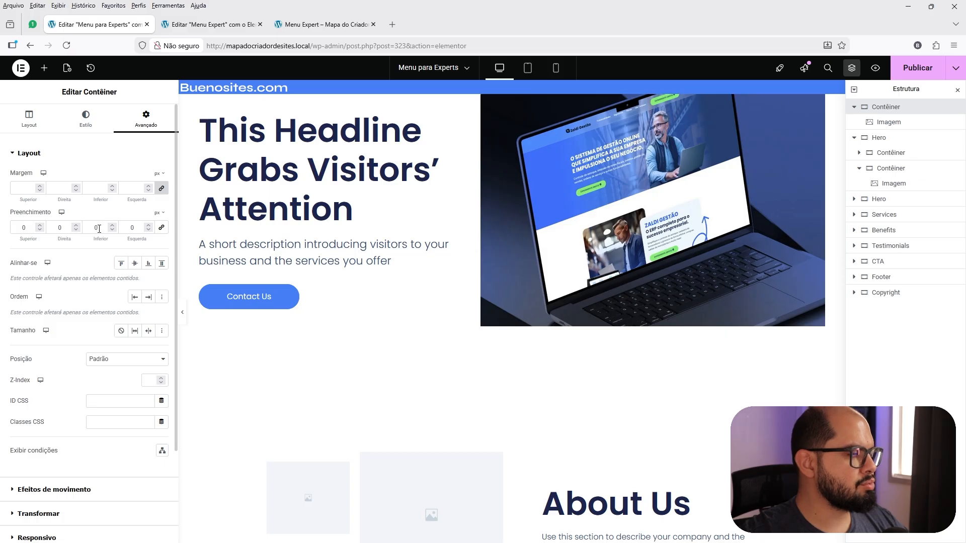
click(30, 120)
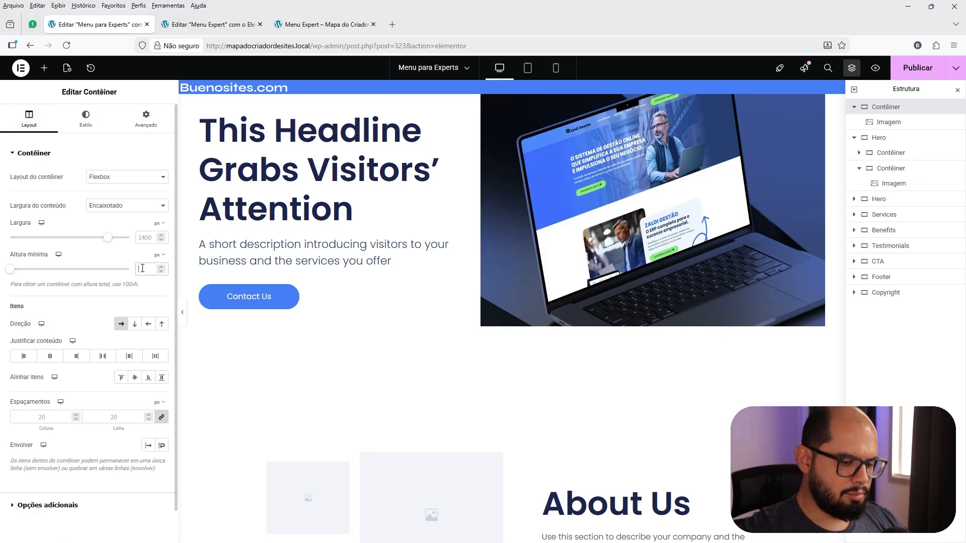
text(80)
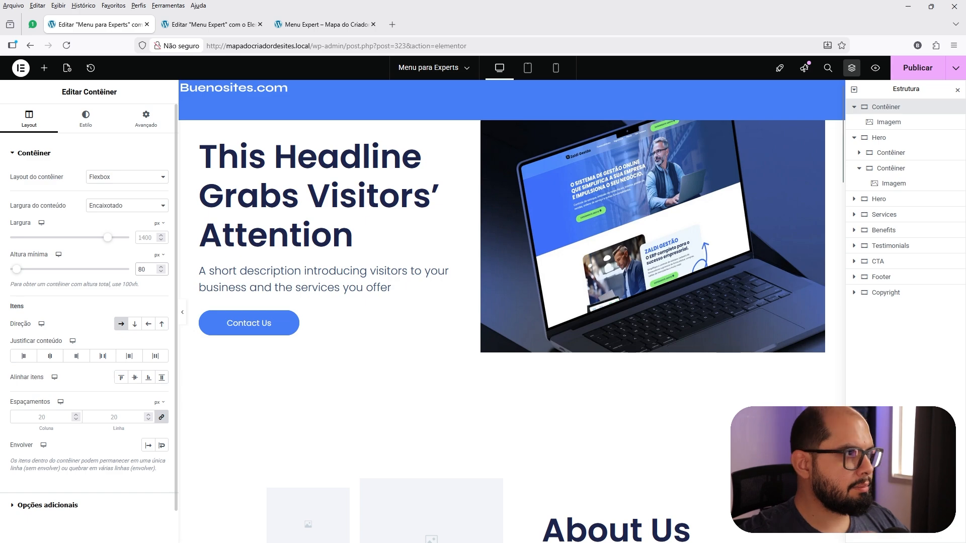
- Distribute the header container's content with space between and align its items to the vertical centre
click(100, 358)
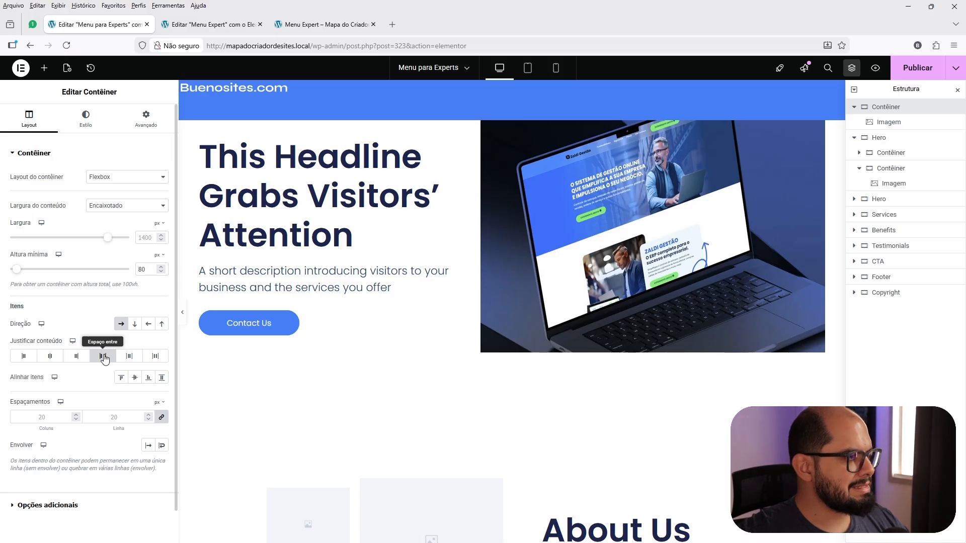
click(135, 379)
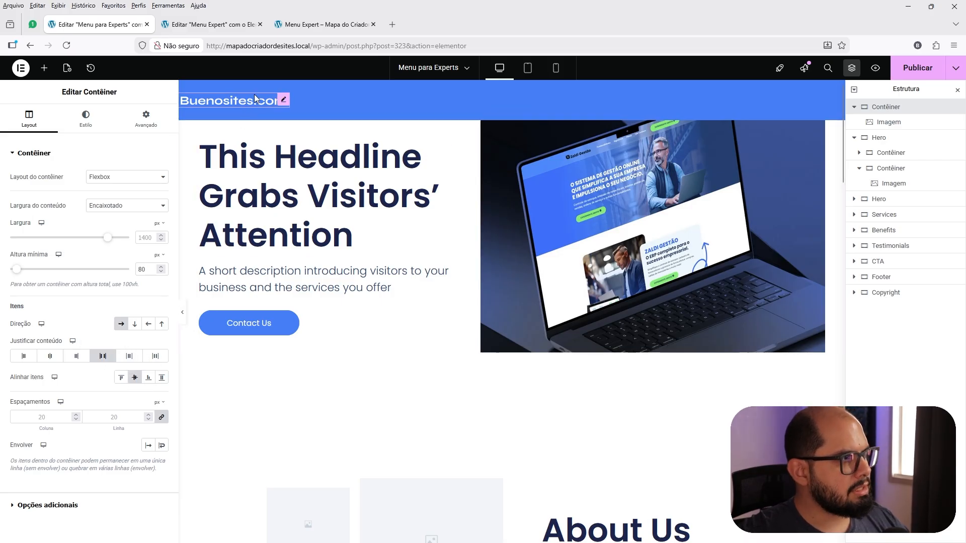
click(86, 125)
- Search the widgets for "menu" and add the Menu do WordPress widget beside the logo in the header container
click(44, 68)
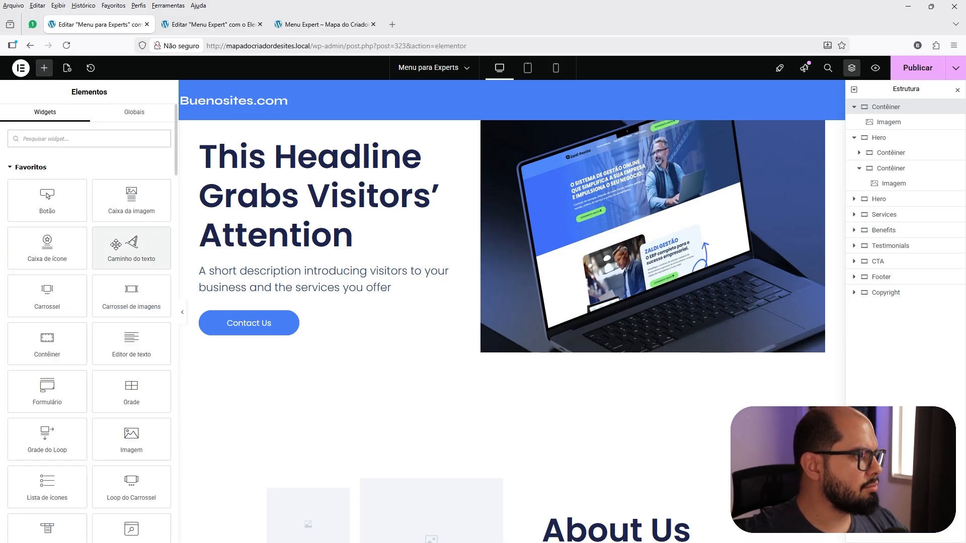
text(mnu)
key(BackSpace)
key(BackSpace)
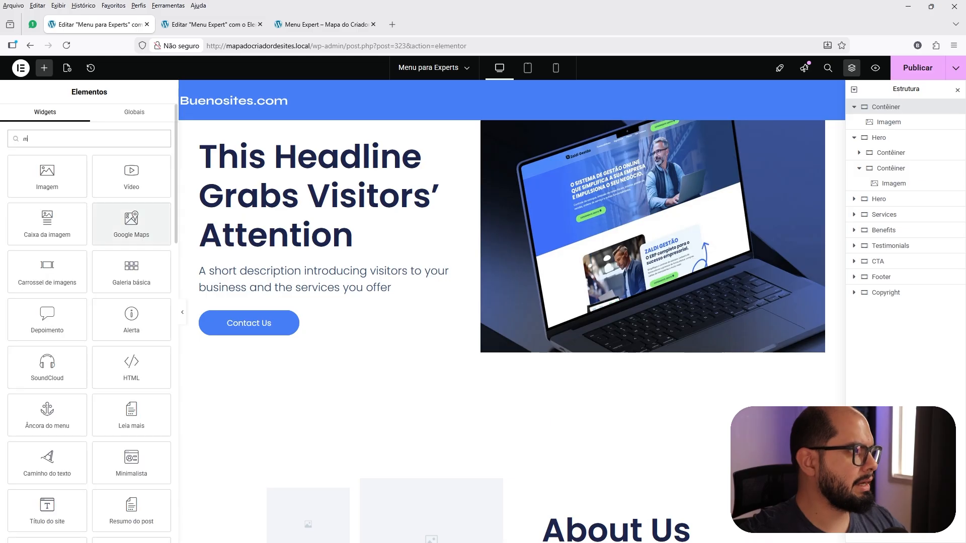
text(enu)
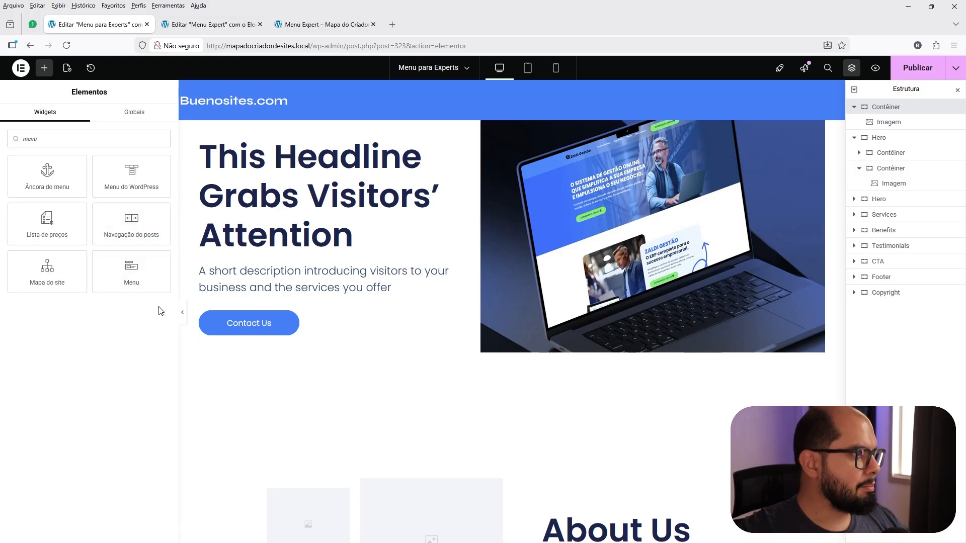
drag(135, 178, 594, 109)
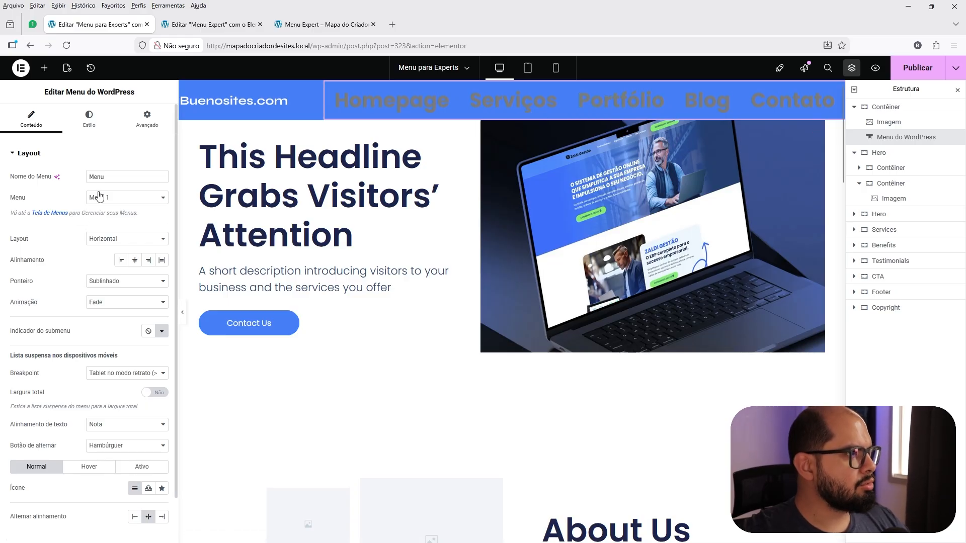
- Keep the menu's layout horizontal and set both its pointer and its mobile dropdown breakpoint to Nenhum
click(109, 241)
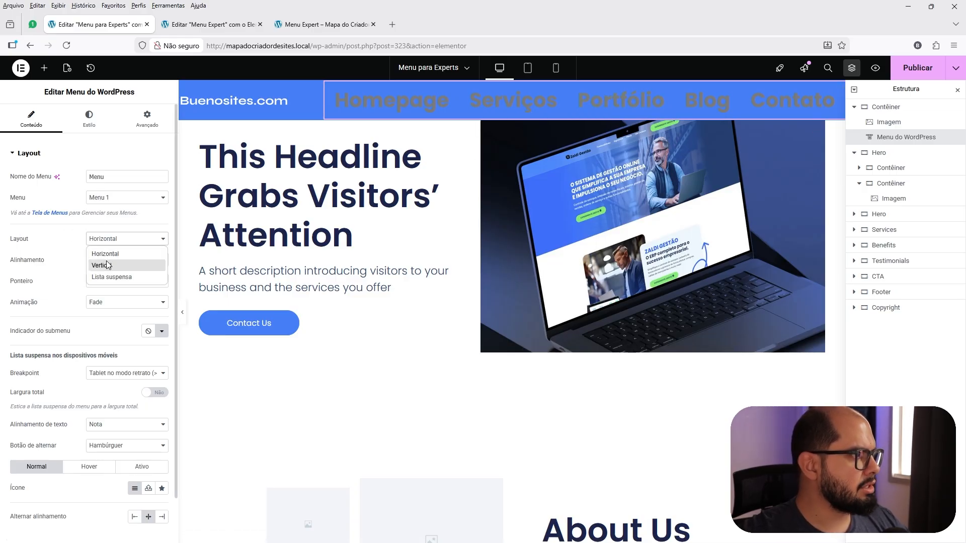
click(112, 258)
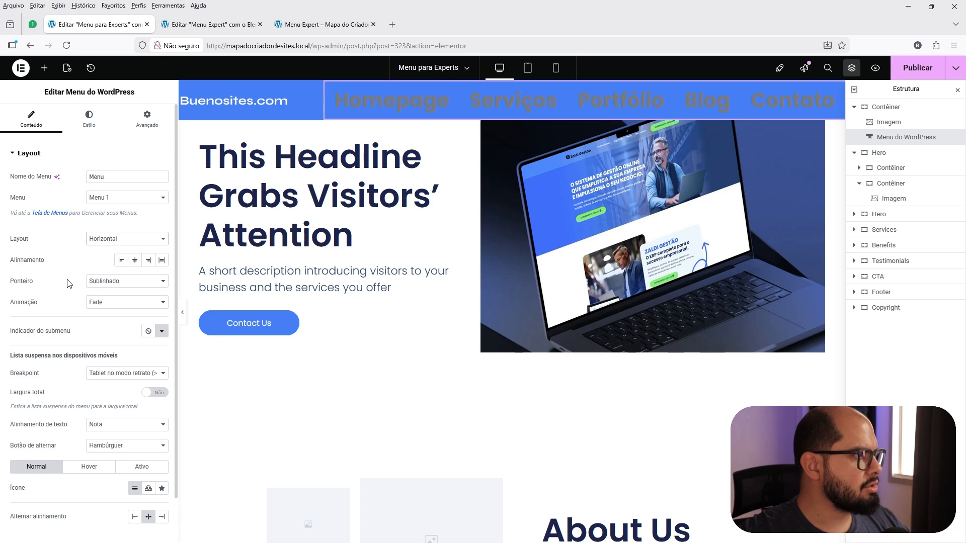
click(106, 282)
click(106, 296)
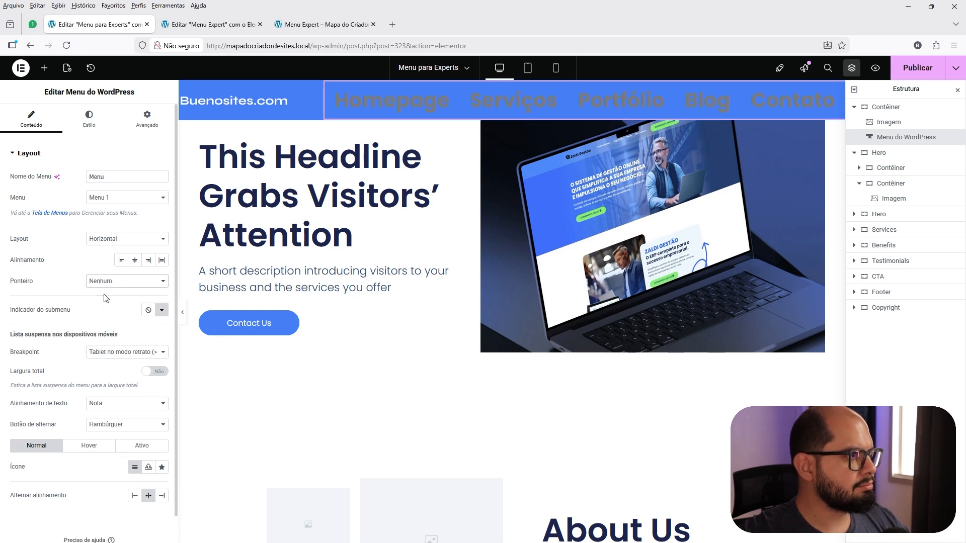
scroll(106, 327, down, 1)
click(107, 325)
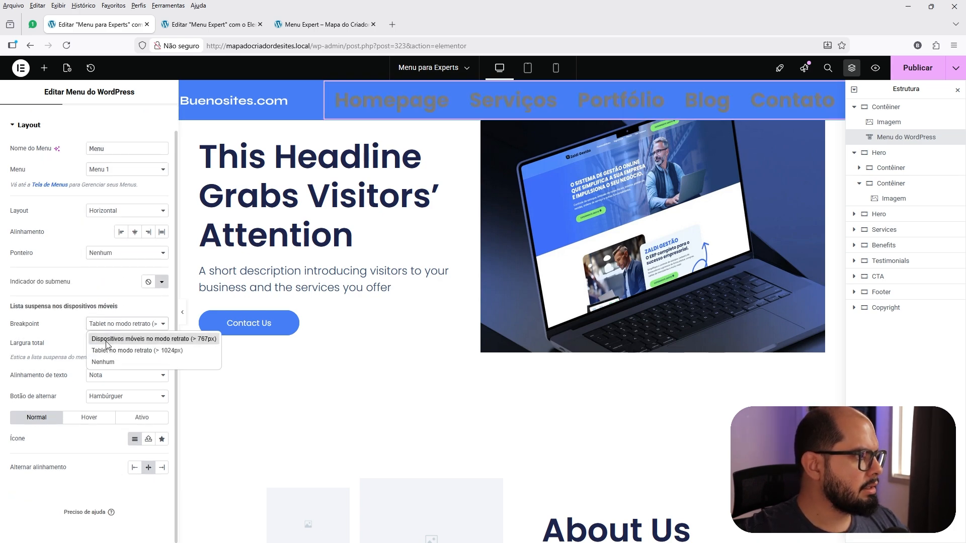
click(108, 363)
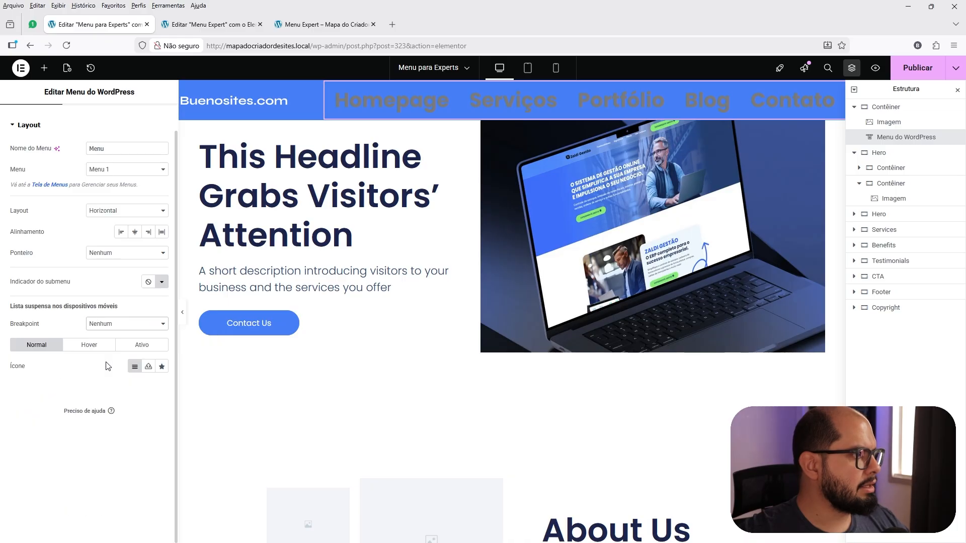
scroll(106, 366, up, 1)
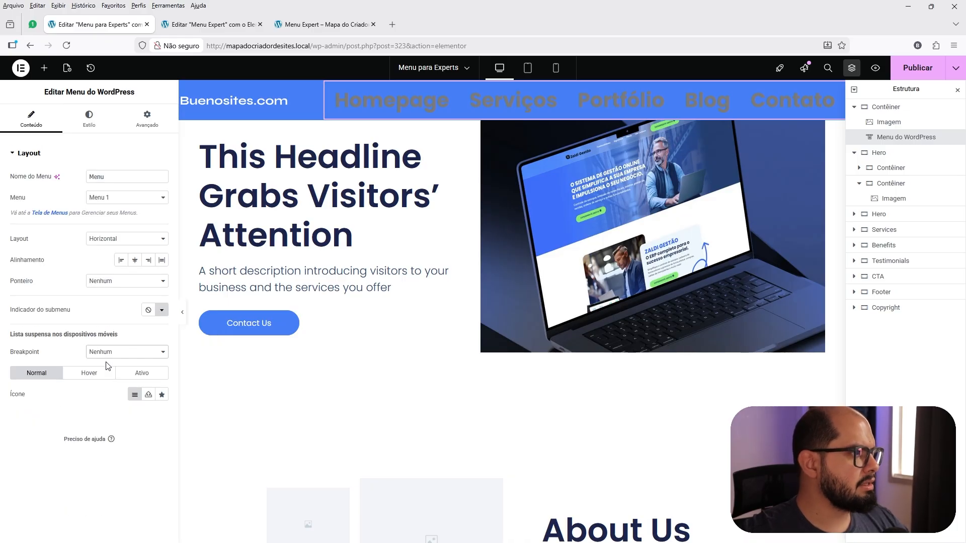
- Set the main menu's normal text colour to white, #FFFFFF
click(91, 118)
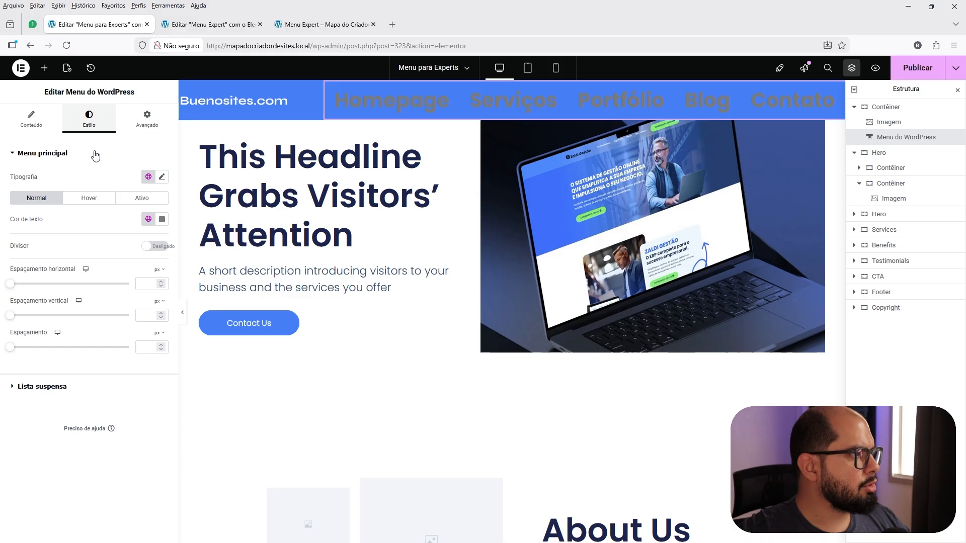
click(162, 219)
drag(152, 278, 82, 250)
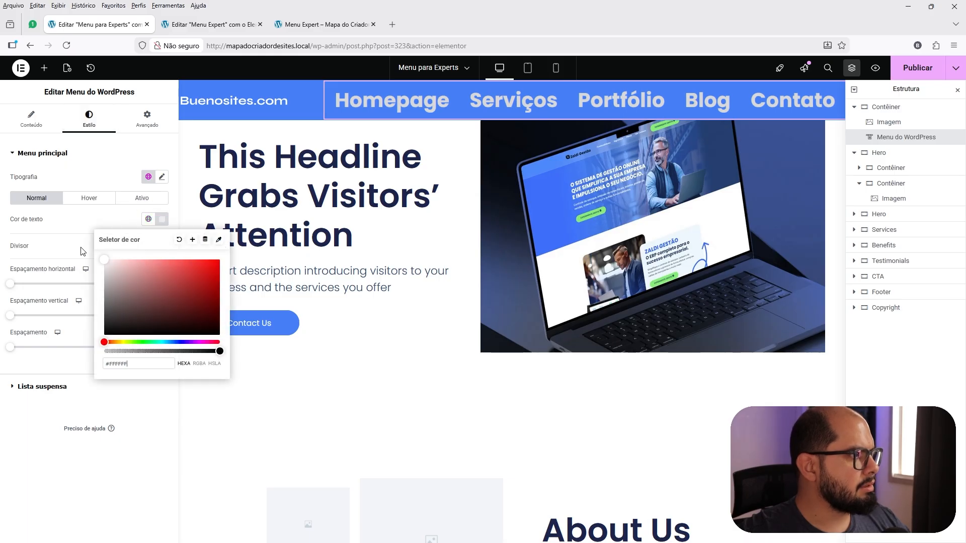
- Set the main menu's hover text colour to light blue, #91C4FF
click(89, 198)
click(162, 219)
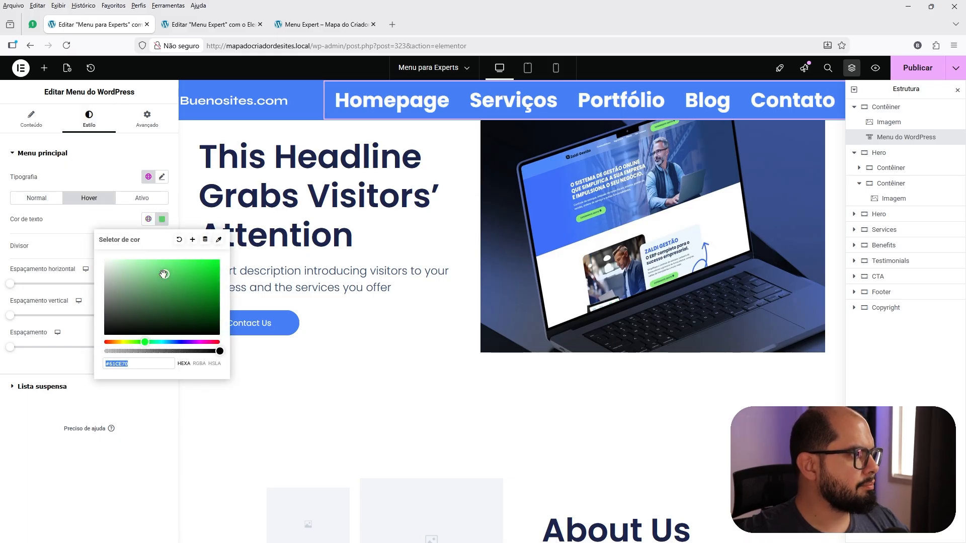
click(172, 343)
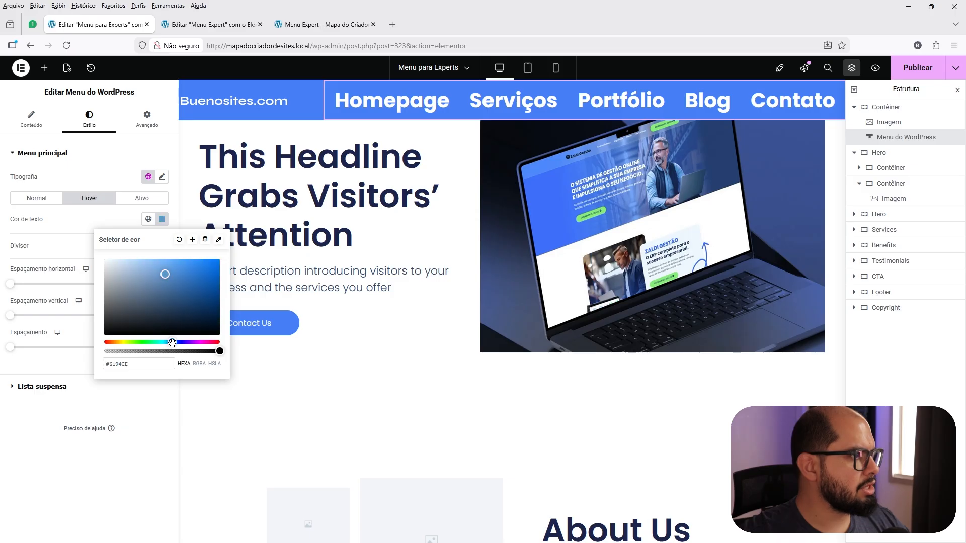
drag(166, 275, 154, 260)
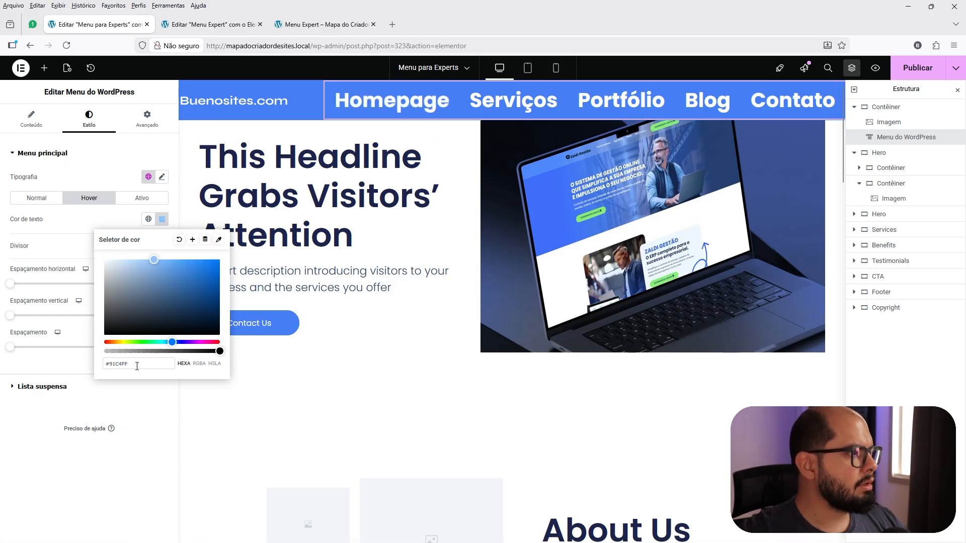
- Reuse the hover colour code #91C4FF as the text colour of the menu's active items
drag(135, 364, 74, 363)
click(154, 199)
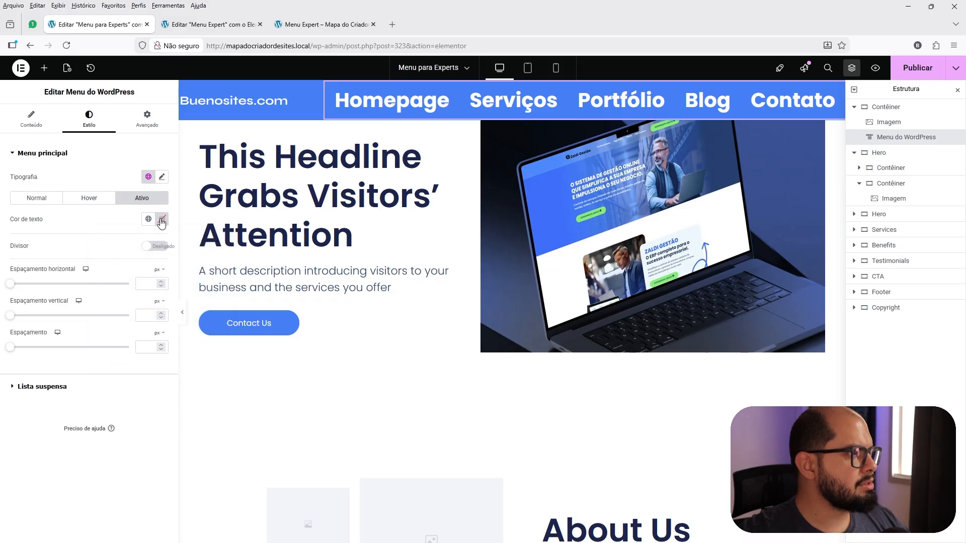
click(162, 219)
click(144, 187)
- Apply the global H5 - Poppins font to the main menu's typography
click(161, 176)
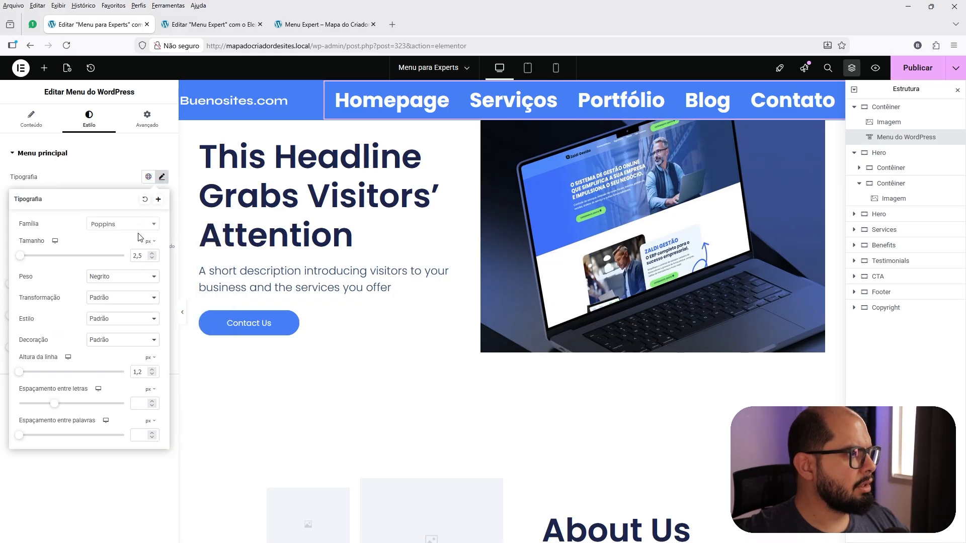
click(148, 177)
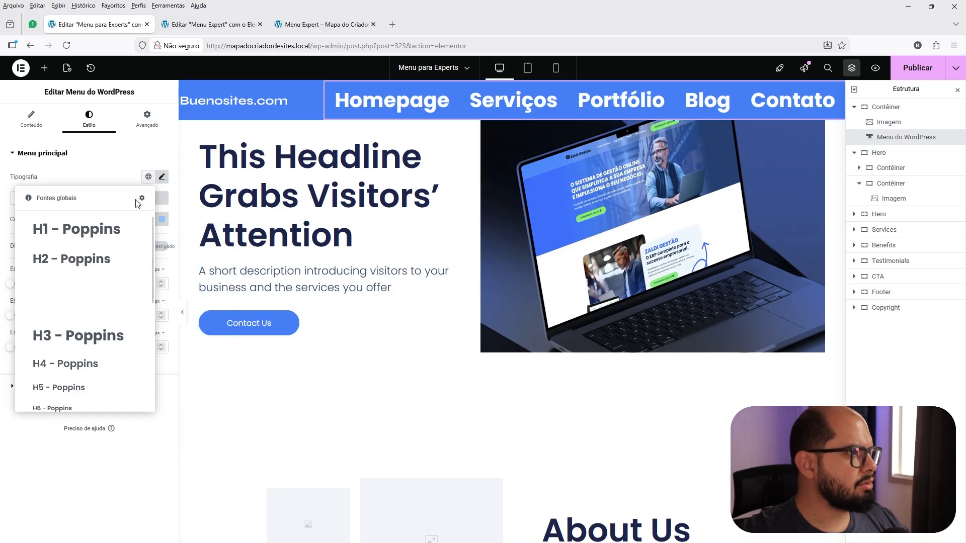
click(81, 388)
- Customise the main menu's typography with a 15 px size and a 500 (Médio) weight
click(163, 177)
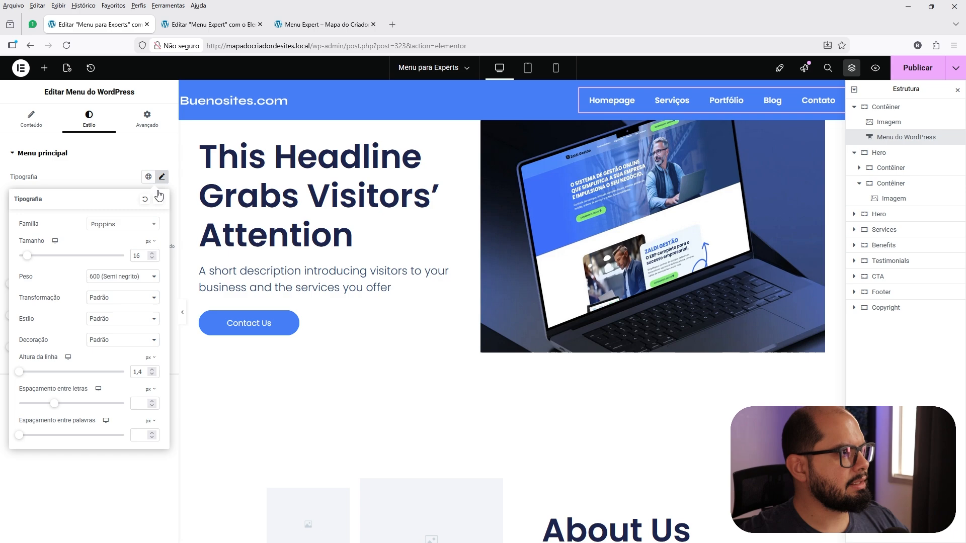
click(152, 259)
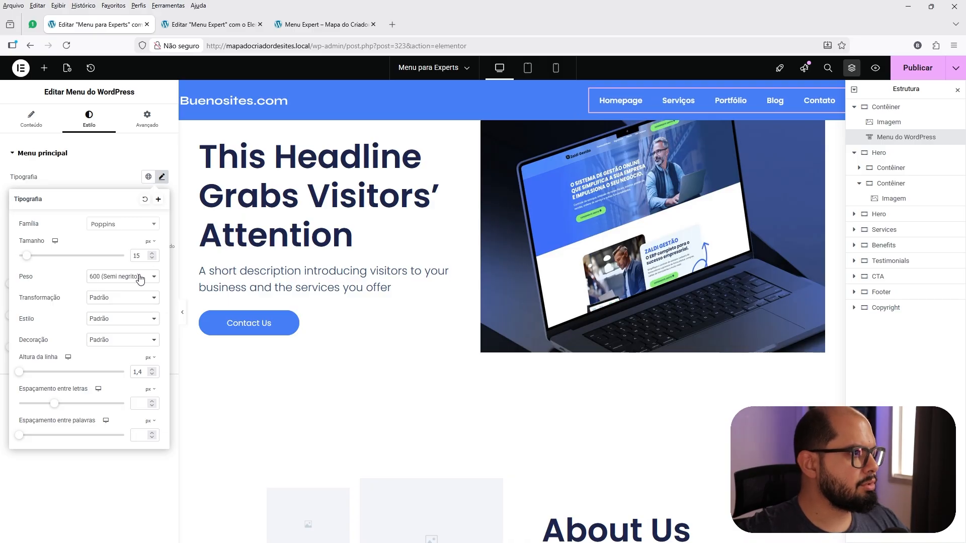
click(140, 277)
click(126, 338)
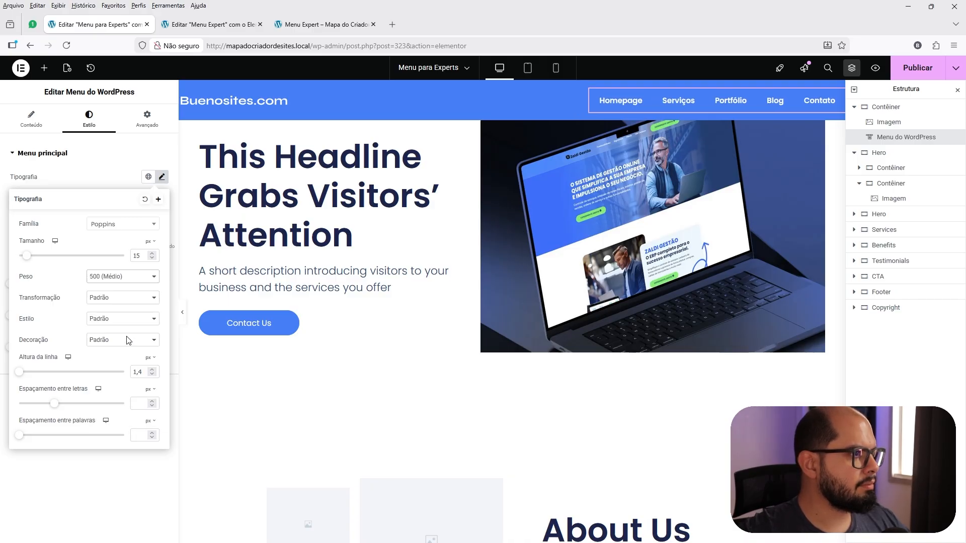
- Preview the page at full width and examine the menu's hover colours and the header's behaviour while scrolling
click(183, 312)
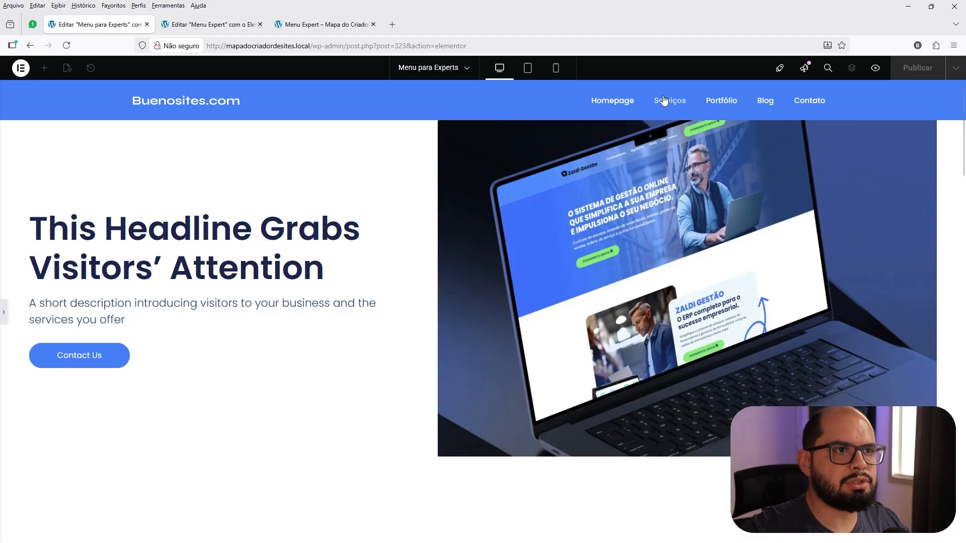
click(5, 320)
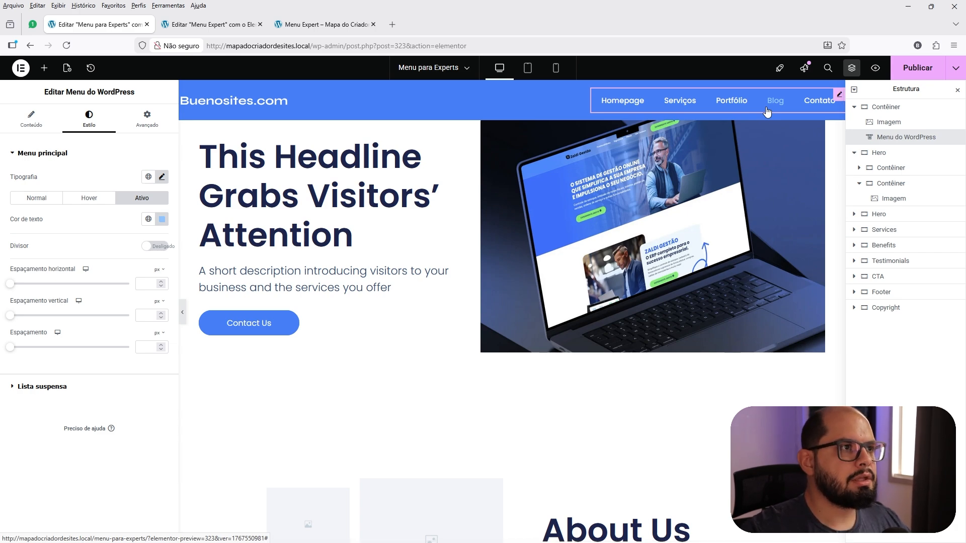
scroll(736, 203, down, 5)
scroll(736, 204, up, 5)
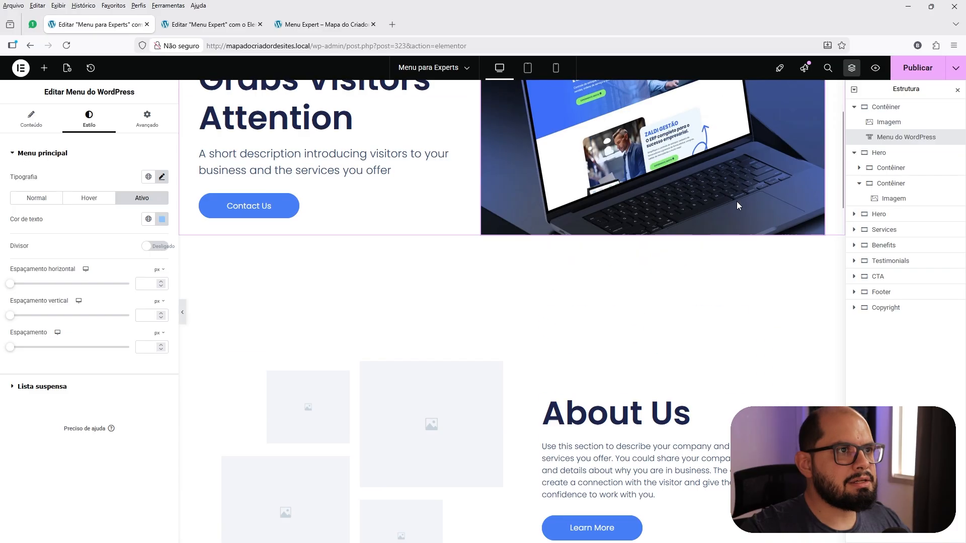
scroll(738, 205, down, 5)
scroll(738, 206, up, 5)
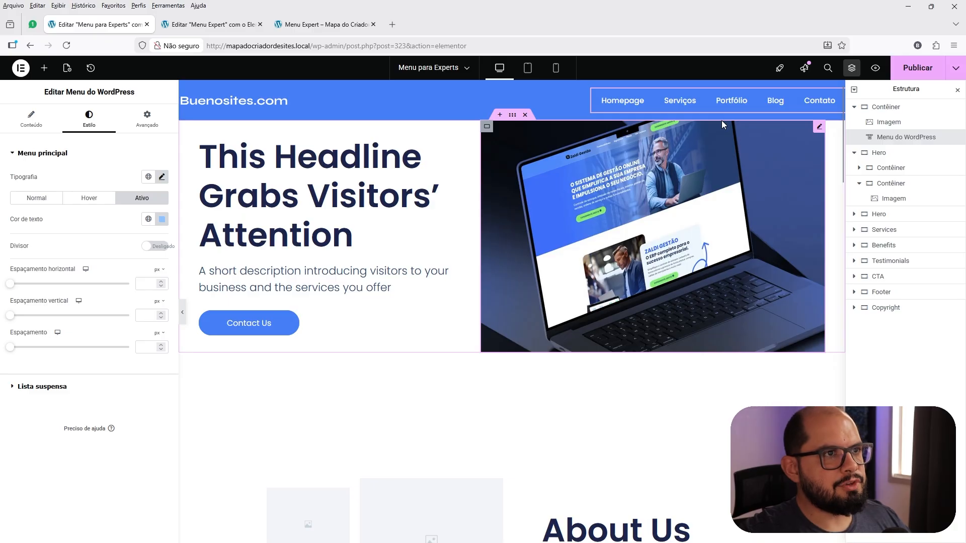
scroll(721, 120, down, 5)
scroll(722, 119, up, 5)
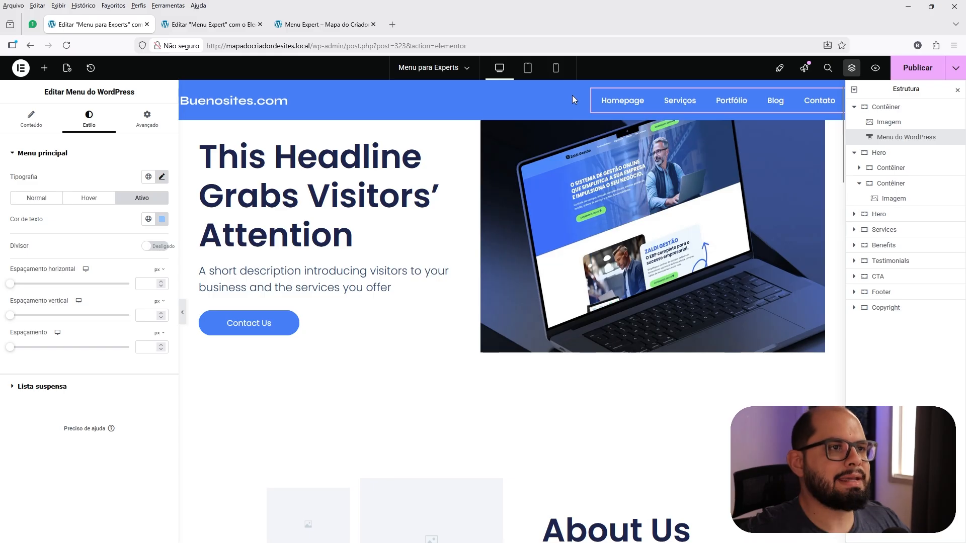
- Set the Z-index of the blue header container to 1
right_click(502, 86)
click(515, 100)
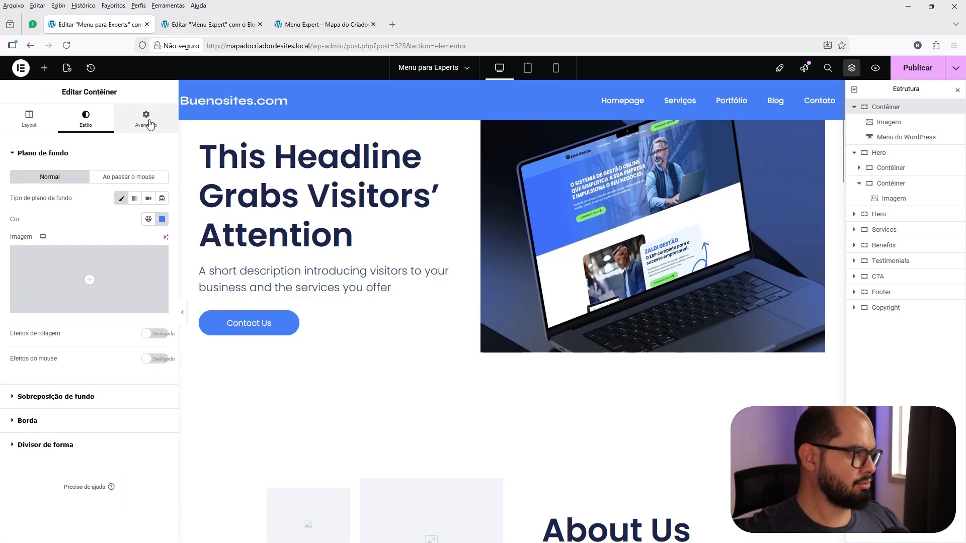
click(145, 119)
click(67, 160)
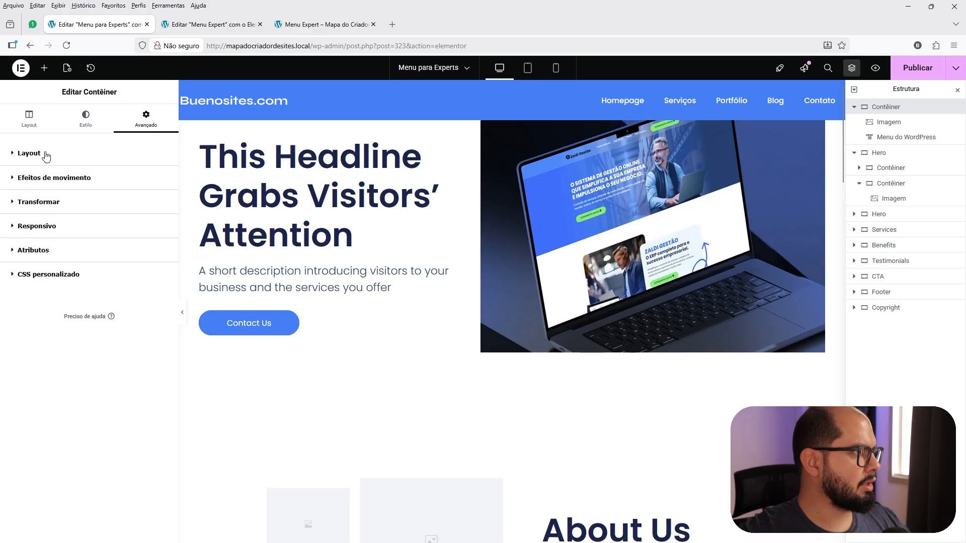
click(43, 154)
scroll(103, 274, down, 2)
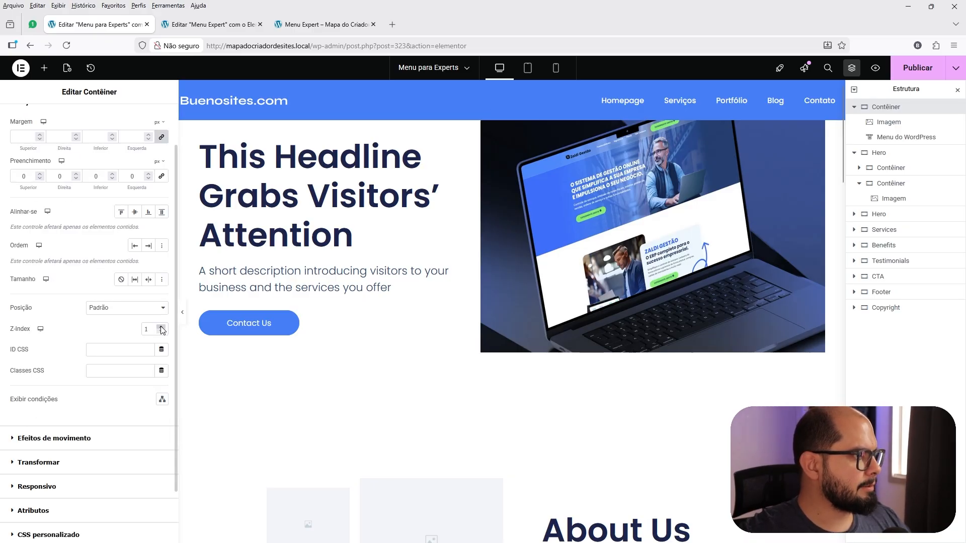
- Set the header container's Fixo motion effect to Superior so it sticks while scrolling
scroll(126, 377, down, 2)
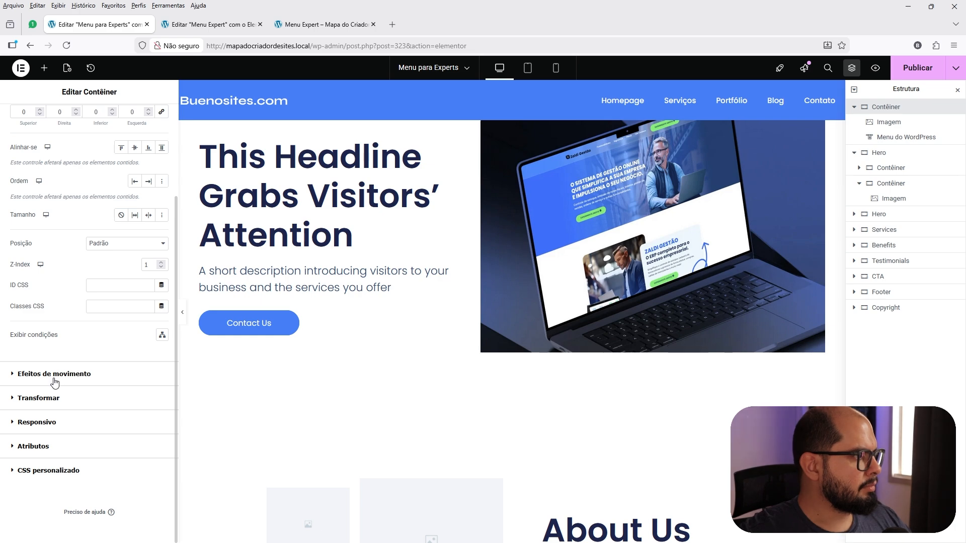
click(54, 378)
click(104, 274)
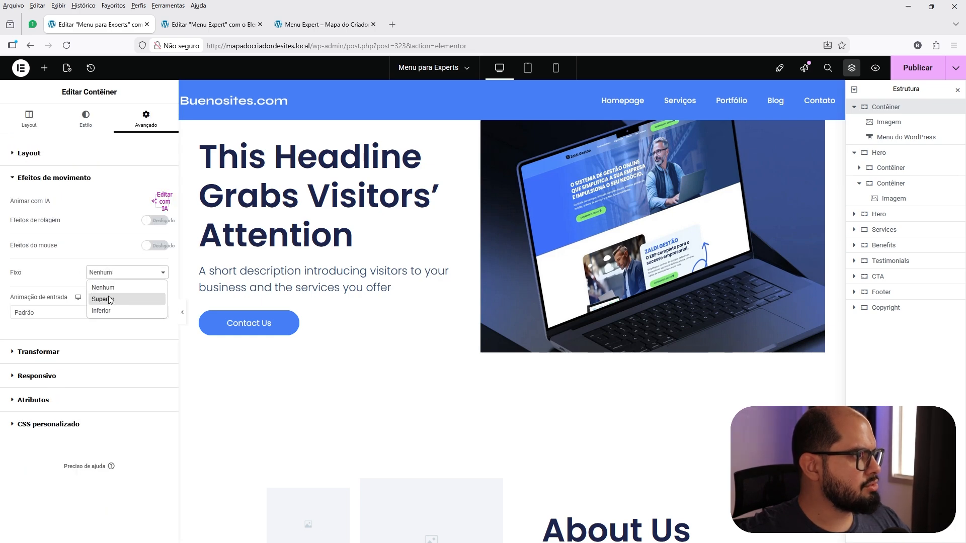
click(108, 299)
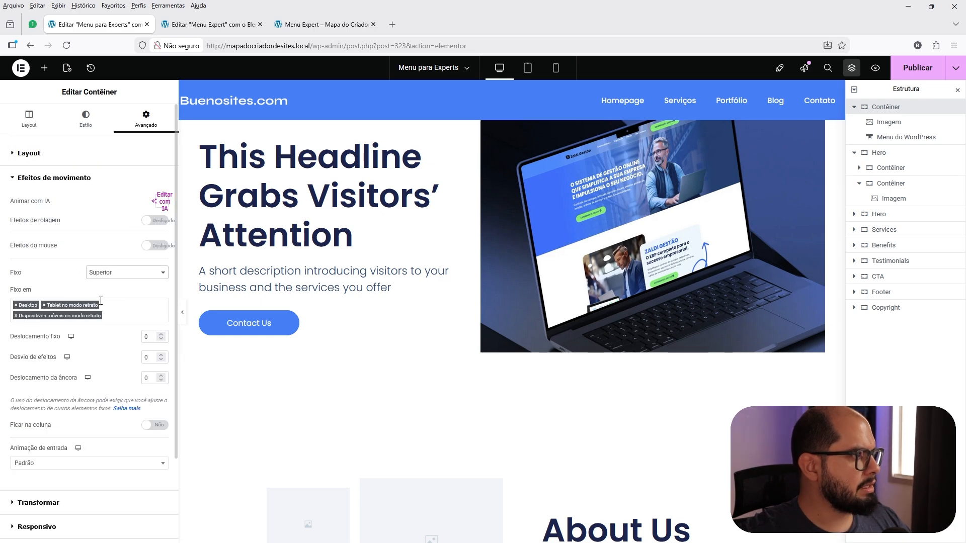
- Remove the tablet and mobile portrait devices from the header's Fixo em list and add both back
click(44, 305)
click(44, 305)
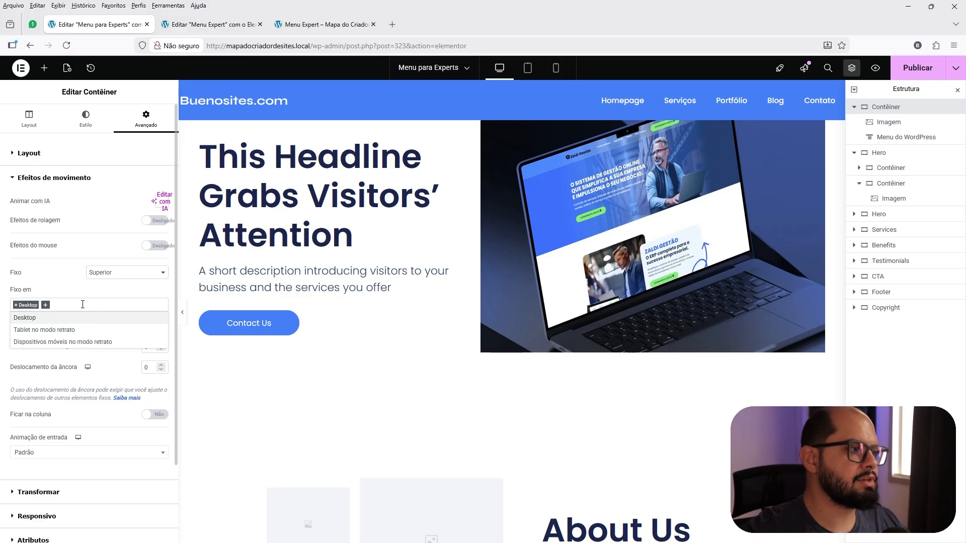
click(41, 332)
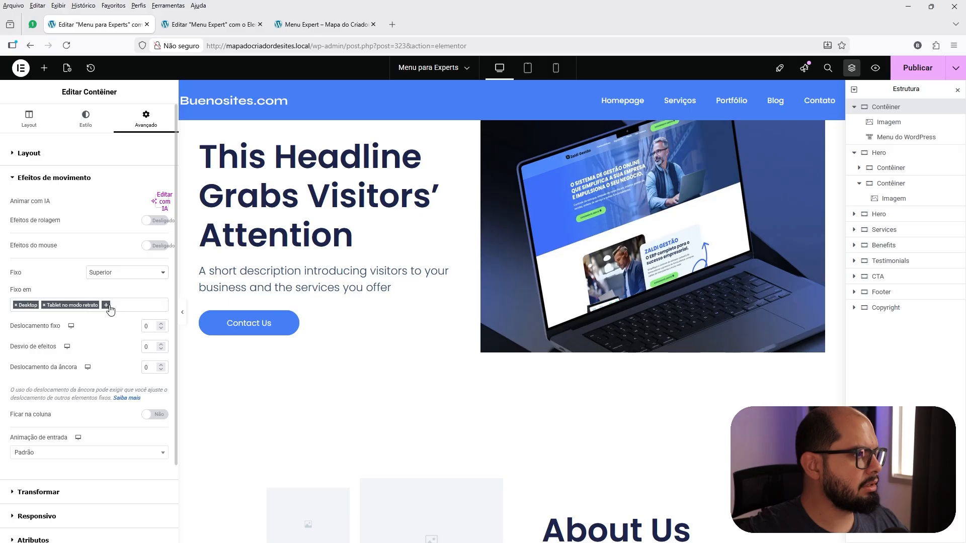
click(106, 304)
click(53, 342)
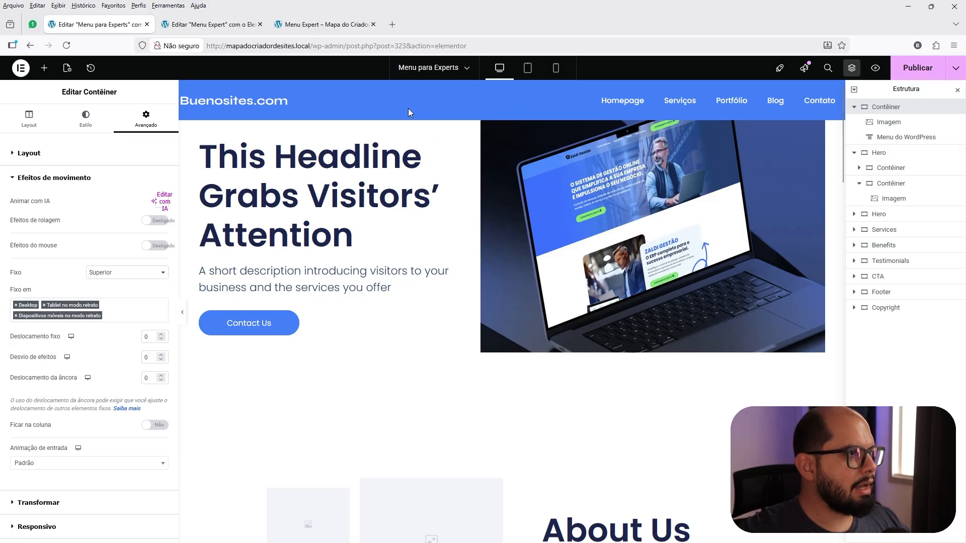
- Examine in the editor canvas whether the header stays fixed above the hero and About Us sections
scroll(442, 202, down, 5)
scroll(445, 210, up, 5)
scroll(444, 209, down, 10)
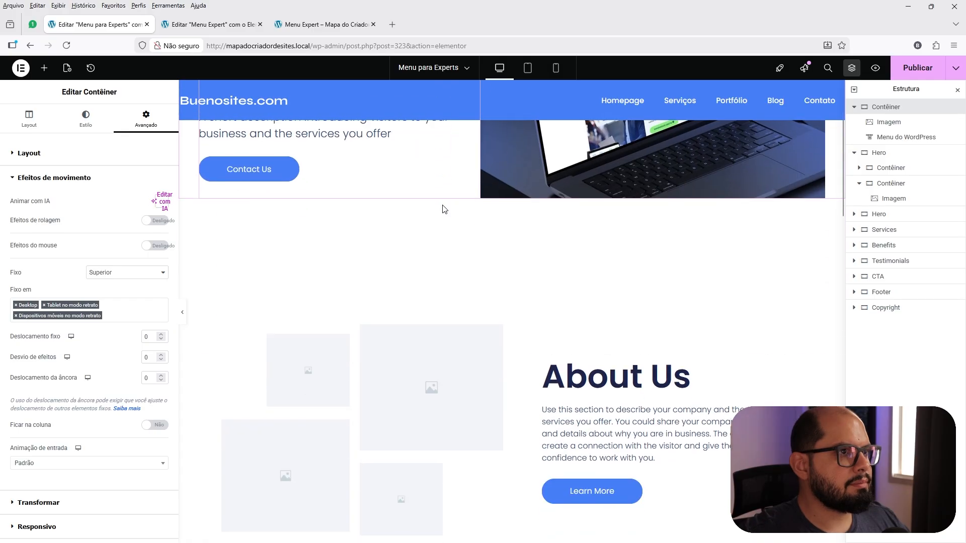
scroll(445, 209, up, 7)
scroll(445, 210, up, 2)
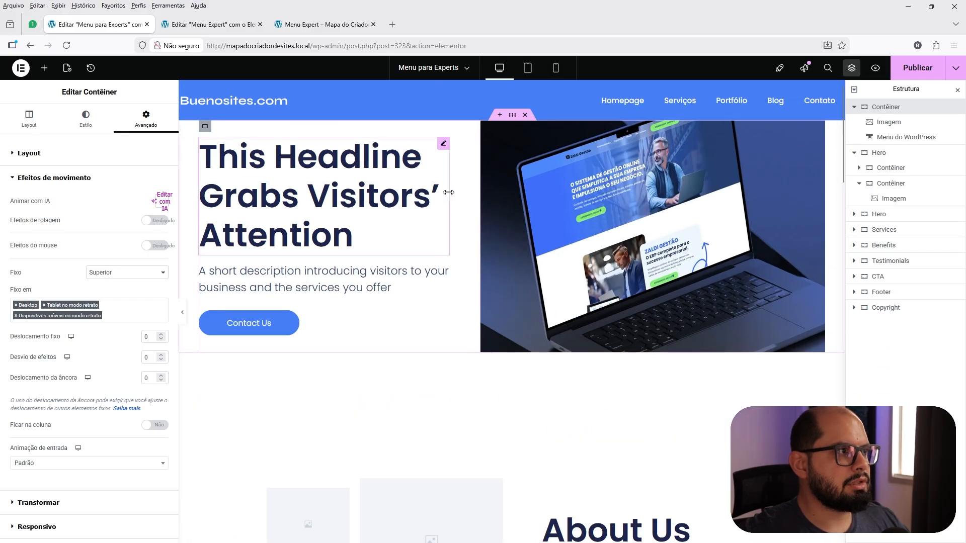
scroll(464, 229, down, 6)
scroll(463, 229, up, 6)
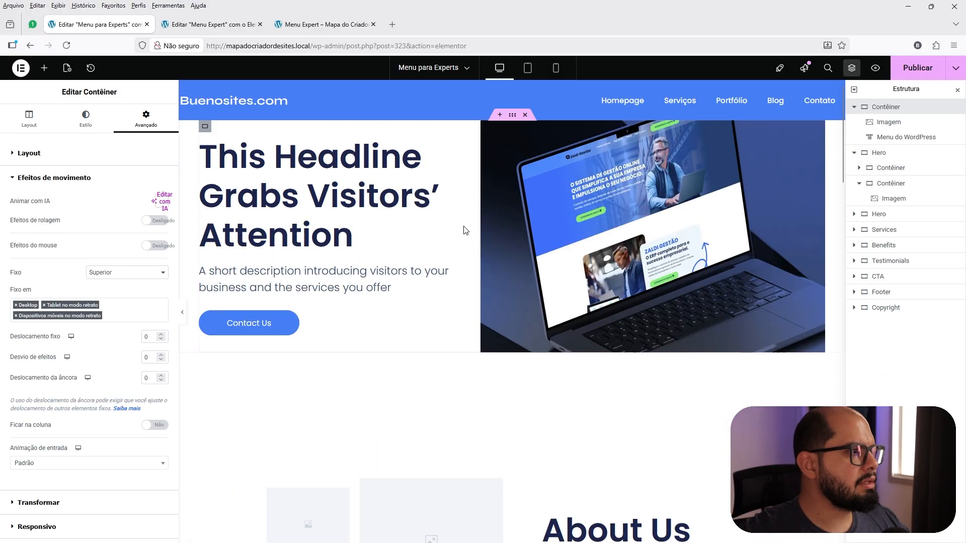
- Preview the page without the editing panels and examine the sticky header over the lower sections
click(38, 181)
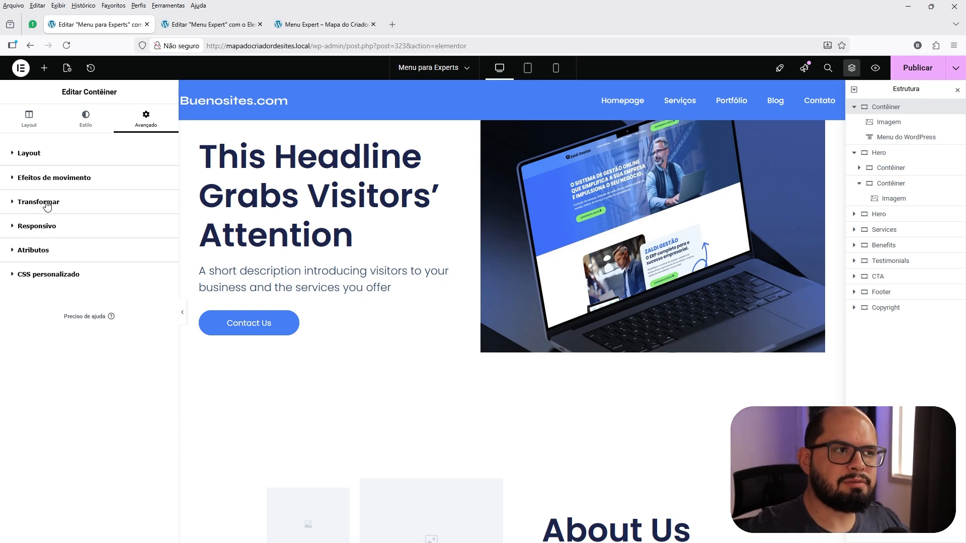
click(182, 312)
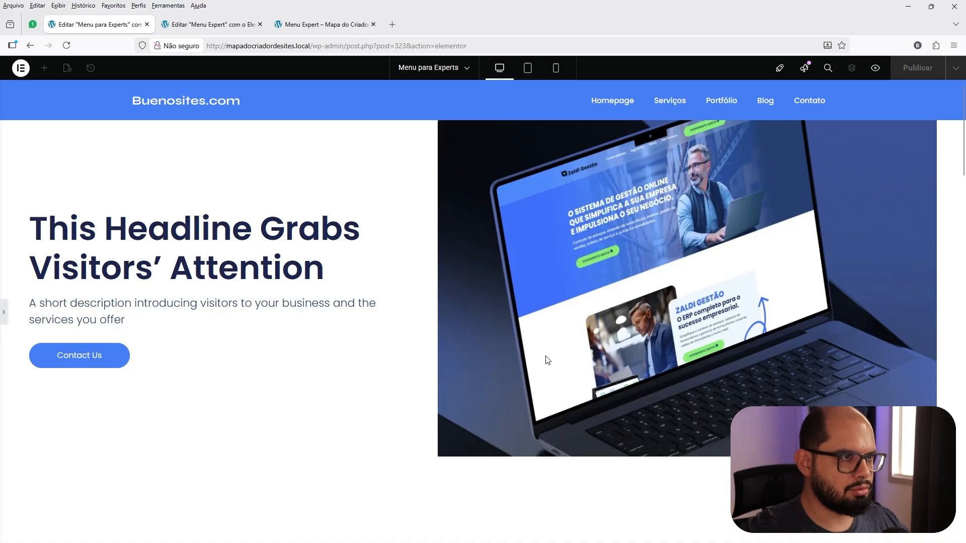
scroll(610, 256, down, 5)
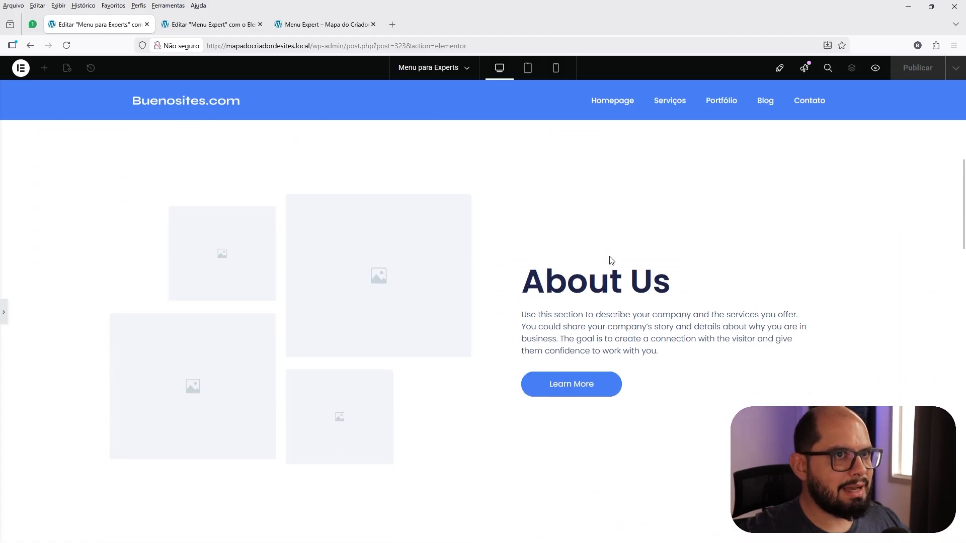
scroll(610, 231, down, 4)
scroll(611, 233, up, 9)
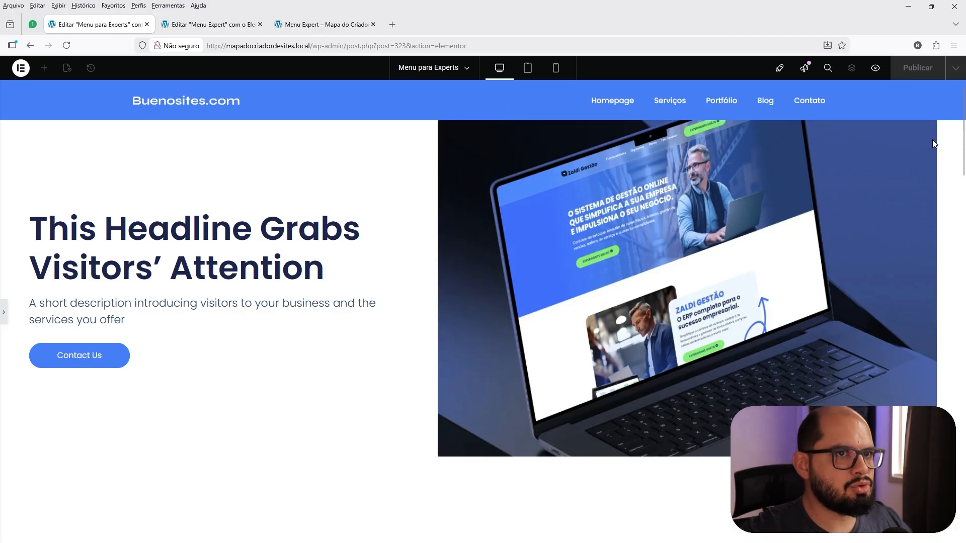
scroll(962, 146, down, 3)
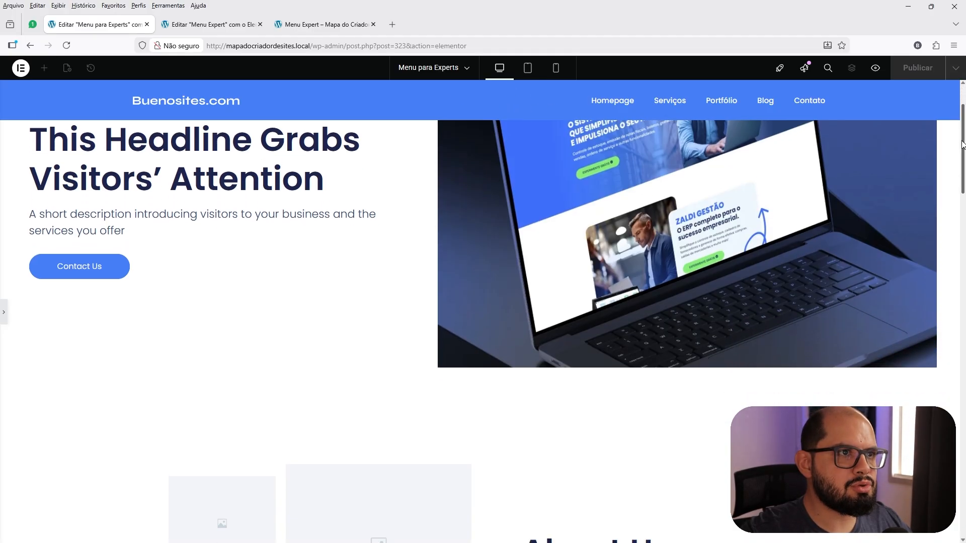
scroll(962, 145, down, 2)
scroll(957, 161, up, 5)
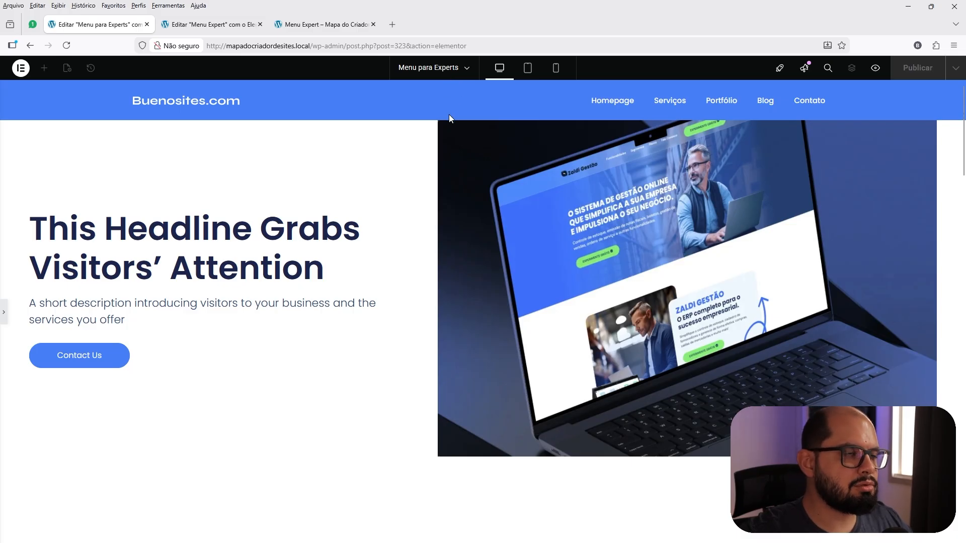
click(4, 321)
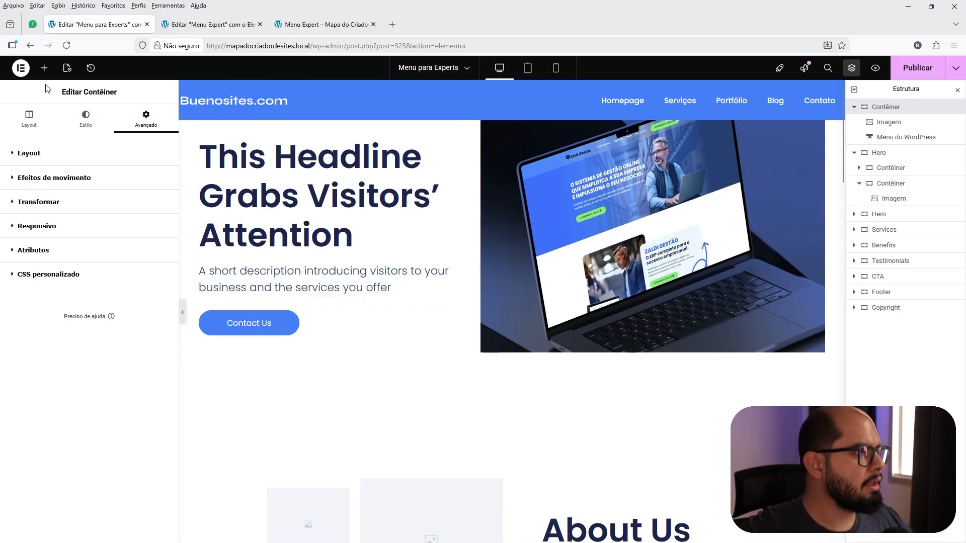
click(28, 119)
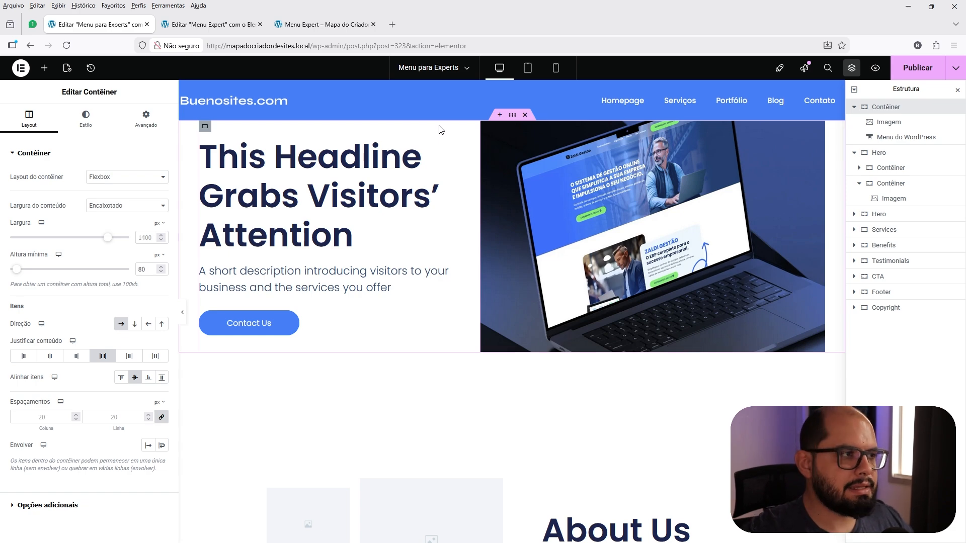
right_click(517, 92)
click(388, 131)
click(146, 125)
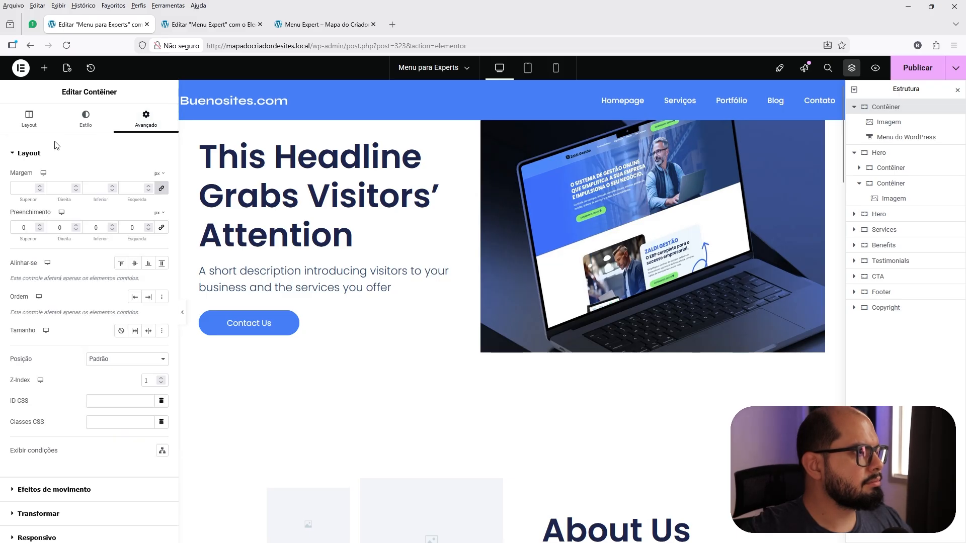
click(43, 153)
click(54, 201)
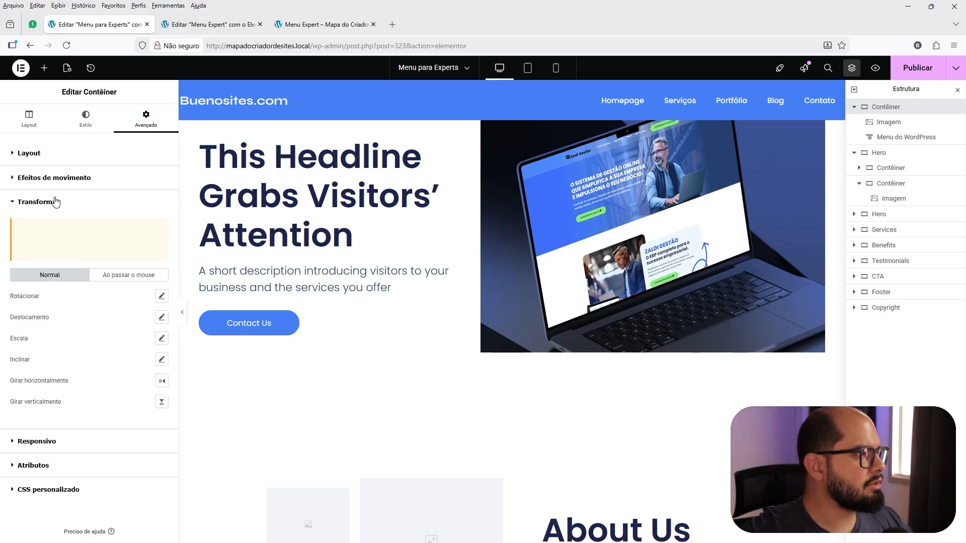
click(63, 180)
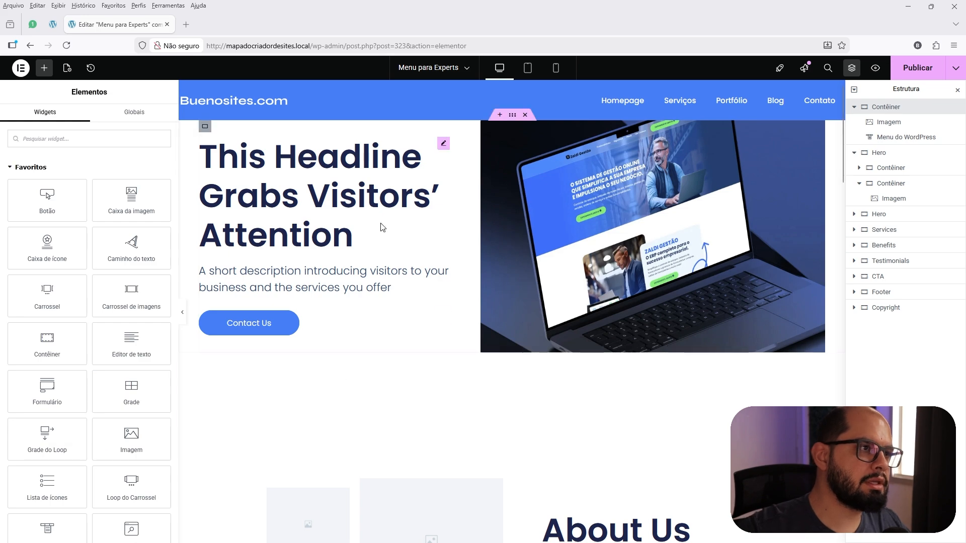
- Assign the CSS class header-glass to the header container
right_click(495, 97)
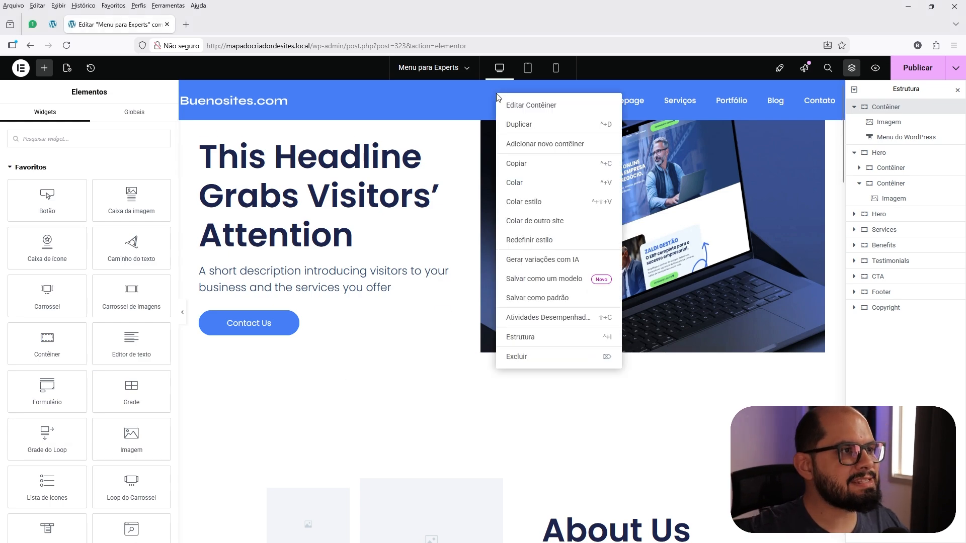
click(519, 106)
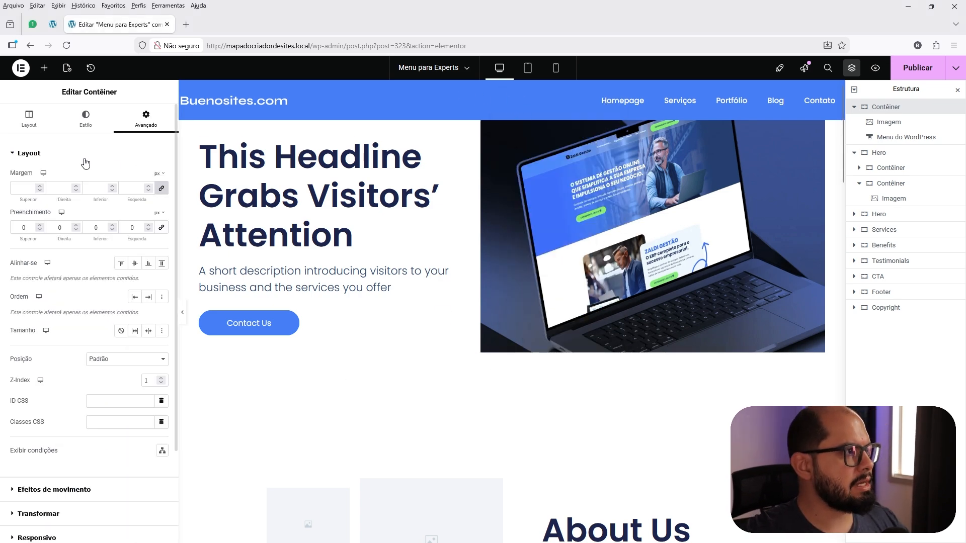
click(49, 157)
click(50, 159)
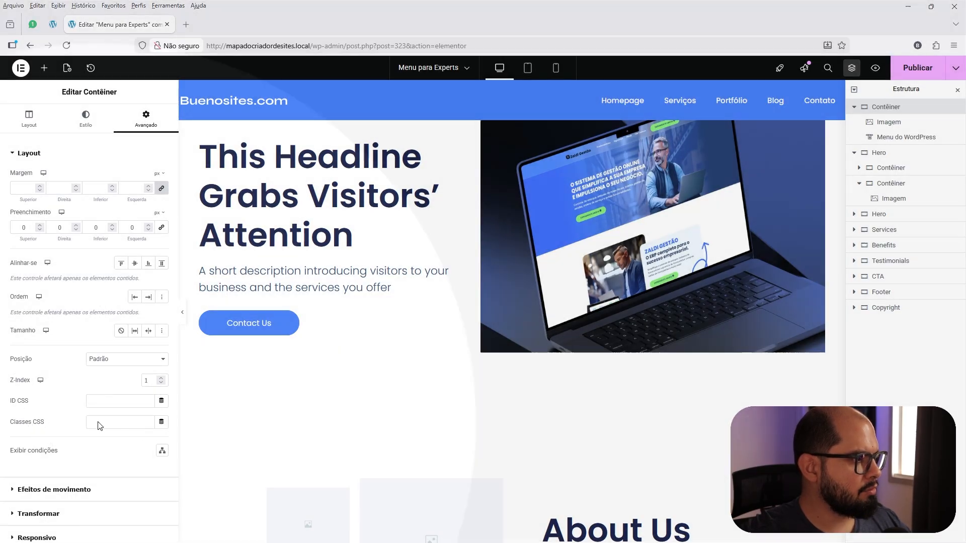
click(97, 422)
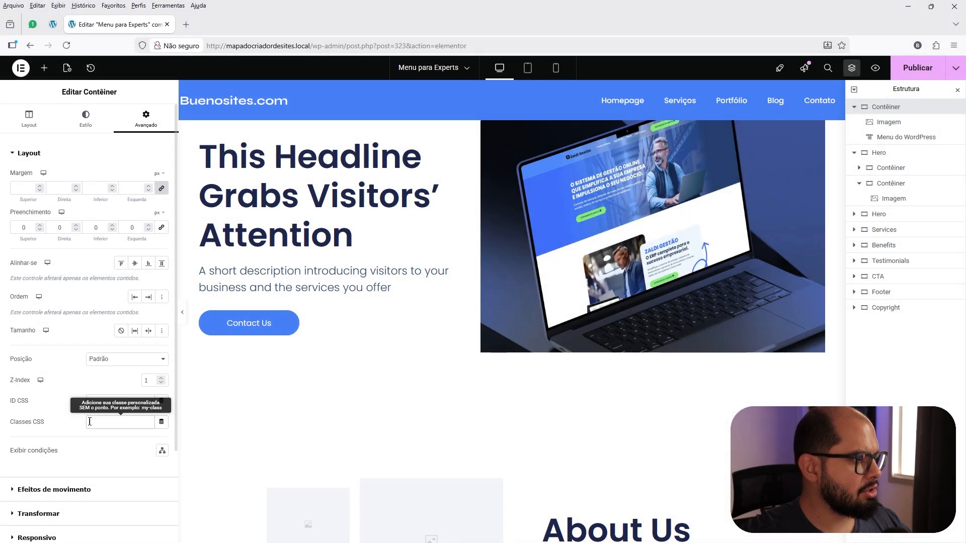
text(header-class)
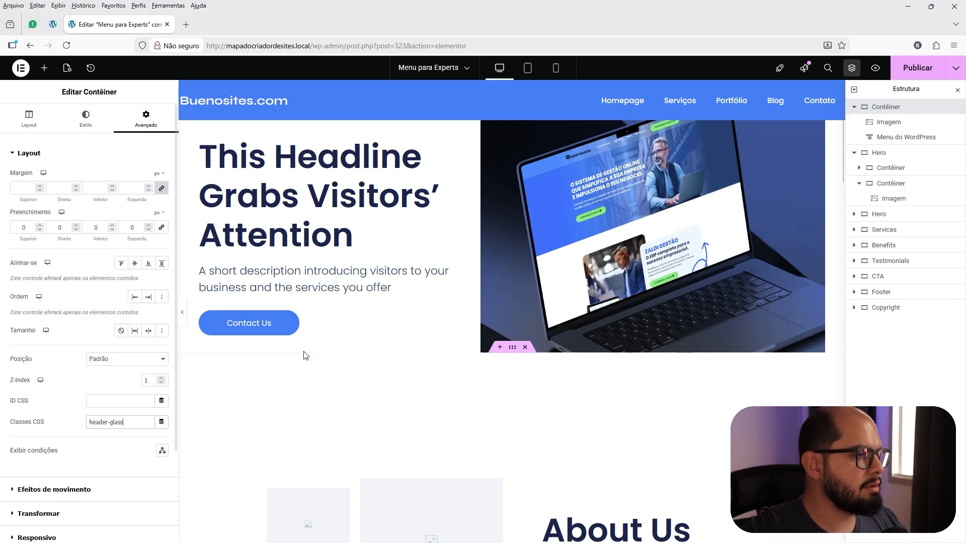
- Copy the .header-glass and .header-glass.is-glass rules from the CSS note in Notepad into the header container's custom CSS
click(706, 531)
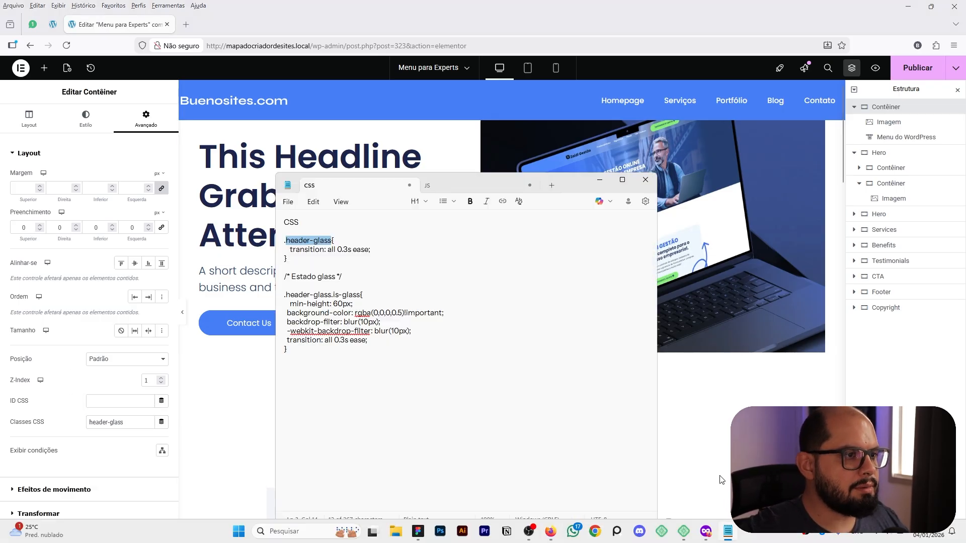
drag(290, 350, 279, 240)
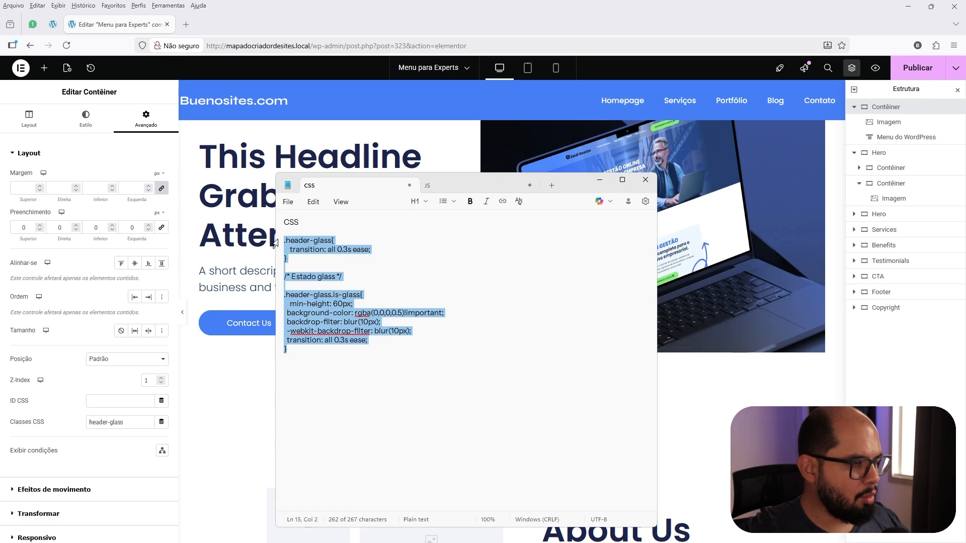
click(129, 157)
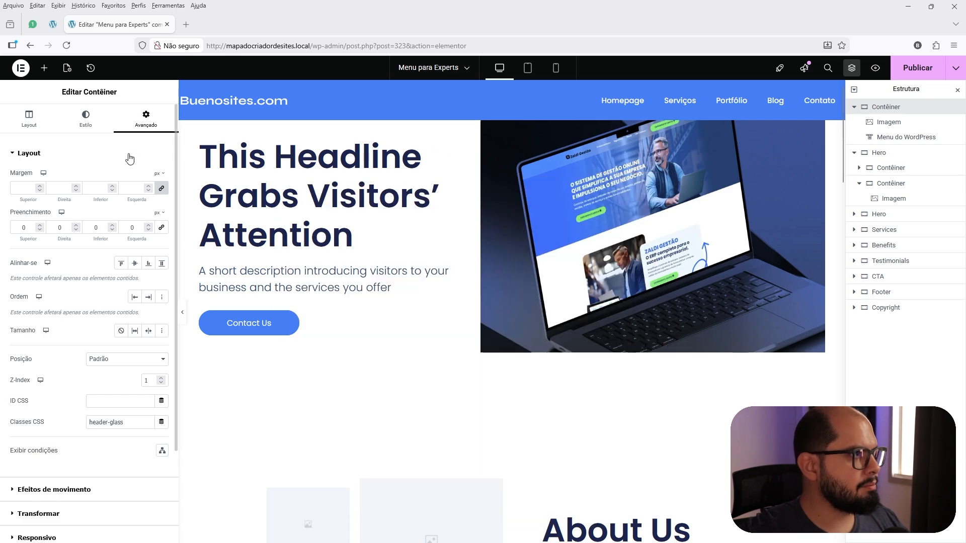
click(46, 157)
click(45, 155)
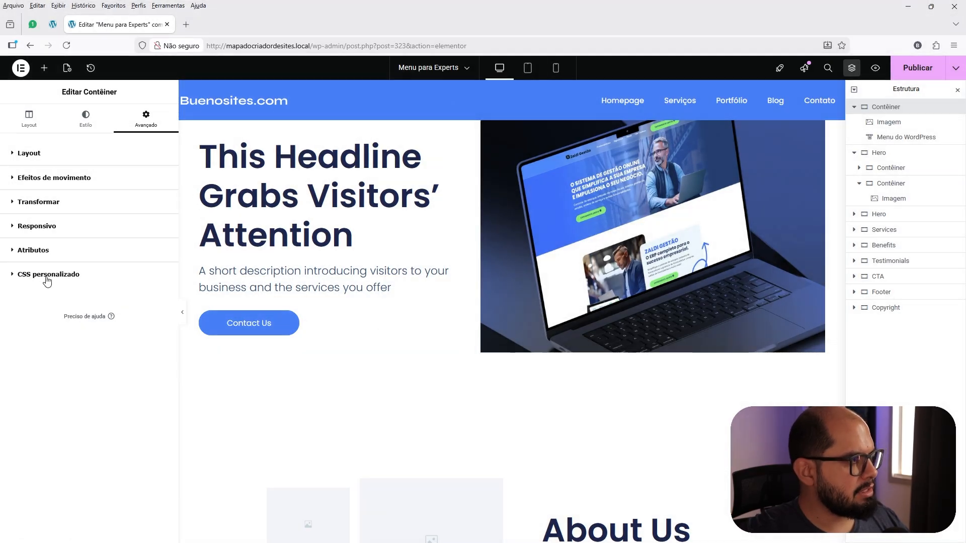
click(45, 274)
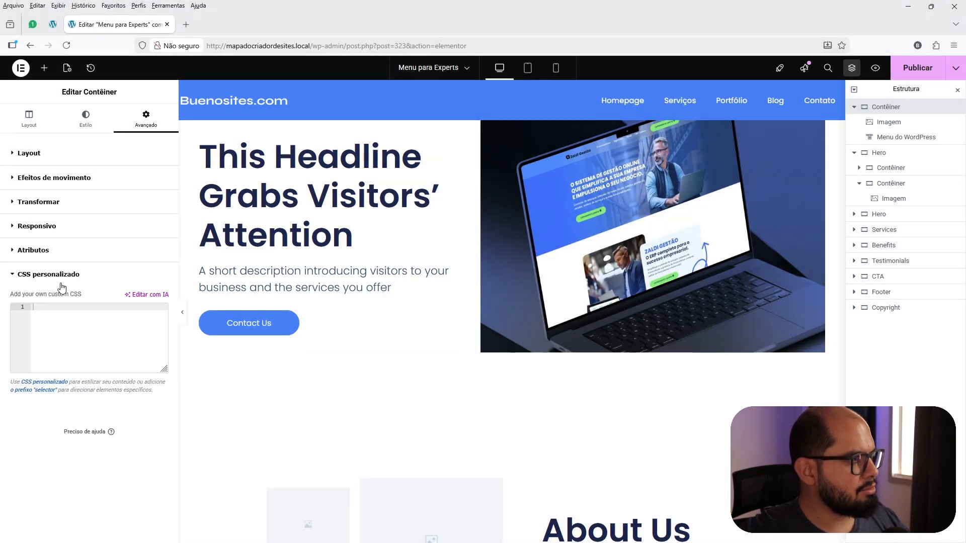
click(67, 315)
text(.header-glass{     transition: all 0.3s ease; }  /* Estado glass */  .header-glass.is-glass{     min-height: 60px;   background-color: rgba(0,0,0,0.5)!important;   backdrop-filter: blur(10px);   -webkit-backdrop-filter: blur(10px);   transition: all 0.3s ease; })
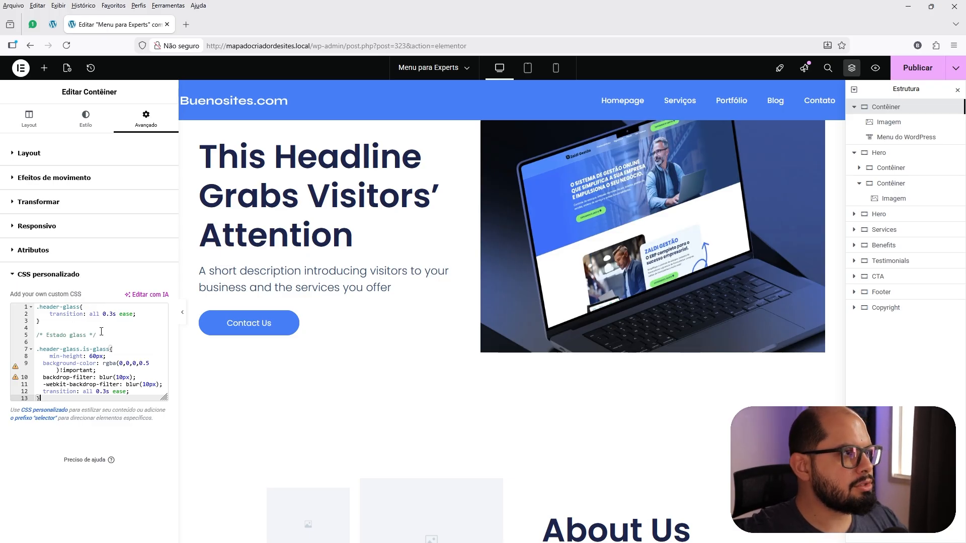
- Add a flexbox container below the copyright section and set its padding to 0 on all sides
scroll(520, 309, down, 15)
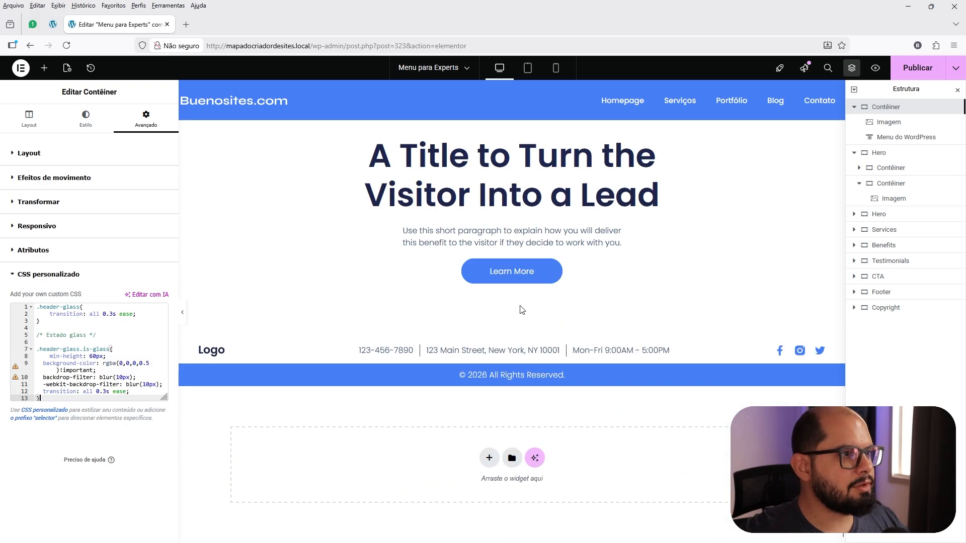
click(489, 458)
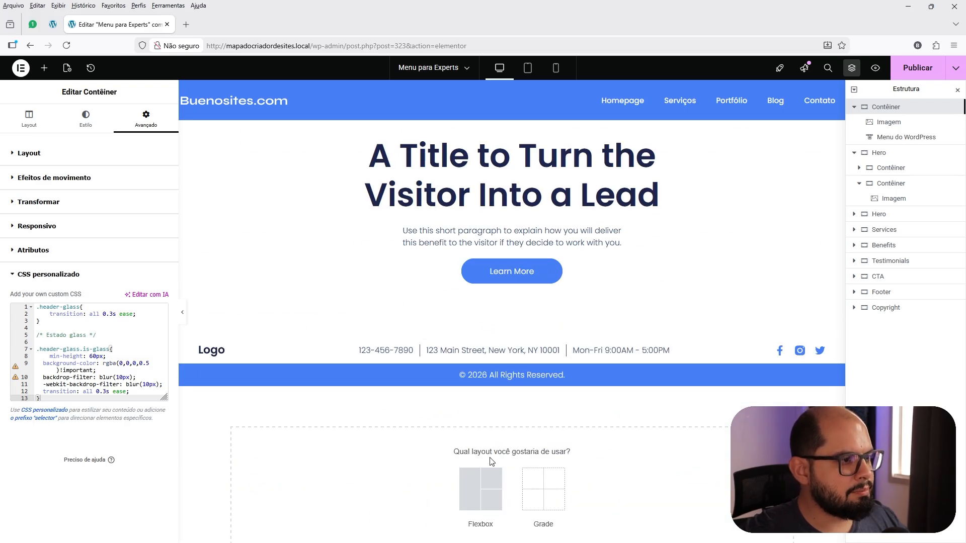
click(482, 493)
click(428, 487)
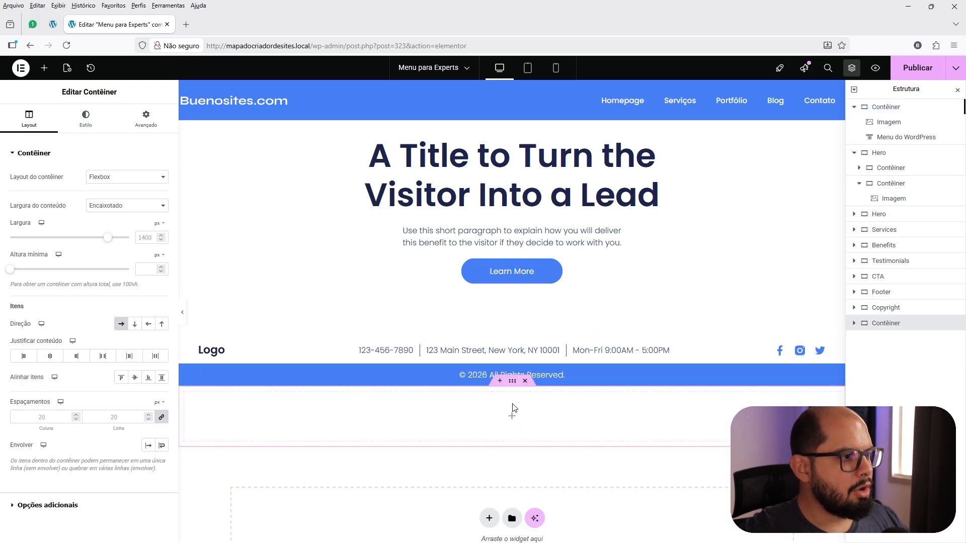
click(146, 118)
click(127, 227)
text(0)
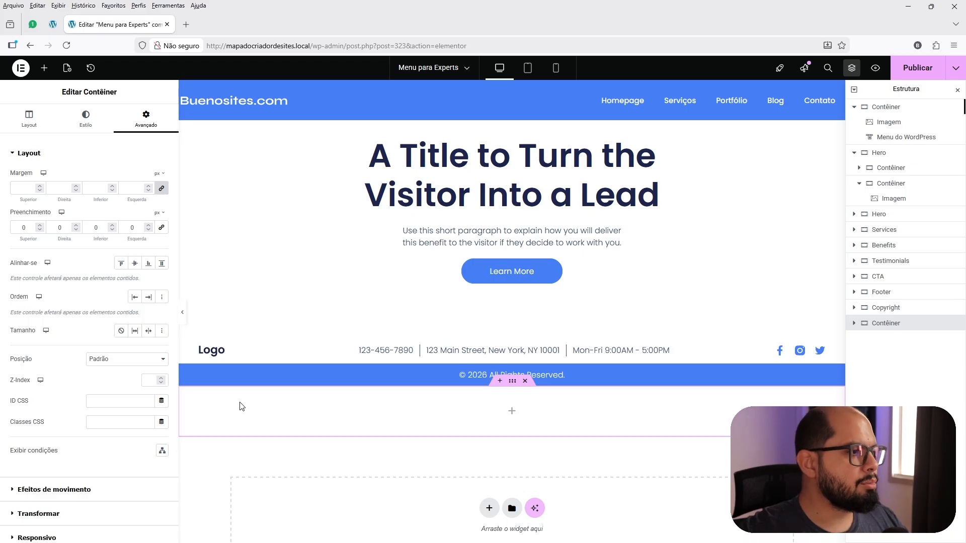
- Find the HTML widget and place it in the new container below the copyright section
click(44, 67)
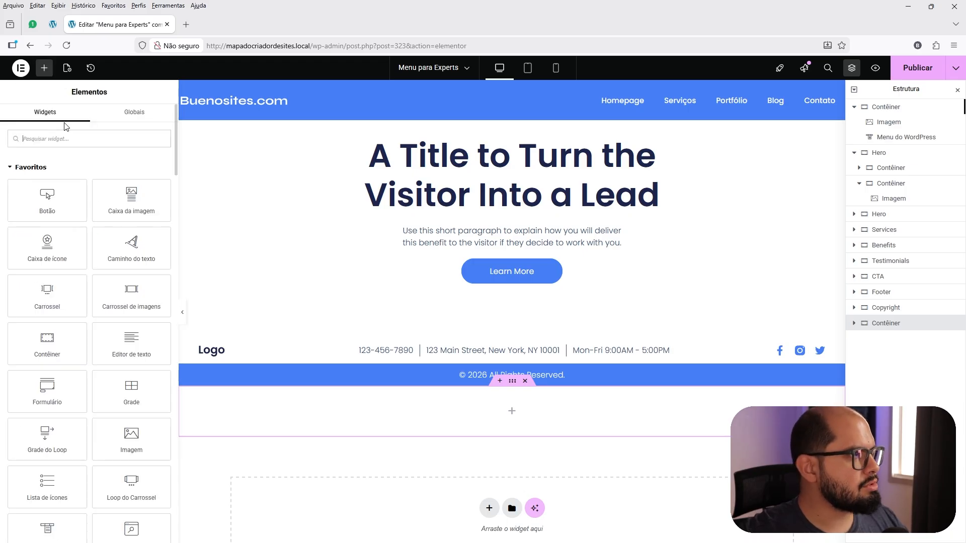
text(html)
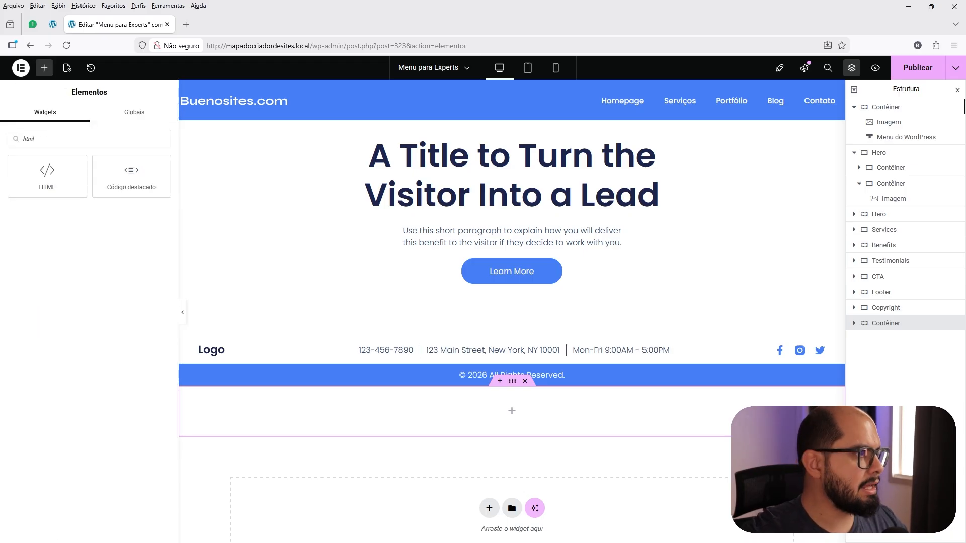
drag(46, 176, 402, 405)
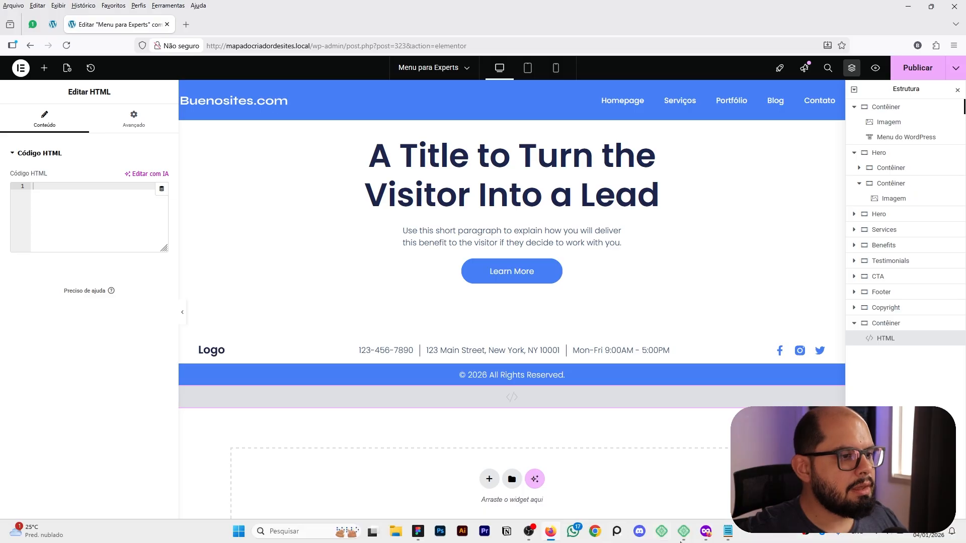
- Copy the whole GSAP ScrollTrigger script from the JS note in Notepad into the HTML widget's code
click(728, 534)
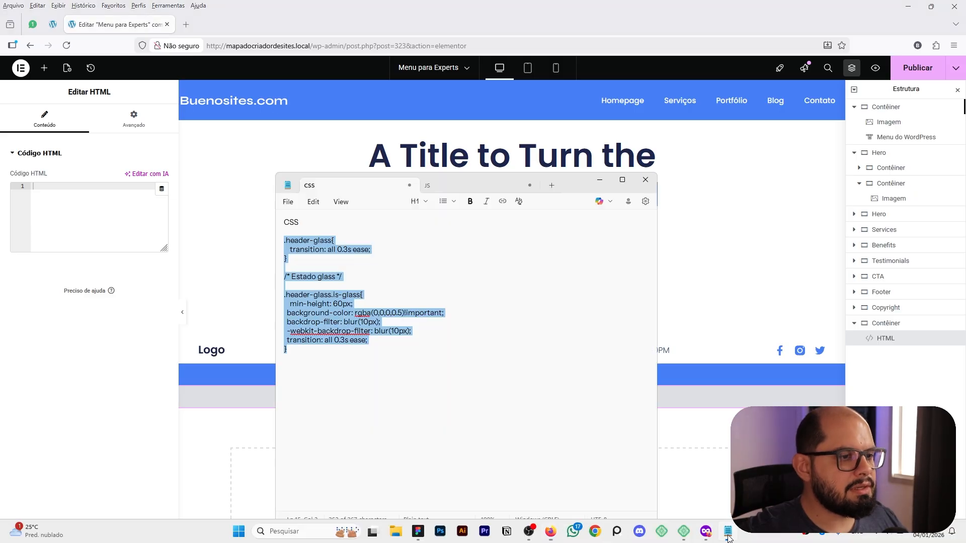
click(458, 186)
drag(325, 433, 279, 241)
key(ctrl+c)
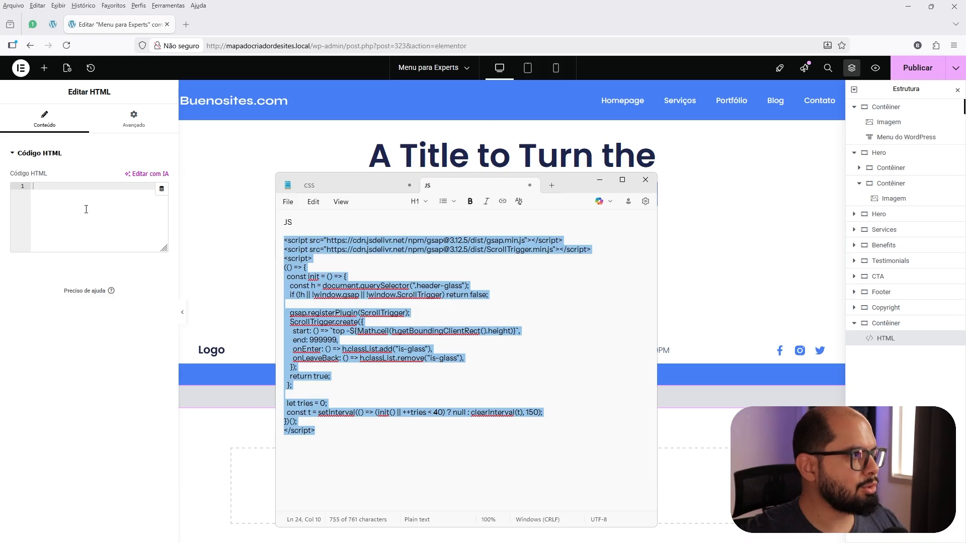
click(85, 208)
key(ctrl+v)
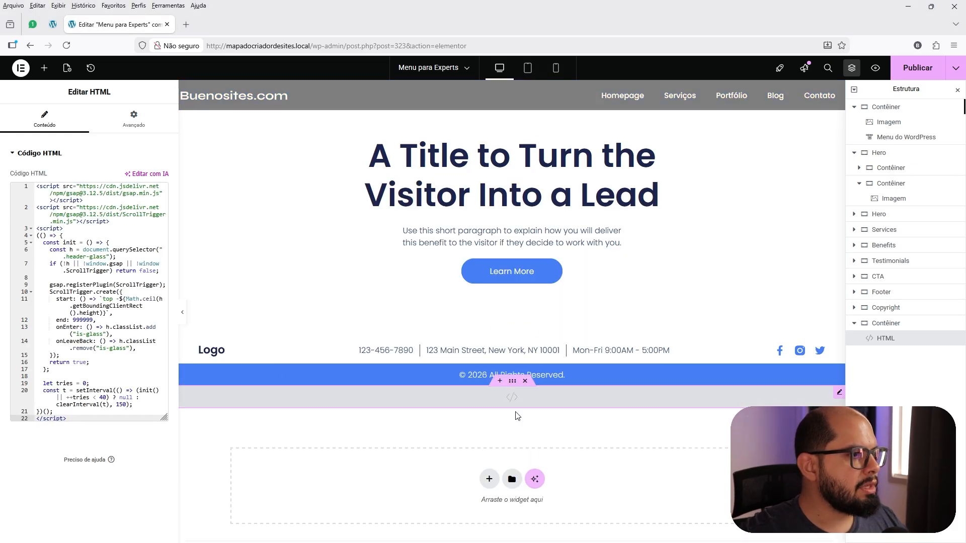
- Preview the page without the editing panels and examine how the header changes when scrolling down from the hero and back
click(183, 321)
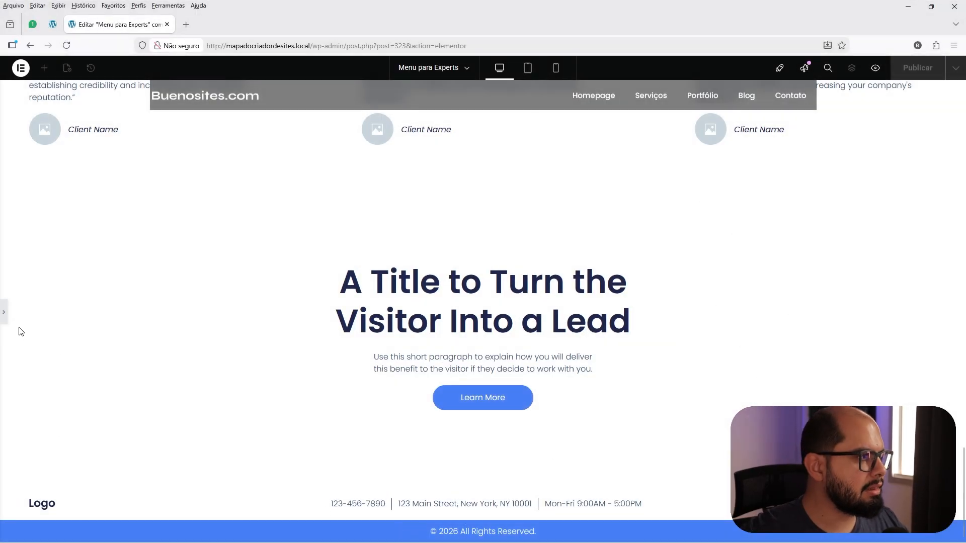
click(3, 317)
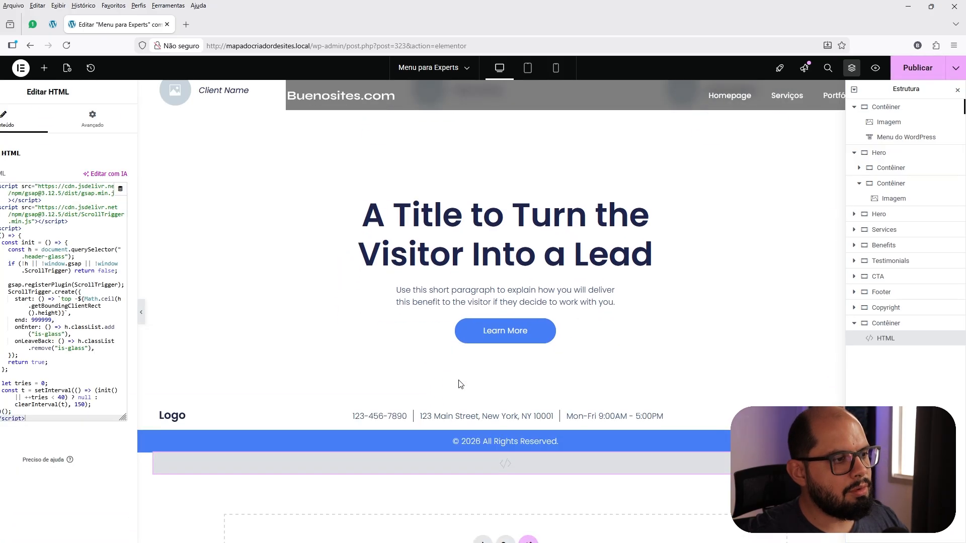
scroll(501, 385, up, 15)
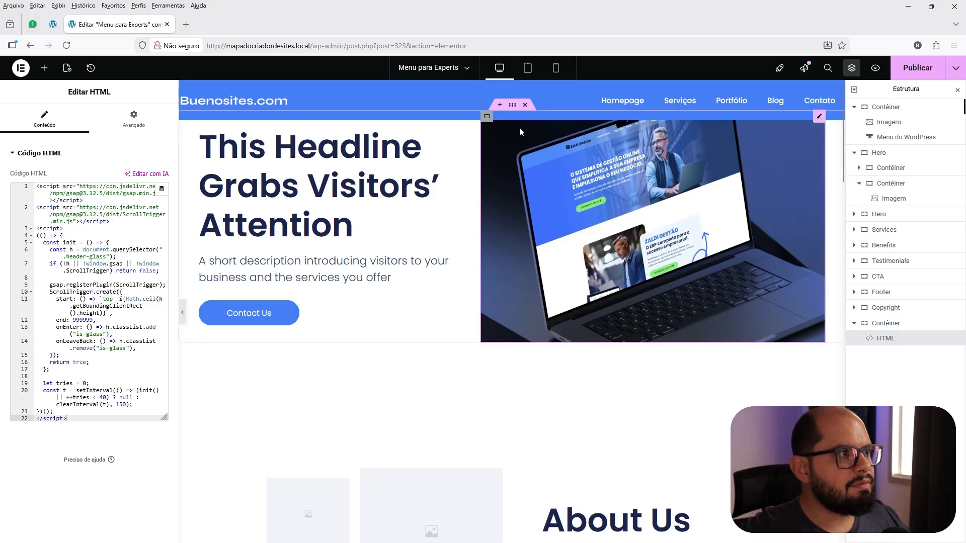
click(184, 316)
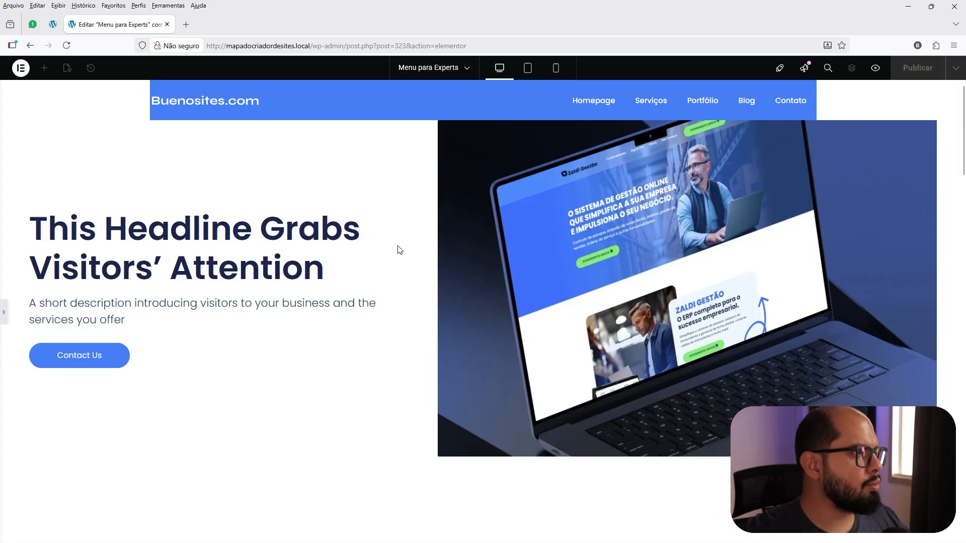
scroll(399, 250, down, 3)
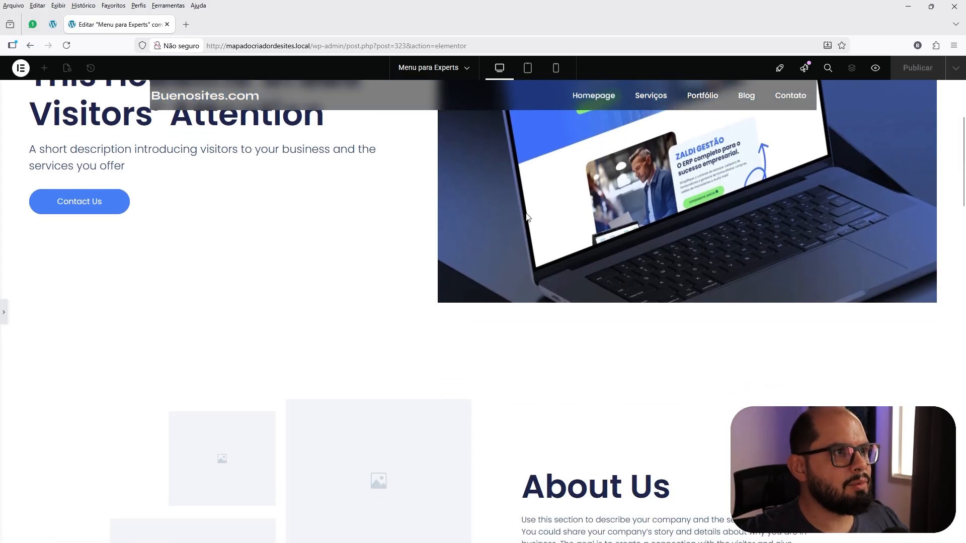
scroll(527, 217, down, 3)
scroll(528, 218, up, 5)
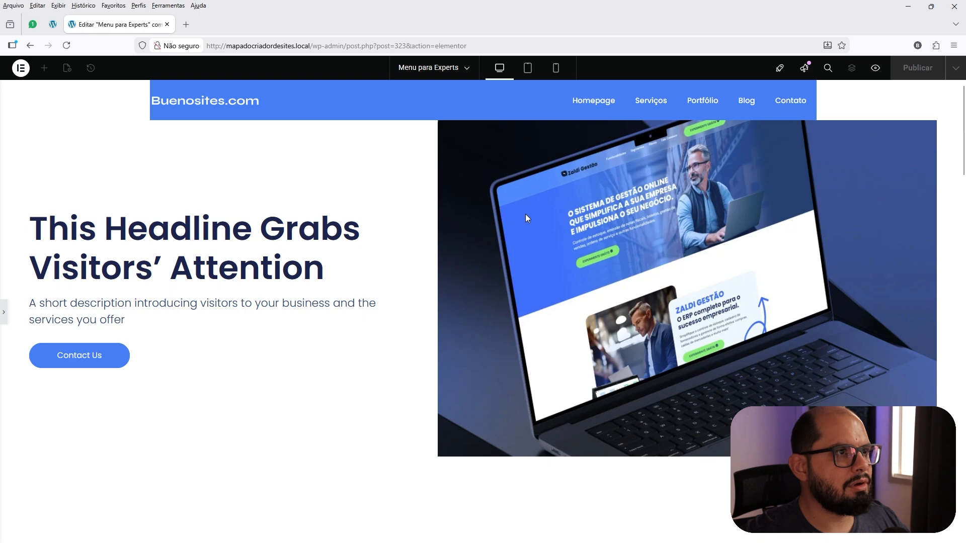
scroll(525, 213, down, 5)
scroll(523, 216, up, 7)
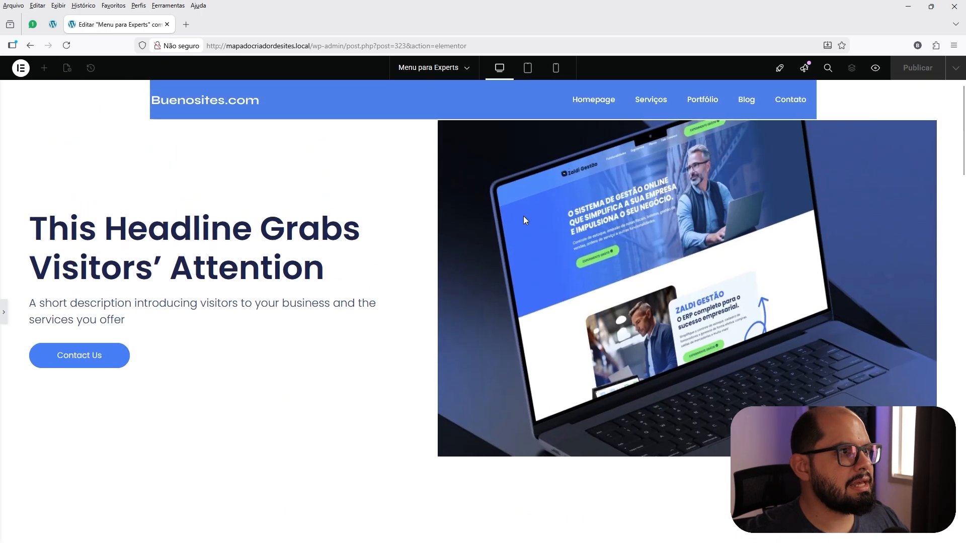
click(4, 314)
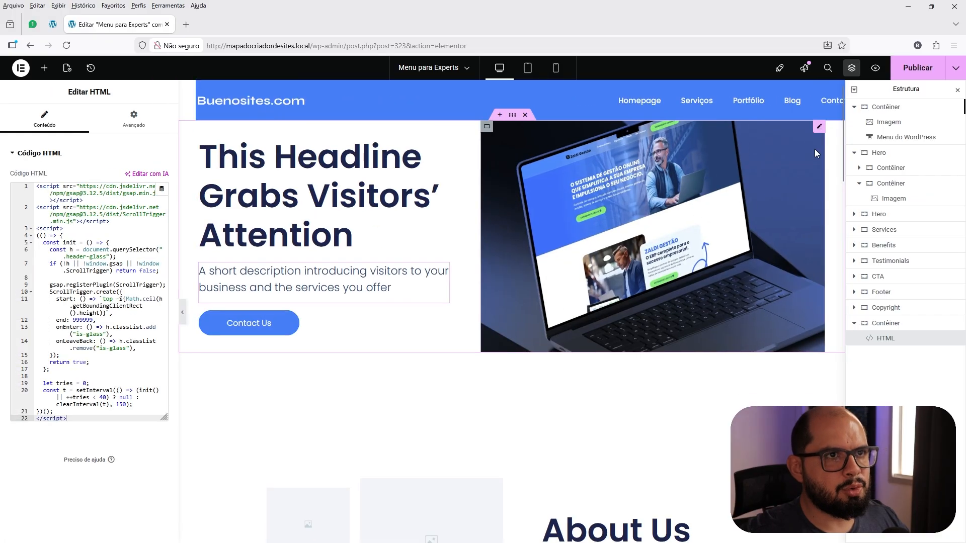
- Publish the page, check the header's scroll effect in the browser preview, and return to the editor
click(914, 68)
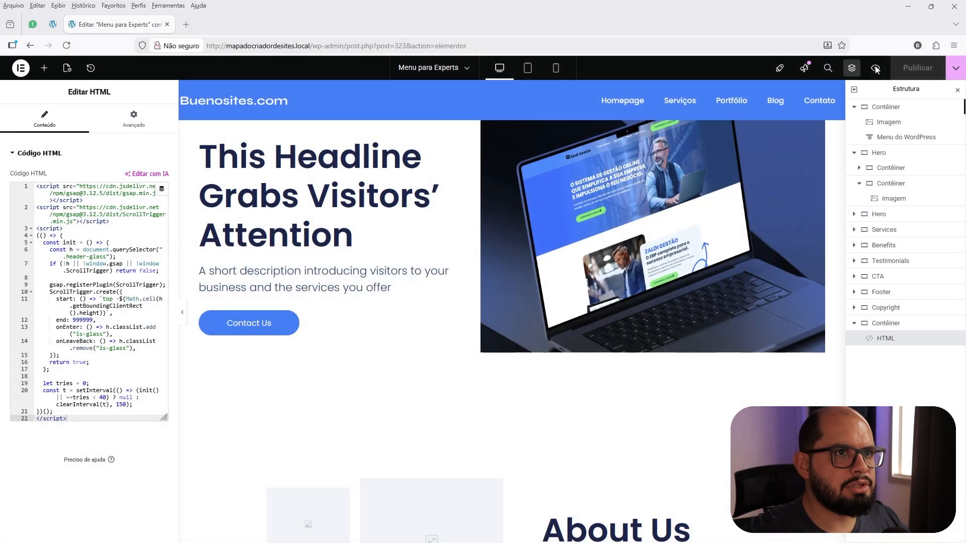
click(875, 69)
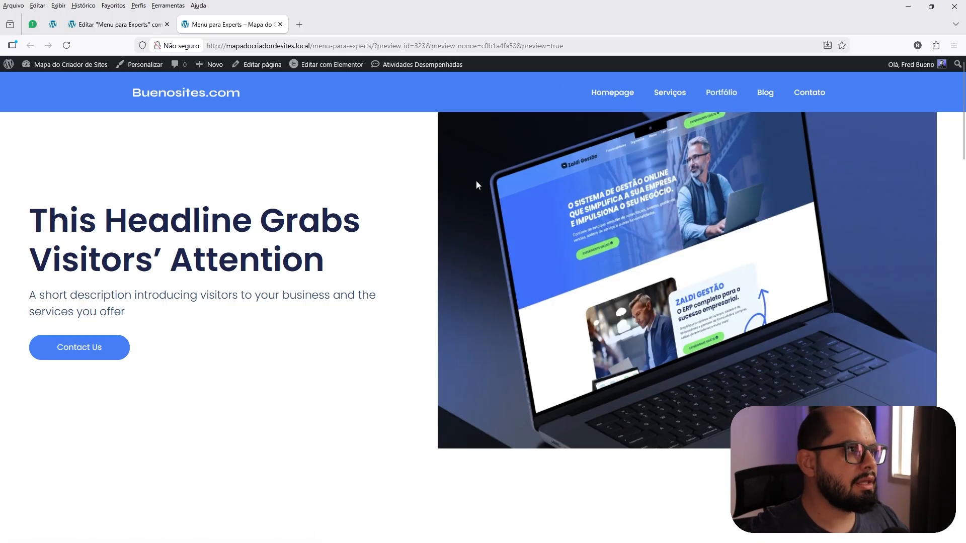
scroll(475, 186, down, 5)
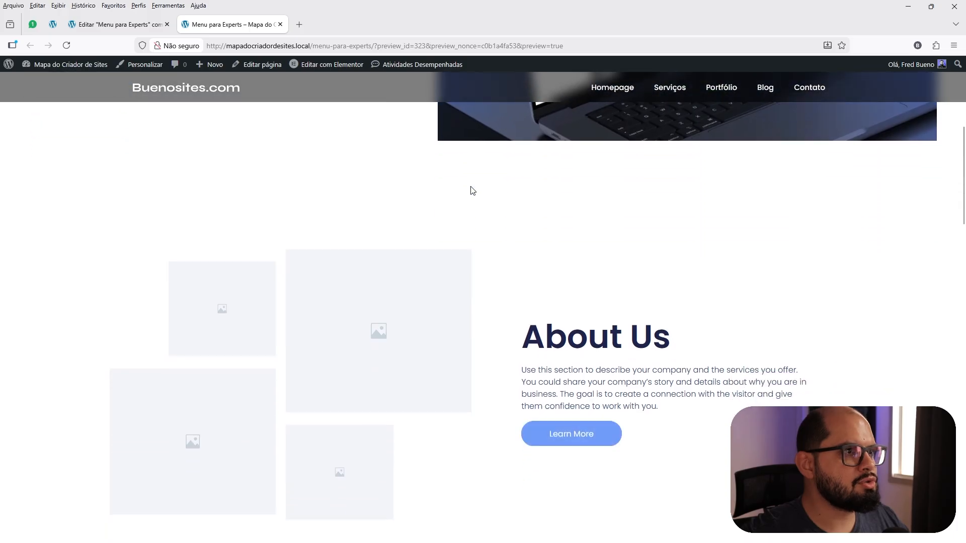
scroll(472, 191, down, 5)
scroll(471, 190, up, 5)
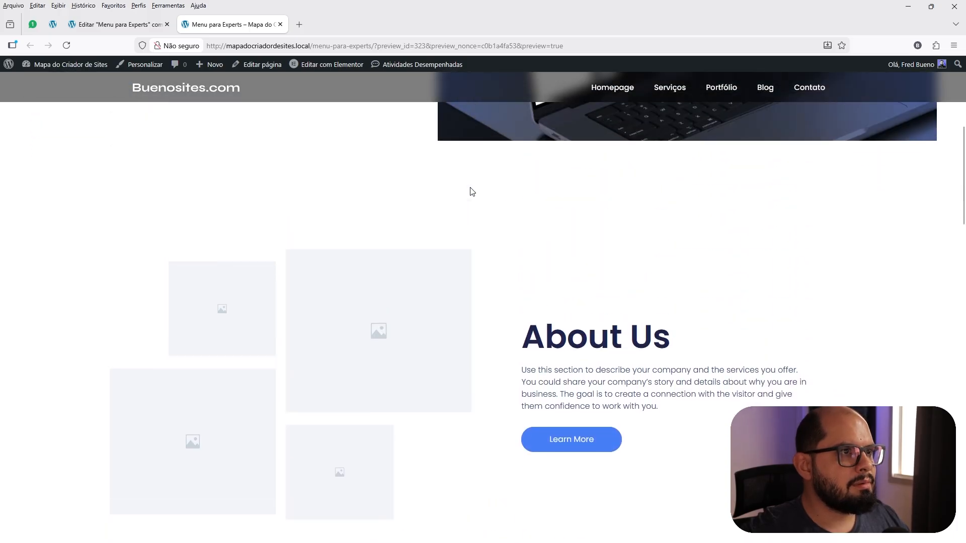
scroll(471, 190, up, 5)
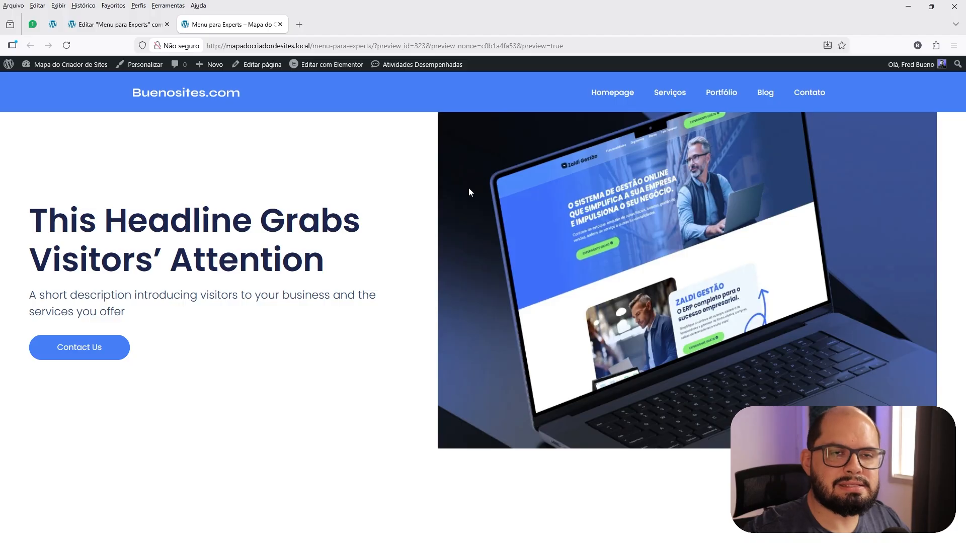
click(119, 24)
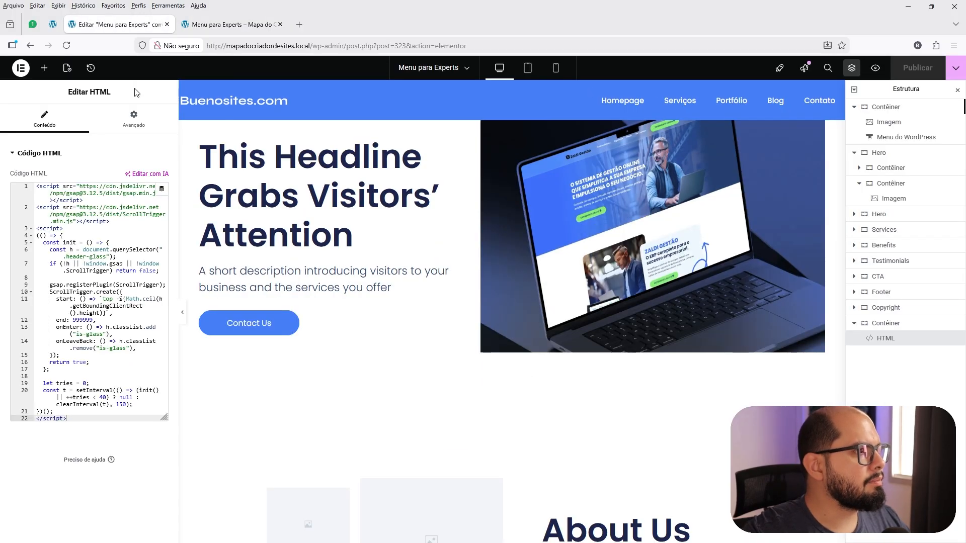
- Open the custom CSS of the header container and widen the editing panel so the code lines fit
right_click(505, 95)
click(516, 107)
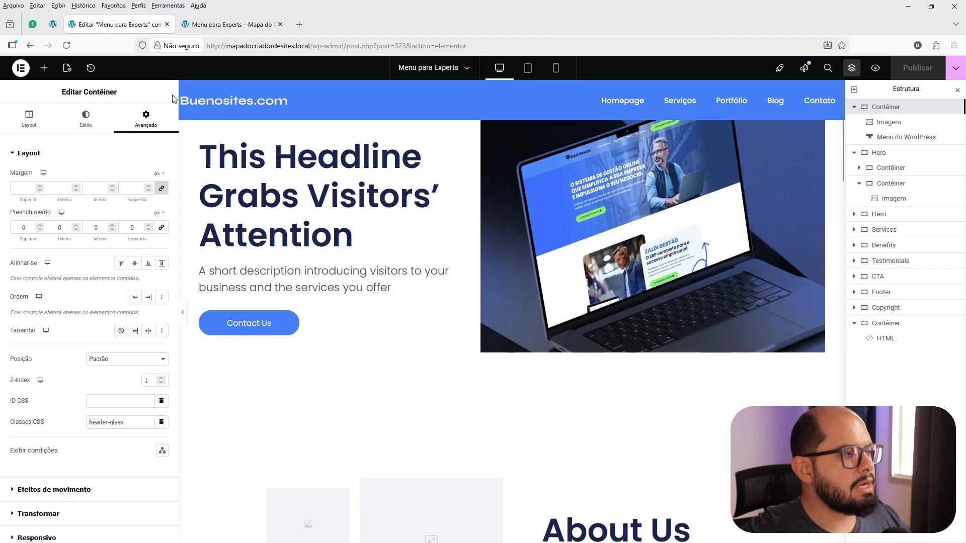
click(30, 154)
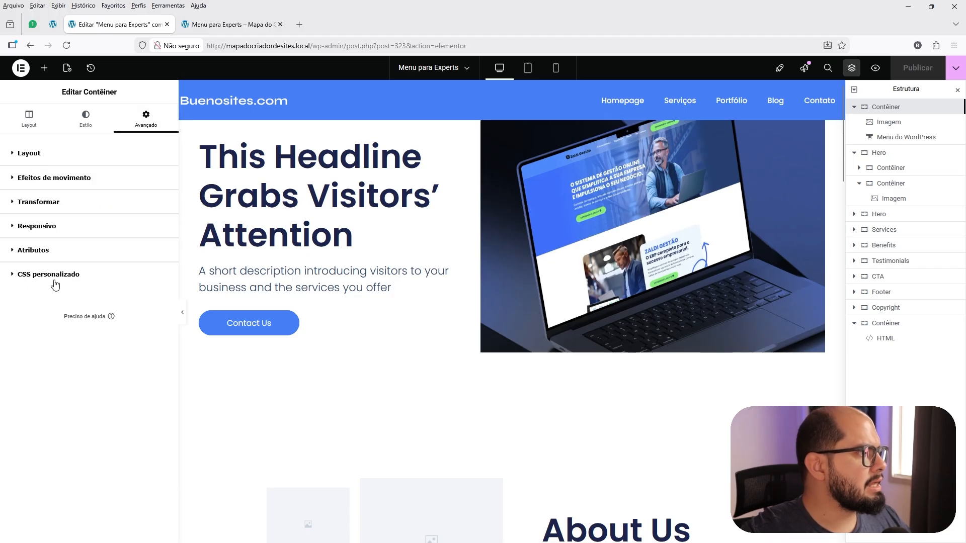
click(57, 275)
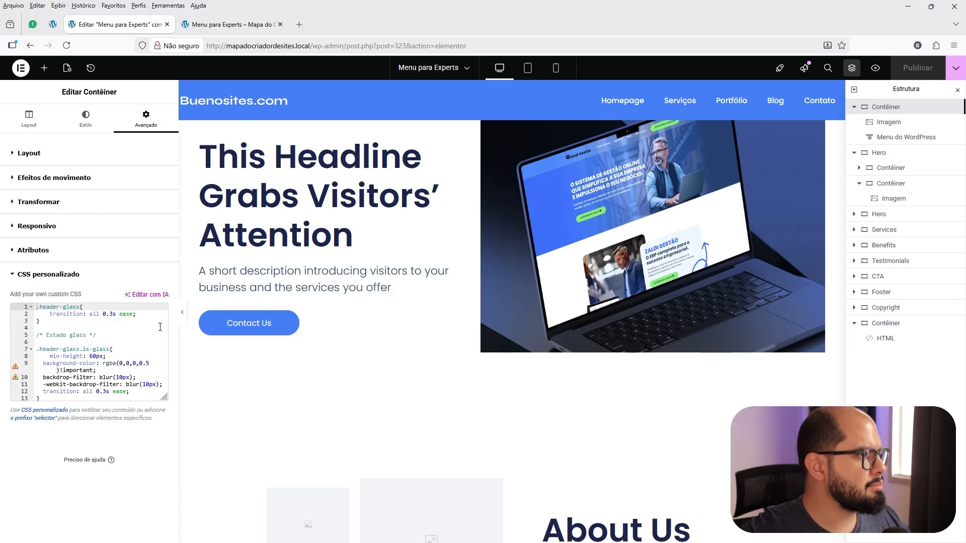
drag(180, 320, 294, 319)
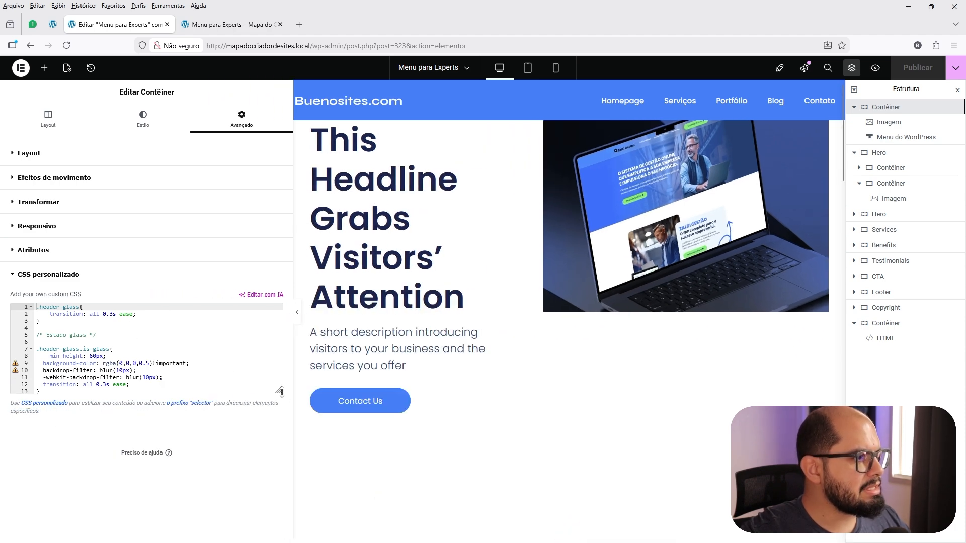
drag(279, 391, 279, 466)
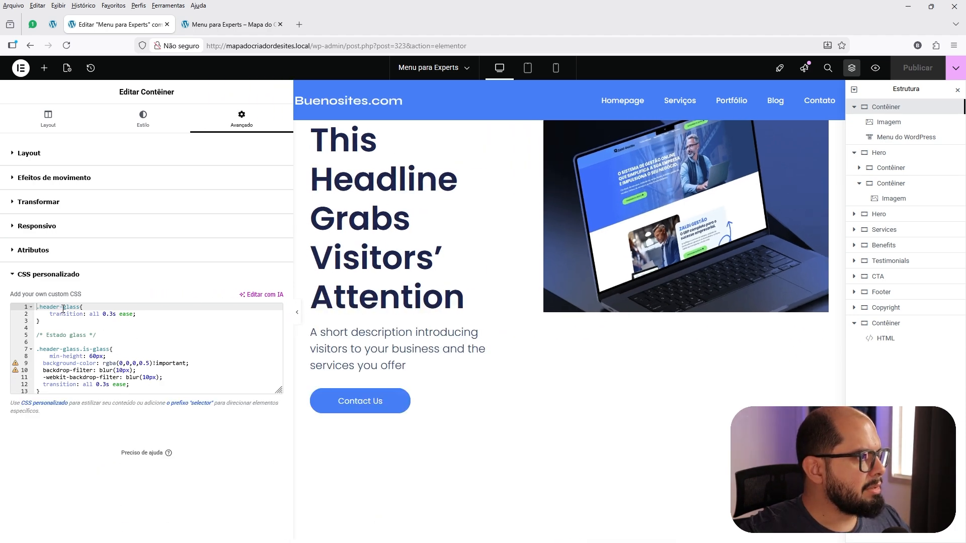
- Compare the .header-glass selector in the custom CSS with the header container's CSS class setting, and return to the code
drag(80, 307, 37, 307)
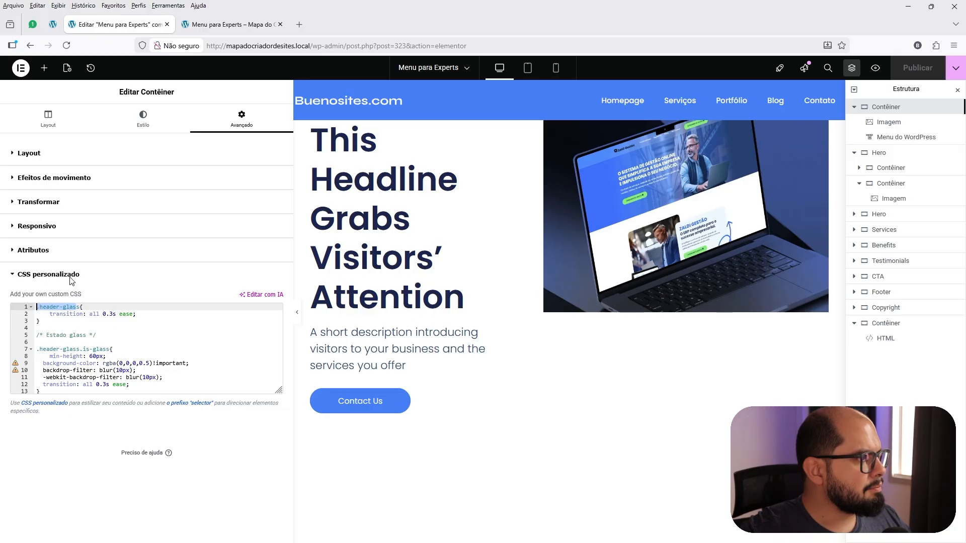
click(99, 152)
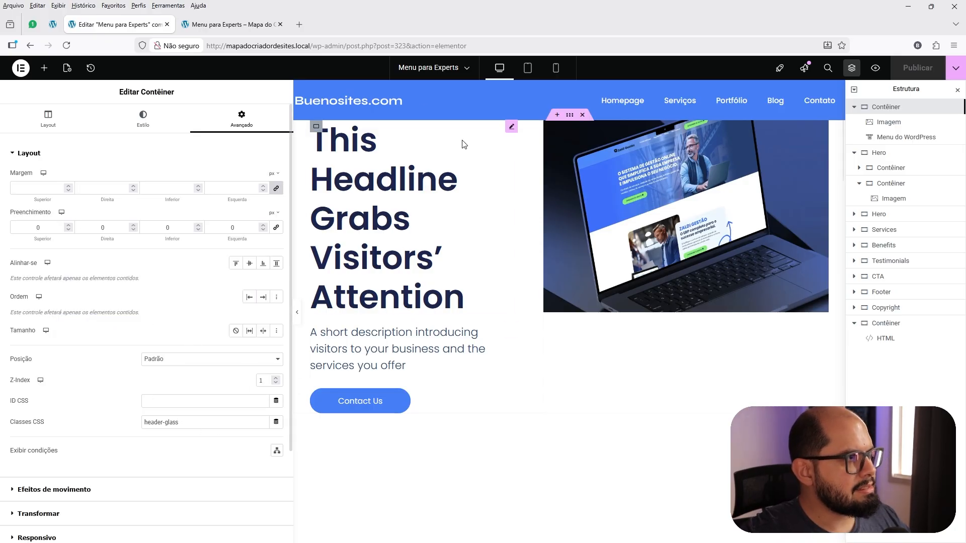
click(98, 158)
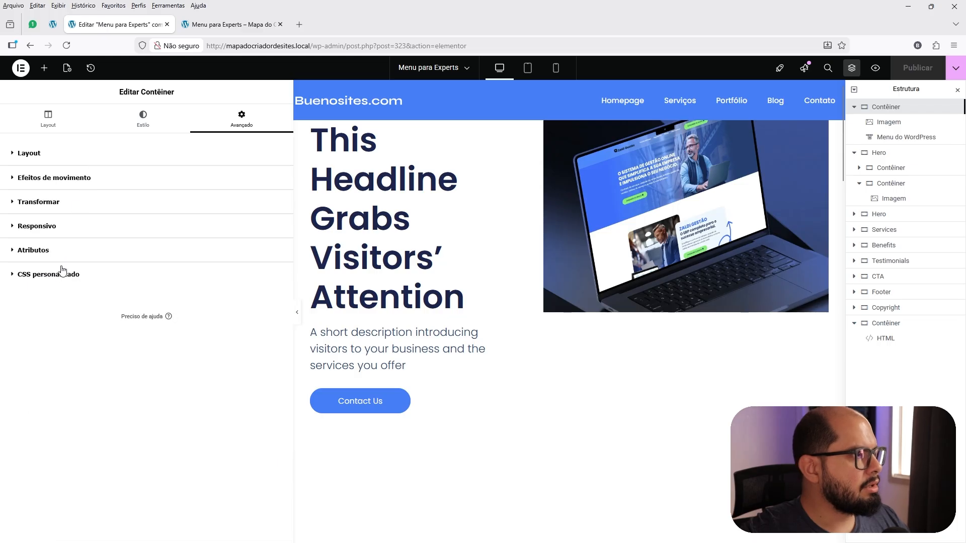
click(60, 272)
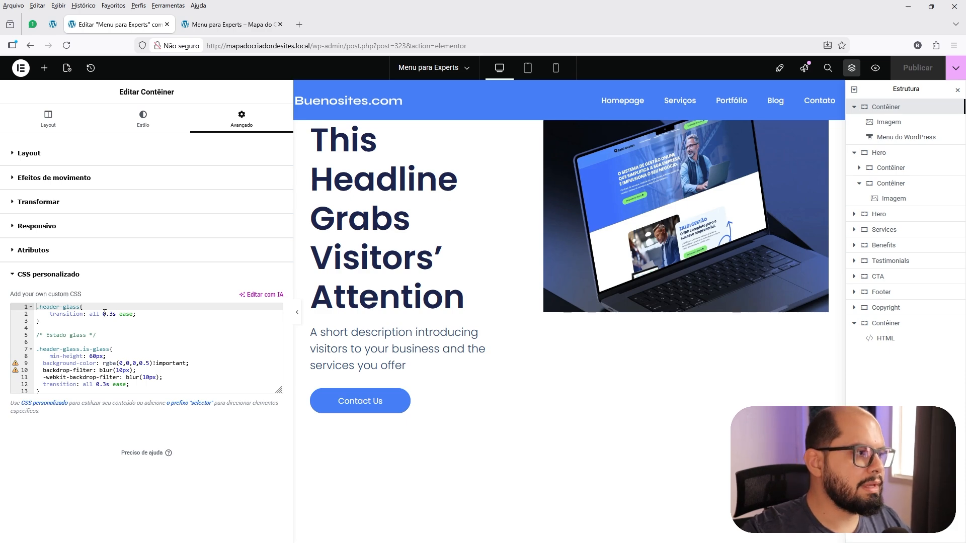
- Remove the blank line under the "Estado glass" comment in the custom CSS and add it back
click(42, 340)
key(BackSpace)
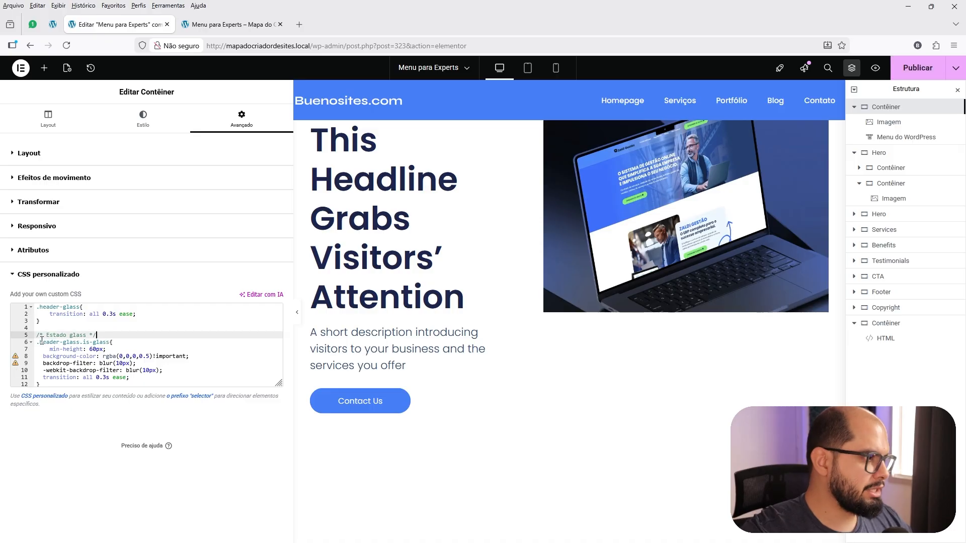
drag(100, 335, 24, 338)
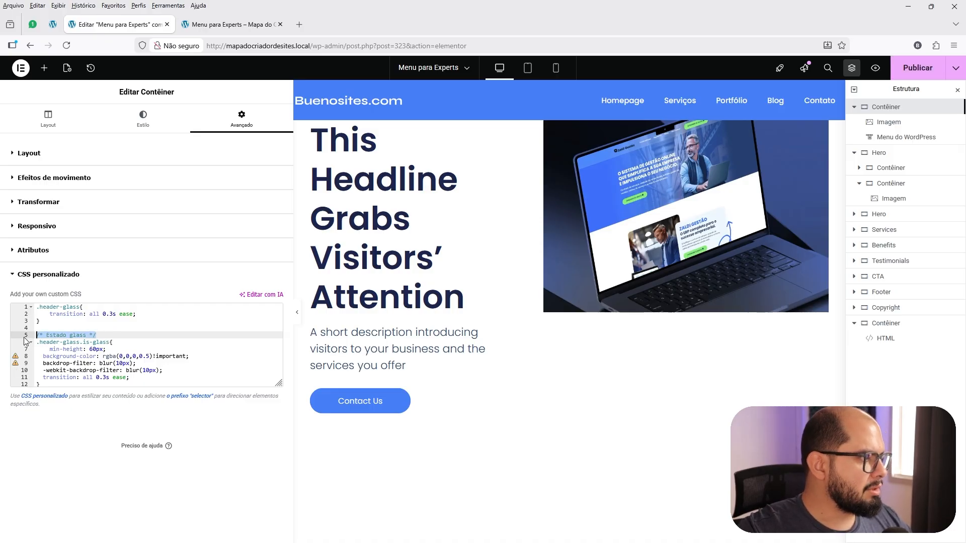
click(106, 334)
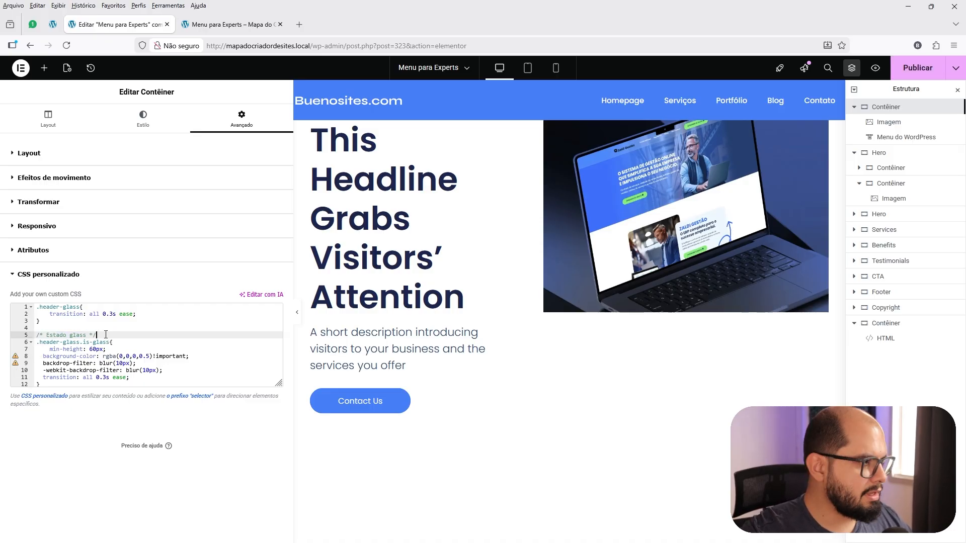
key(Return)
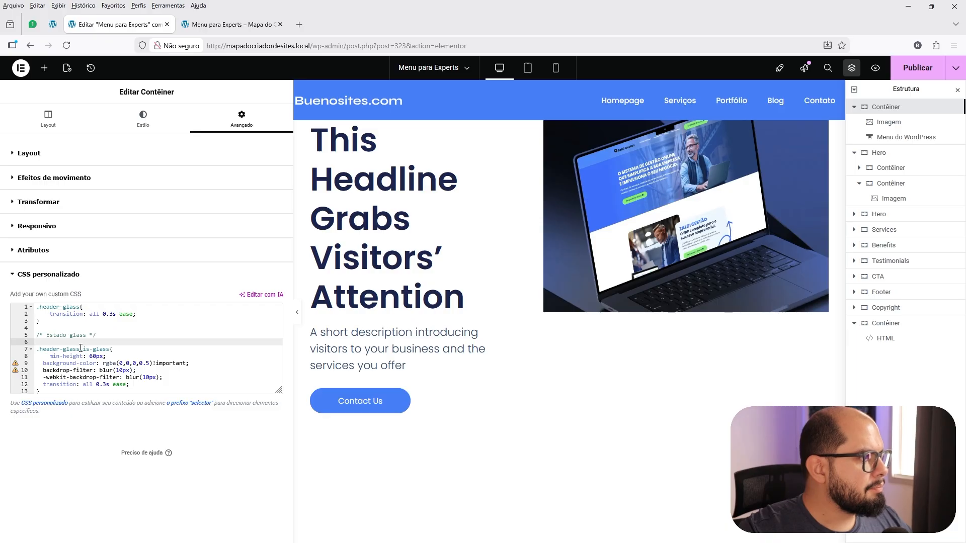
- Examine the .is-glass class in the second selector and align the min-height line's indentation with the other declarations
drag(79, 349, 110, 349)
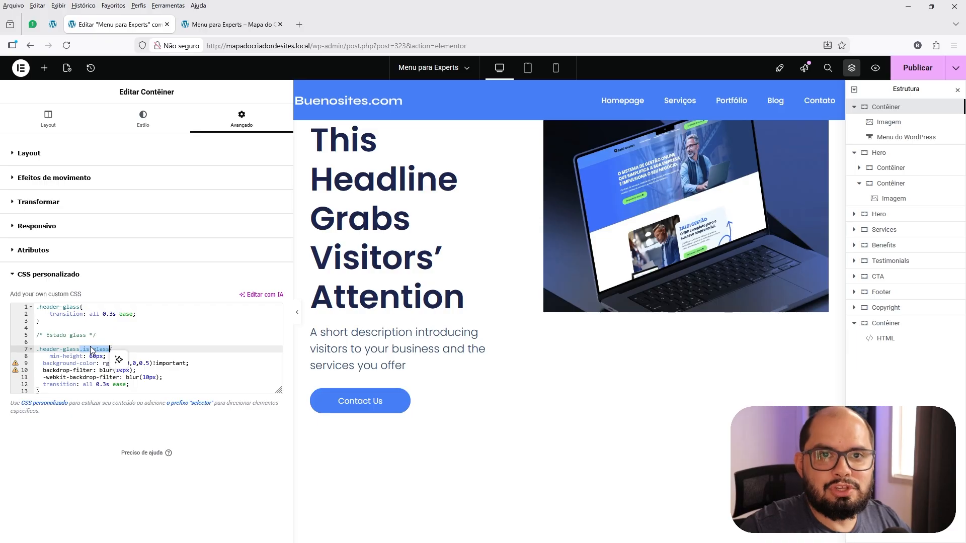
click(90, 350)
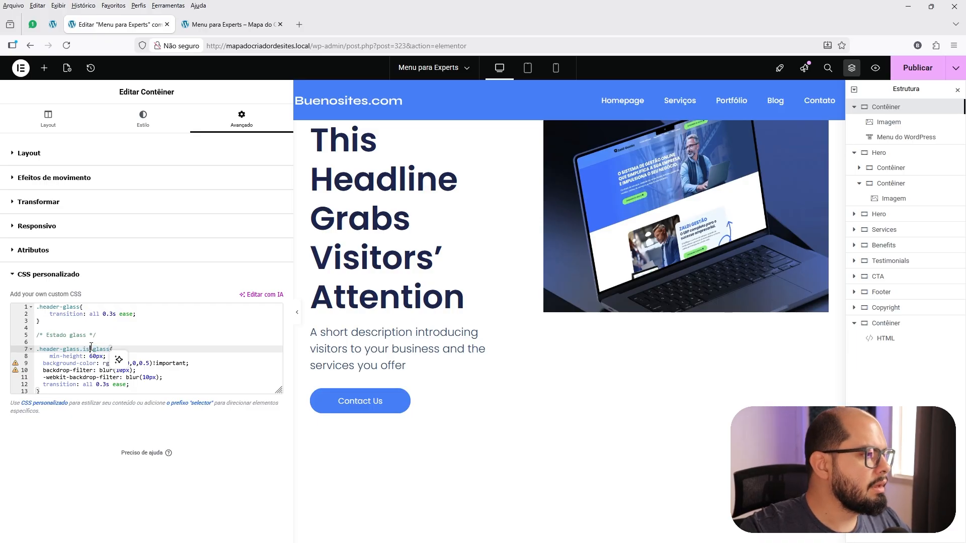
drag(80, 349, 109, 348)
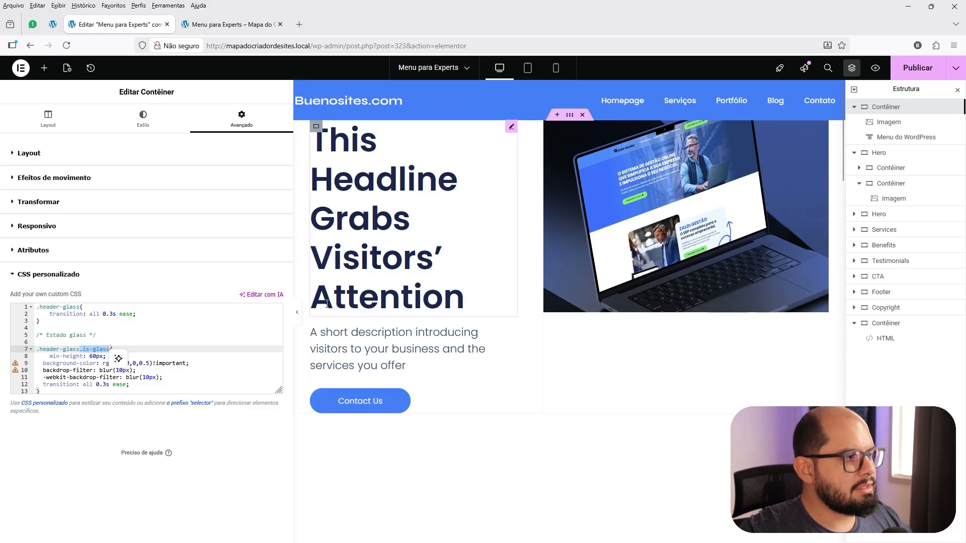
click(88, 350)
drag(80, 350, 44, 357)
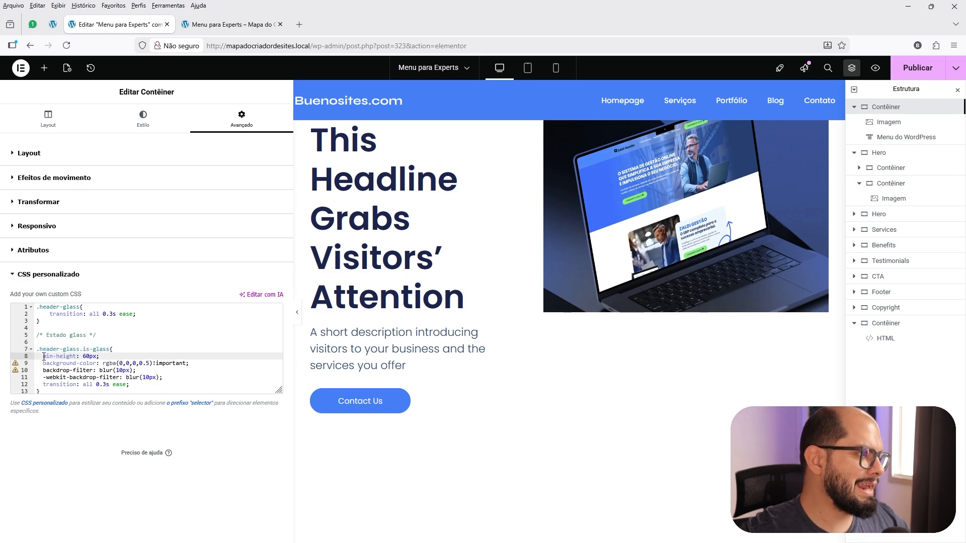
- Examine the min-height and background-color declarations in the .header-glass.is-glass rule, including the rgba colour and opacity values
key(ctrl+plus)
key(ctrl+plus)
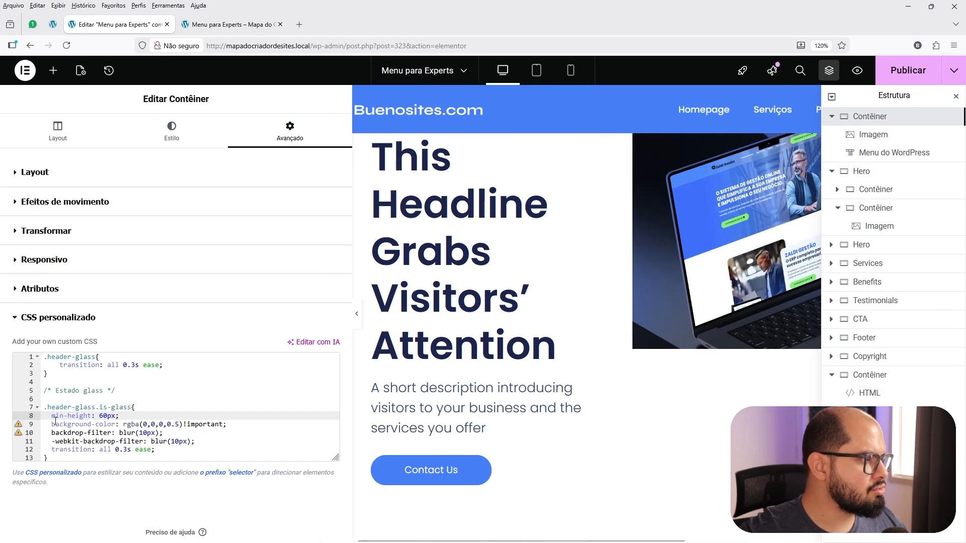
key(ctrl+plus)
scroll(56, 422, down, 1)
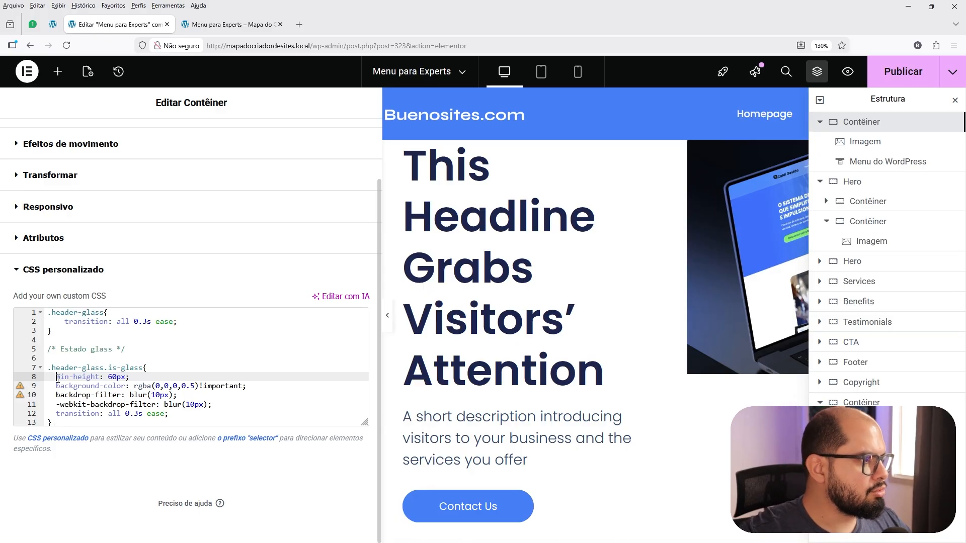
drag(57, 379, 130, 377)
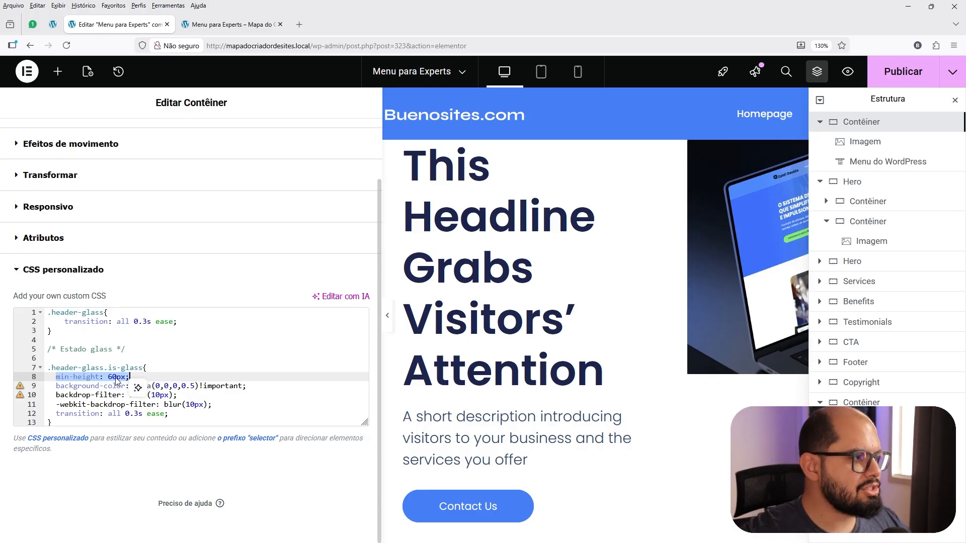
click(108, 386)
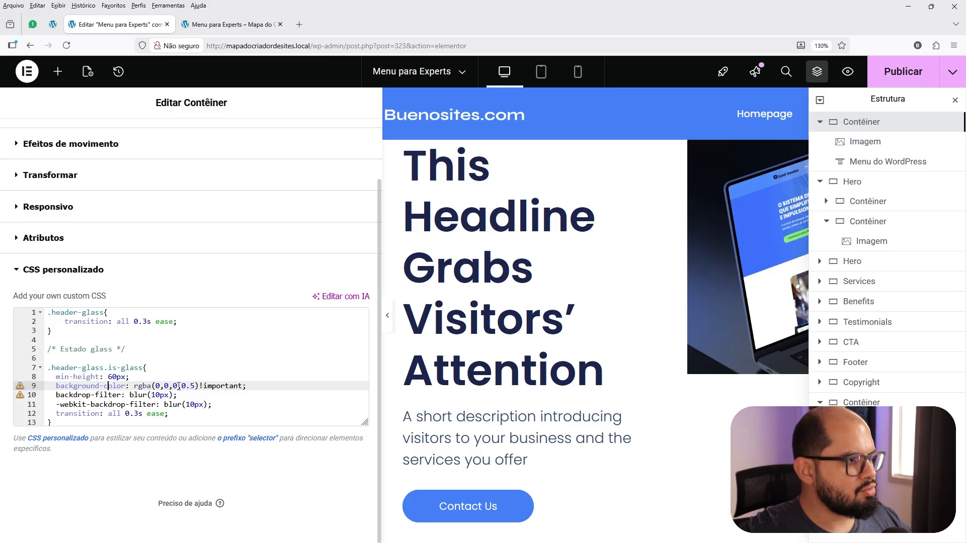
drag(155, 386, 177, 388)
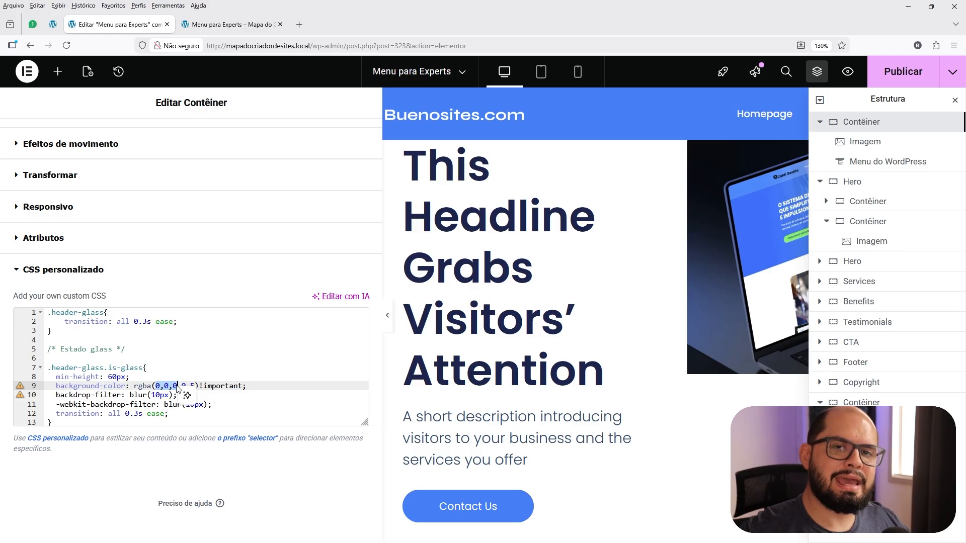
click(190, 380)
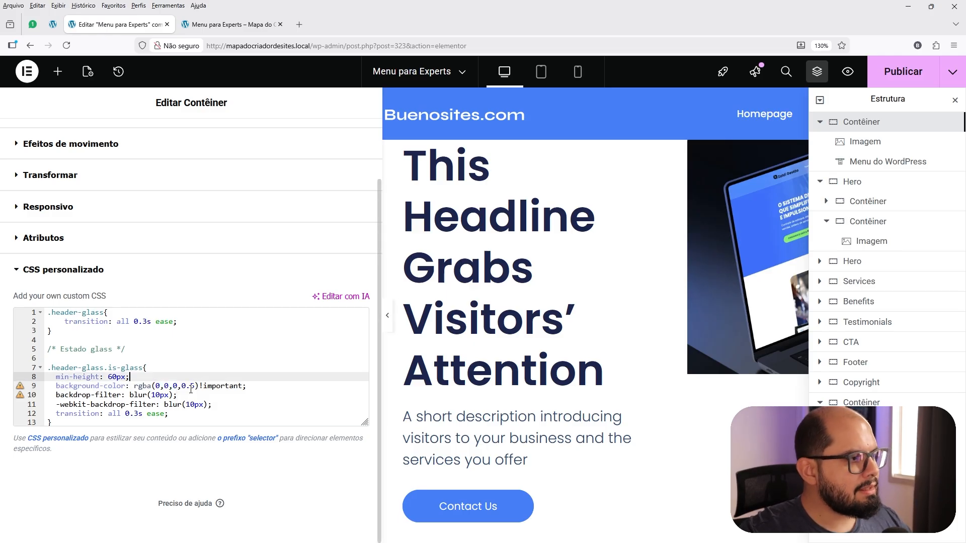
drag(190, 386, 195, 387)
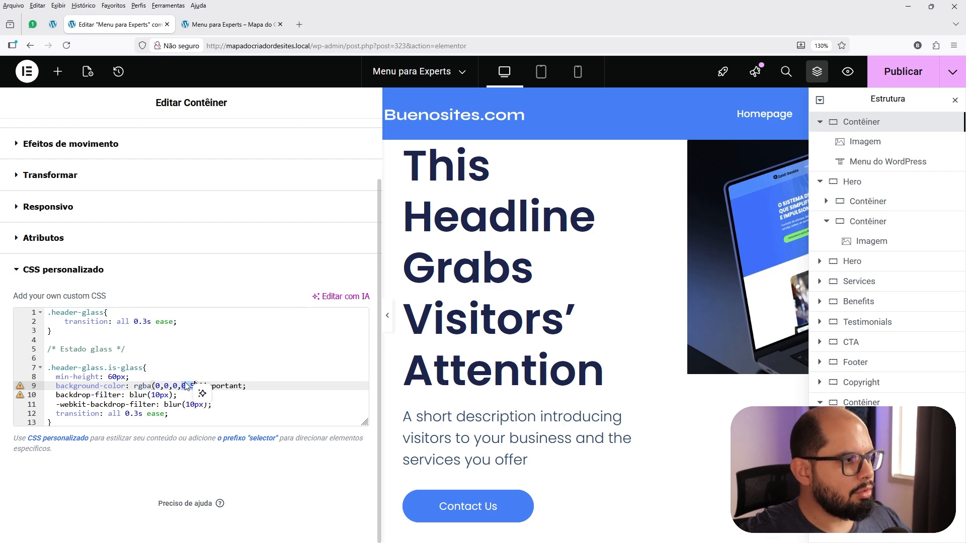
click(185, 386)
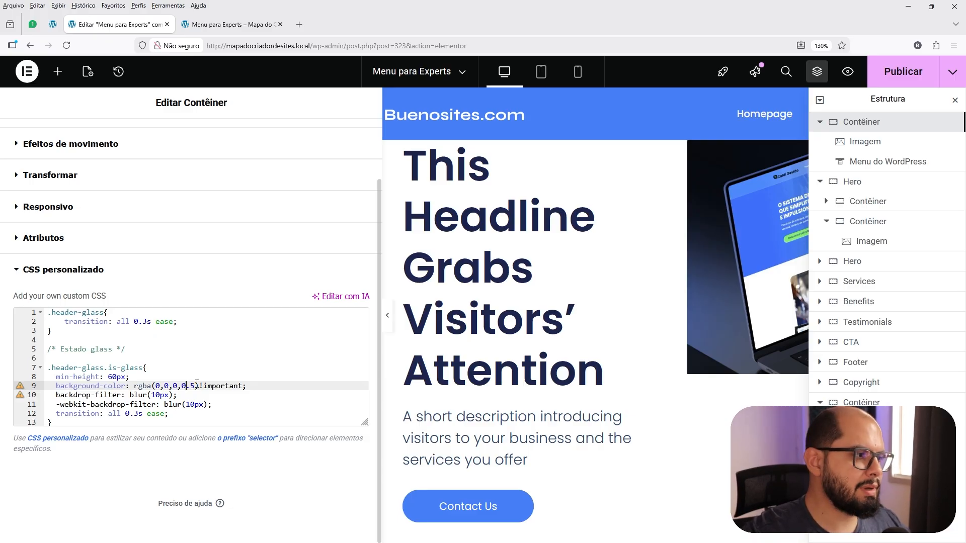
key(Left)
key(Left)
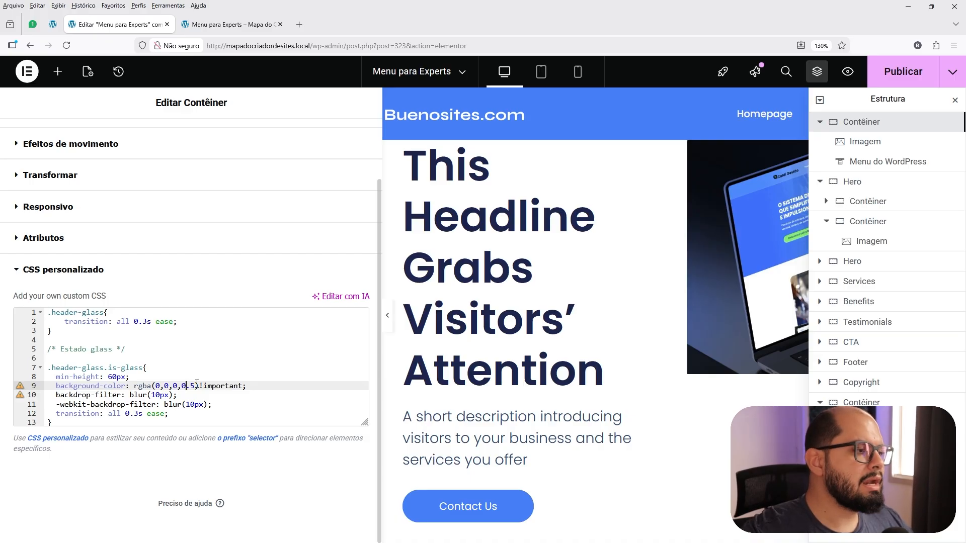
click(195, 384)
- Examine the backdrop-filter, -webkit-backdrop-filter and transition declarations in the .header-glass.is-glass rule
drag(54, 395, 172, 402)
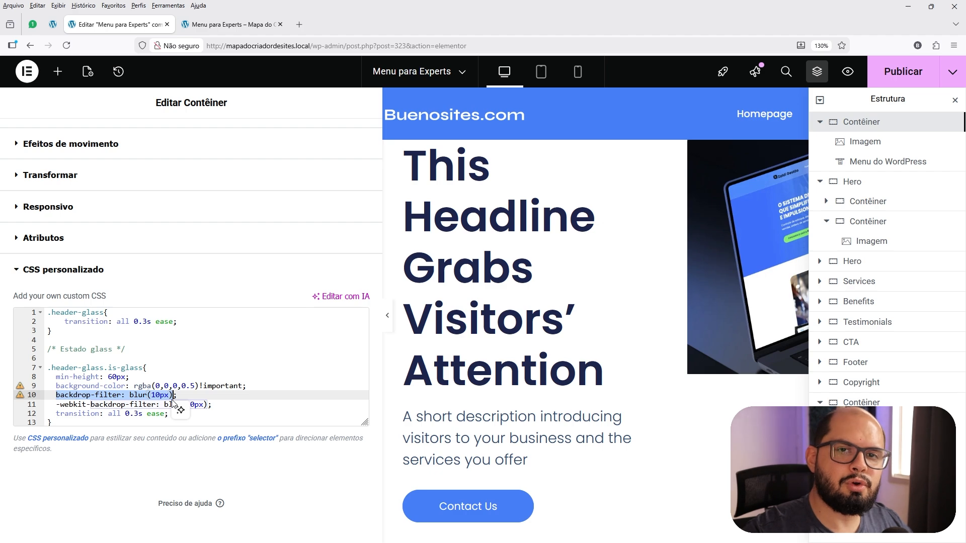
click(86, 395)
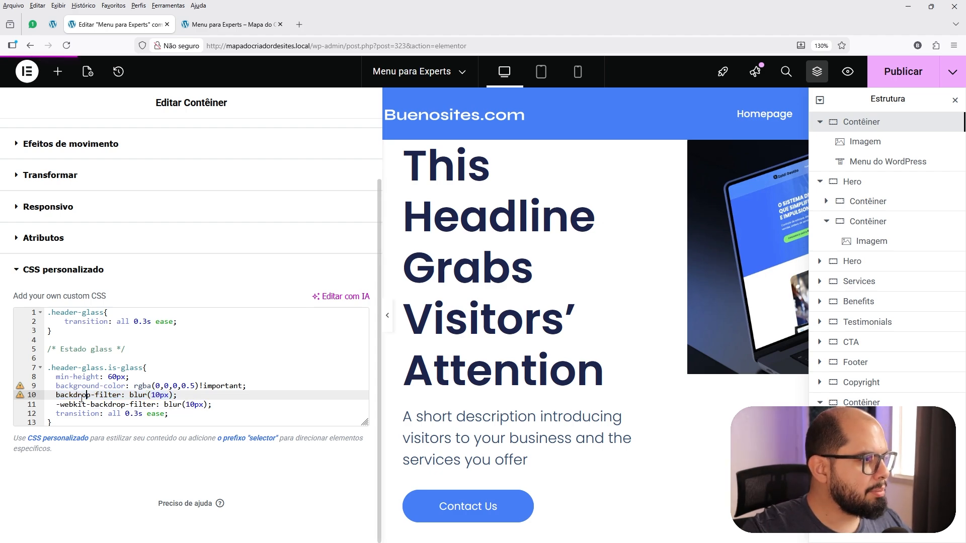
drag(56, 395, 179, 397)
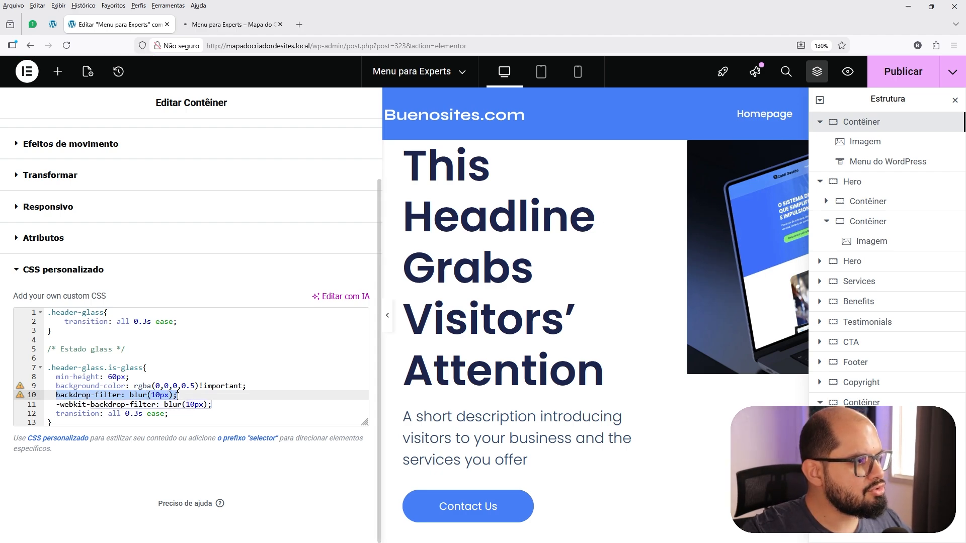
click(82, 404)
drag(57, 405, 91, 405)
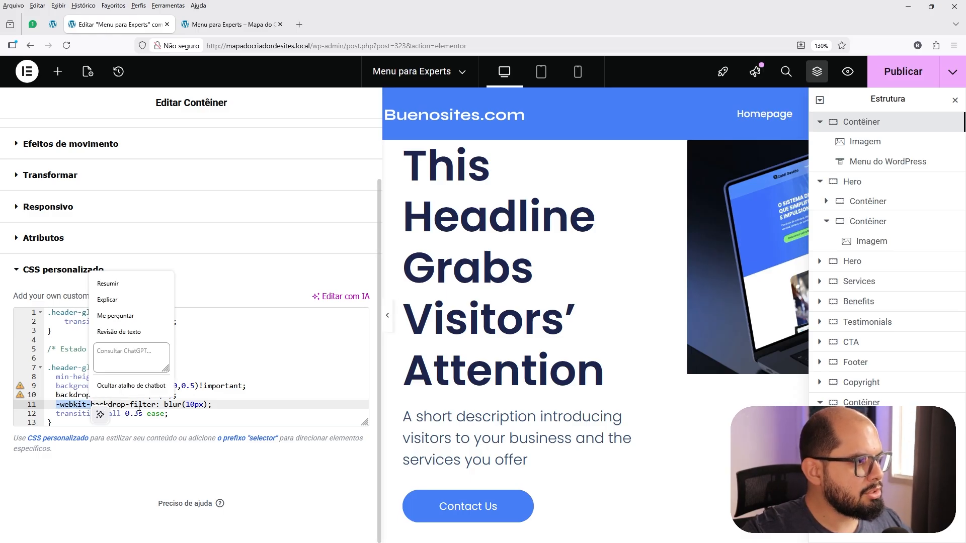
click(191, 404)
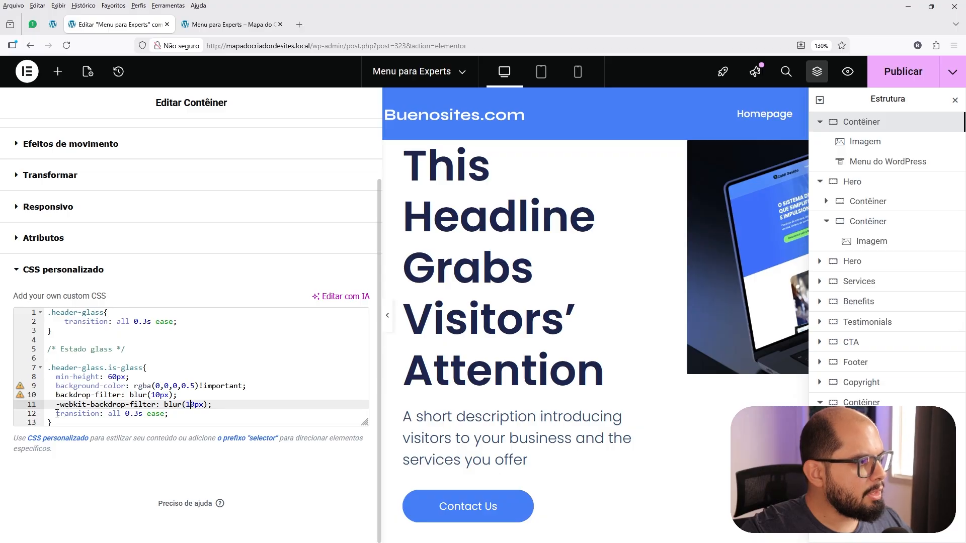
drag(56, 413, 173, 414)
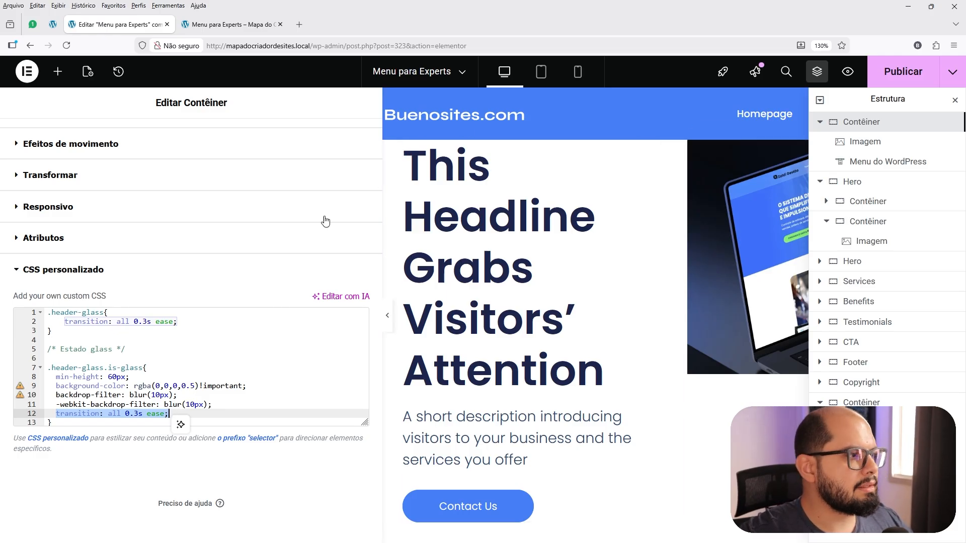
- Copy the header container's background colour in RGBA format, rgba(70, 127, 247, 1)
scroll(255, 262, up, 2)
key(ctrl+minus)
key(ctrl+minus)
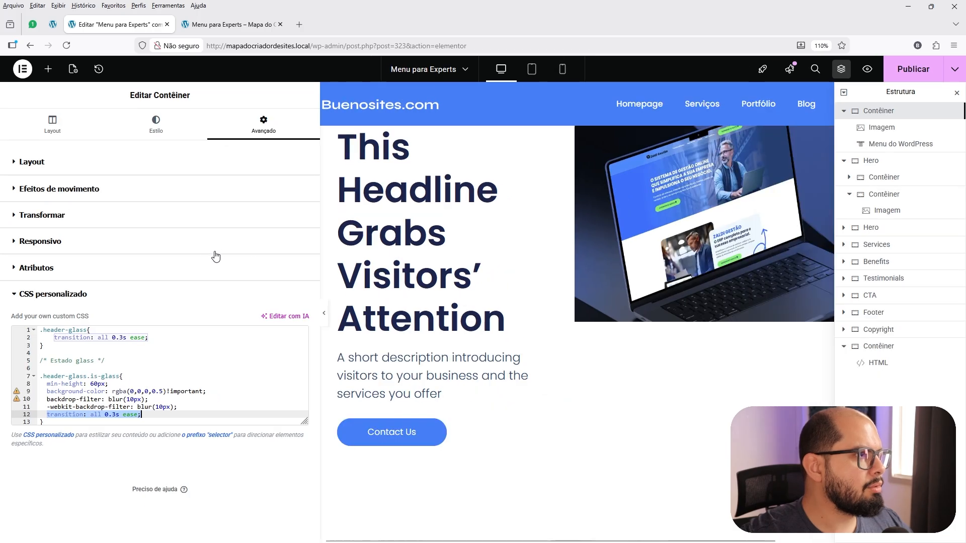
click(156, 125)
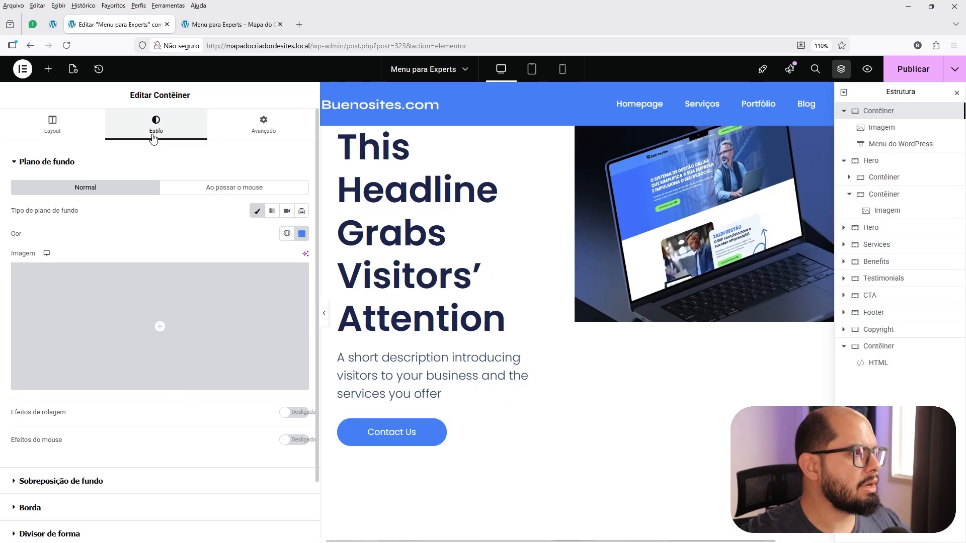
click(303, 233)
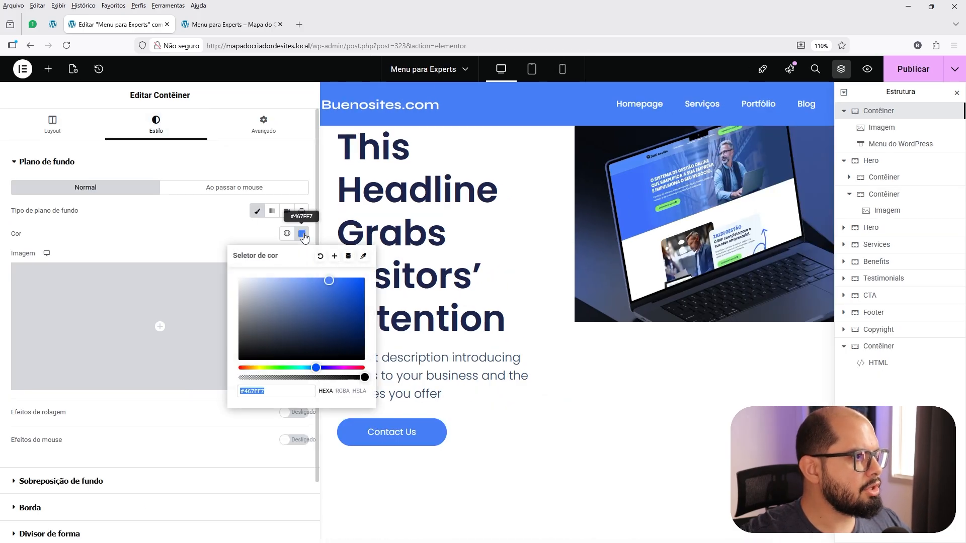
click(342, 392)
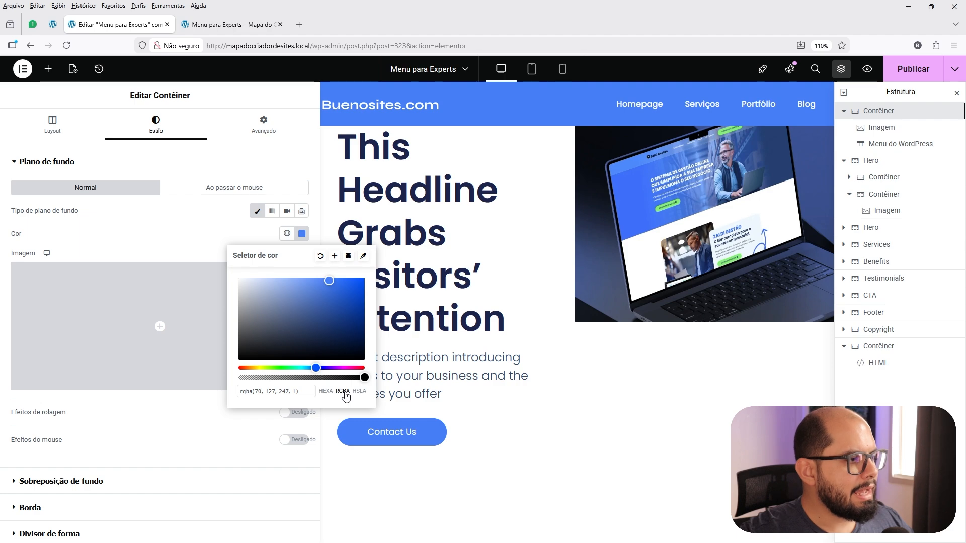
drag(300, 391, 230, 392)
key(ctrl+c)
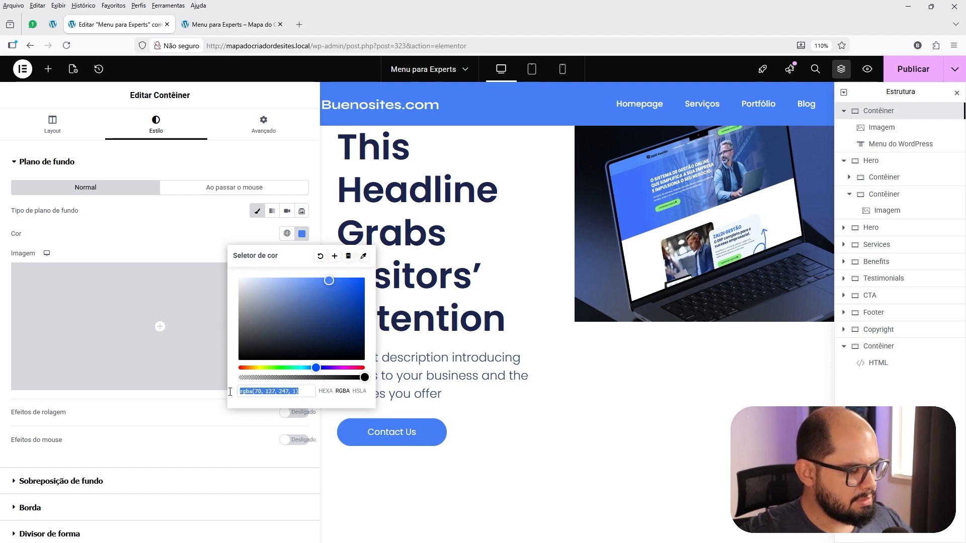
- Replace the background-color value in the header's .is-glass custom CSS rule with rgba(70, 127, 247, 0.5), keeping !important
click(265, 127)
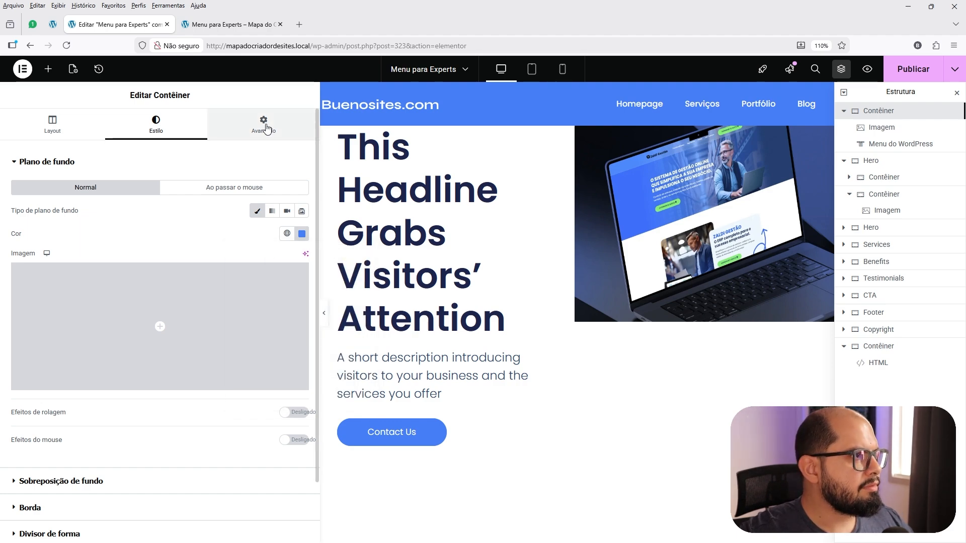
click(76, 165)
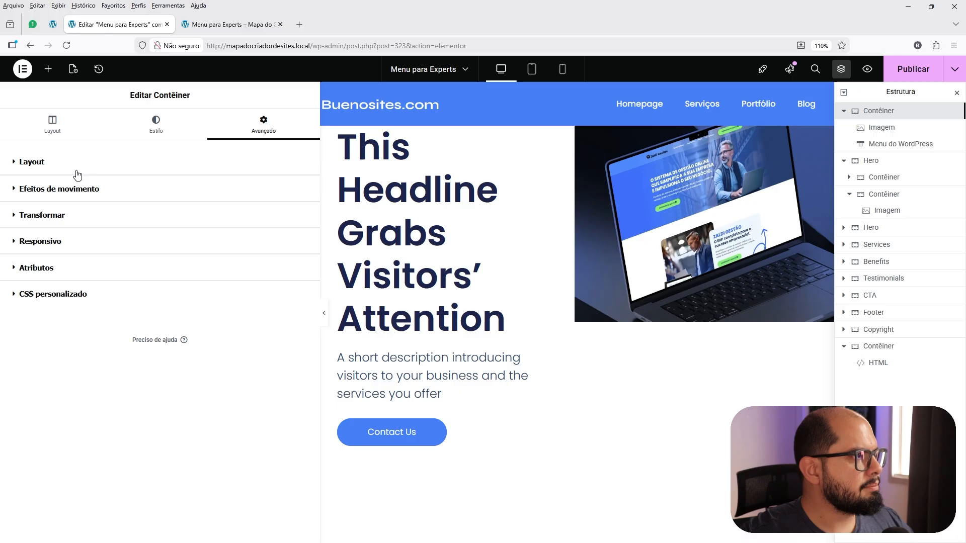
click(76, 296)
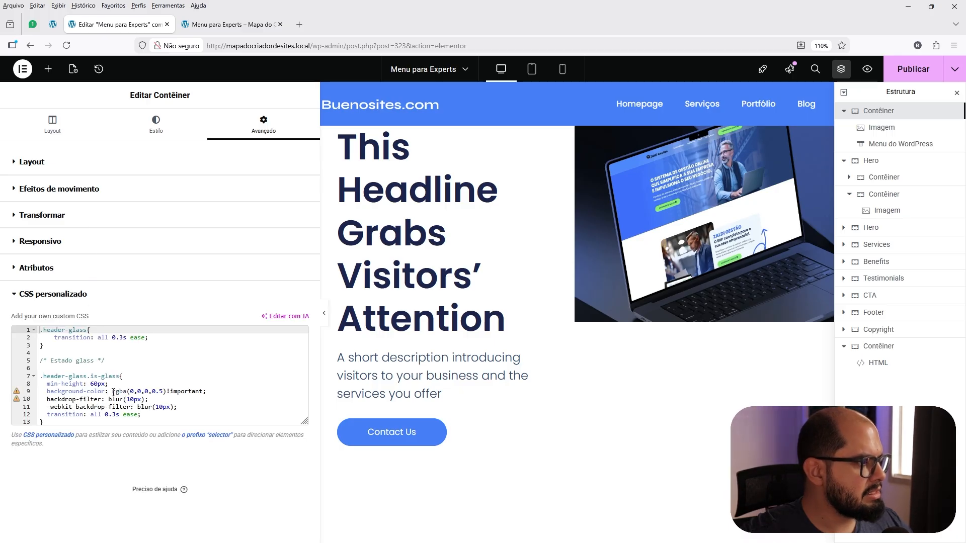
drag(113, 391, 185, 391)
key(ctrl+v)
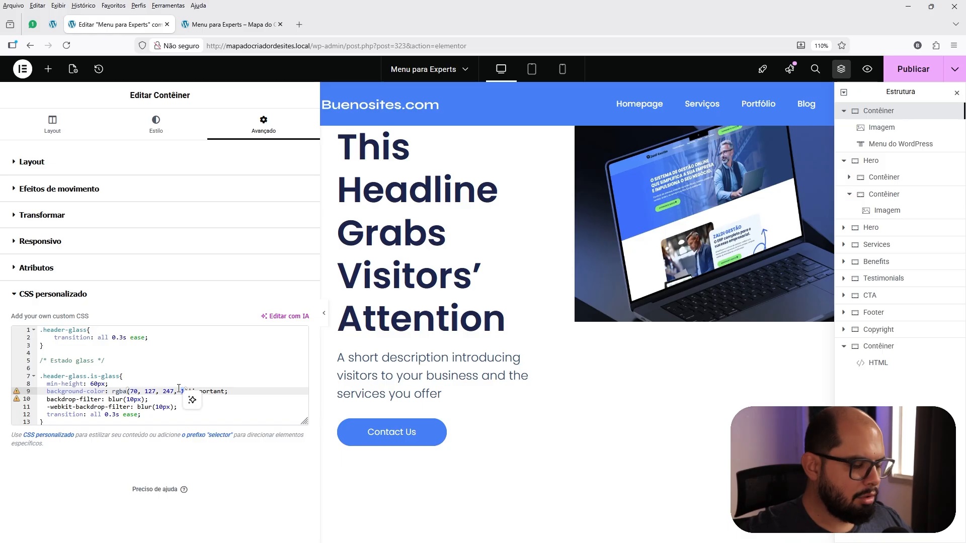
text(0.5)
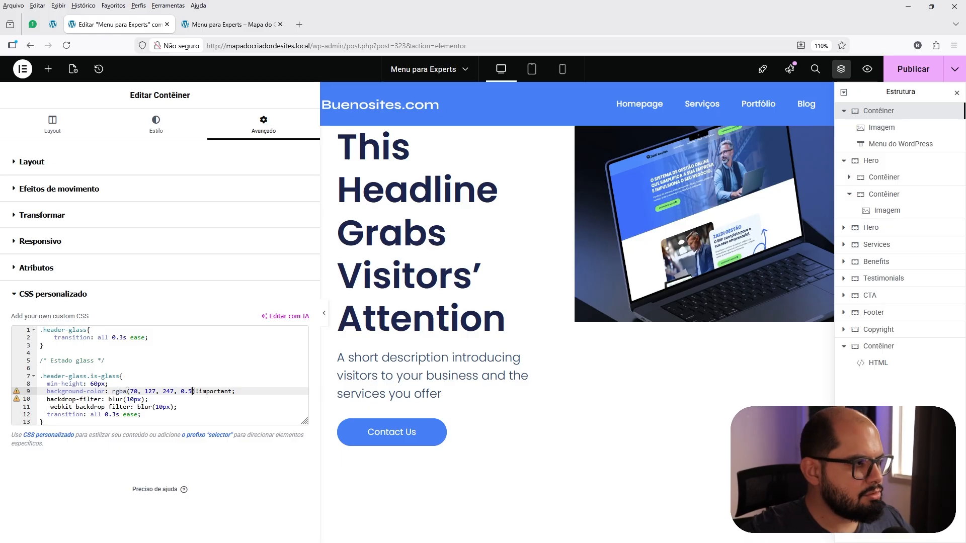
- Comment out the background-color, backdrop-filter and -webkit-backdrop-filter lines of the .is-glass rule and uncomment them again
drag(47, 392, 179, 407)
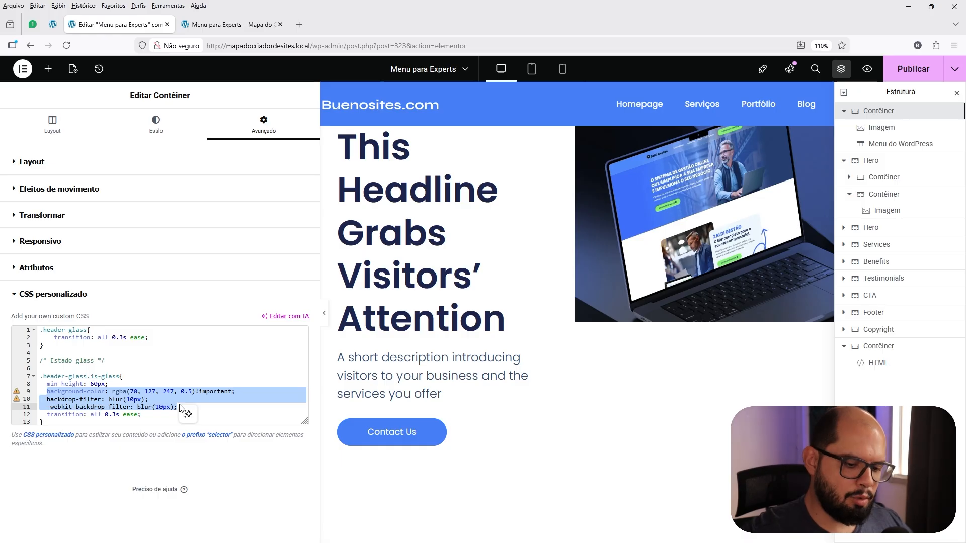
key(ctrl+slash)
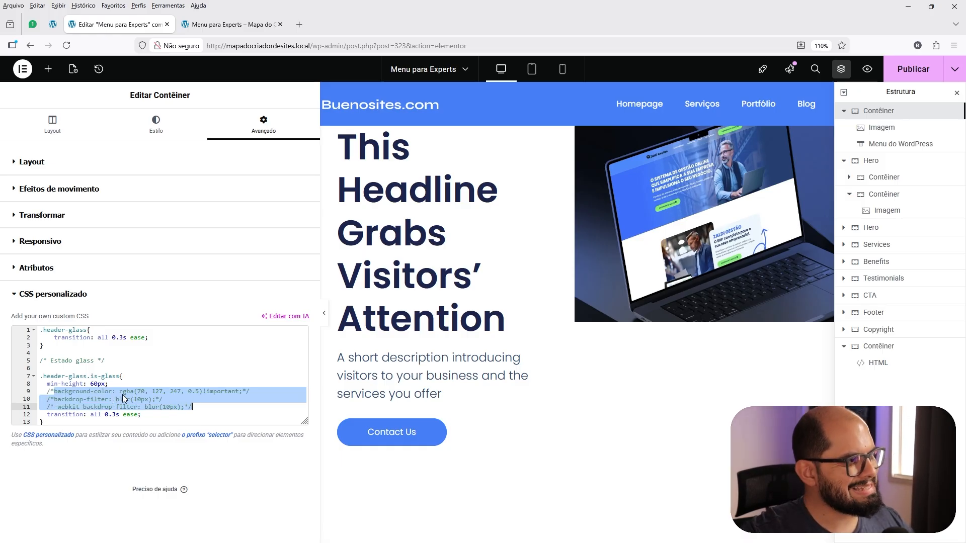
key(ctrl+slash)
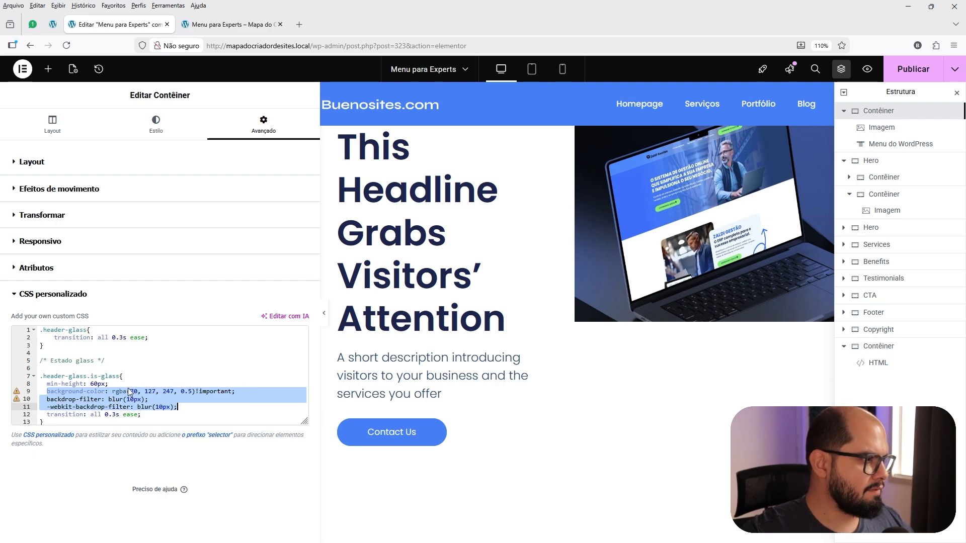
- Save the page and check the header's blue glass effect in the preview while scrolling through the sections
key(ctrl+s)
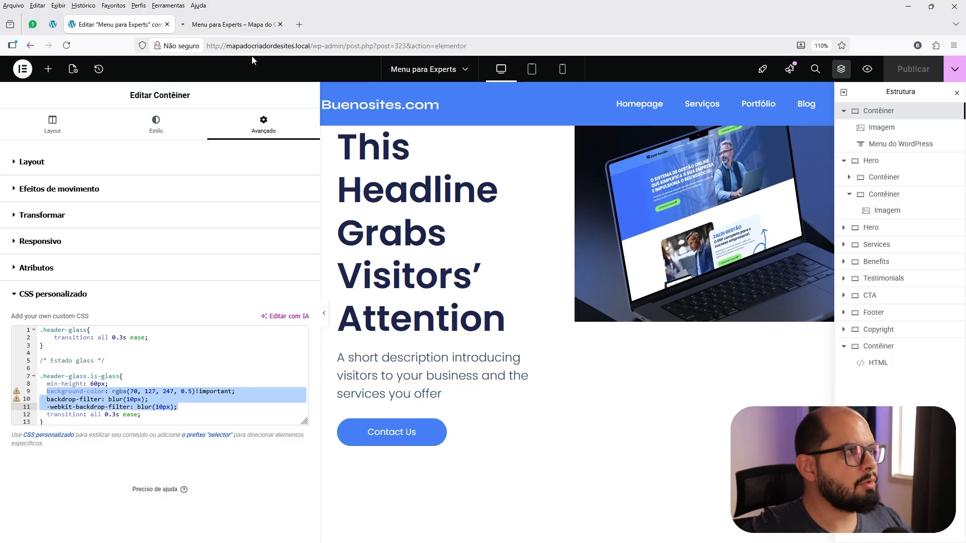
click(204, 25)
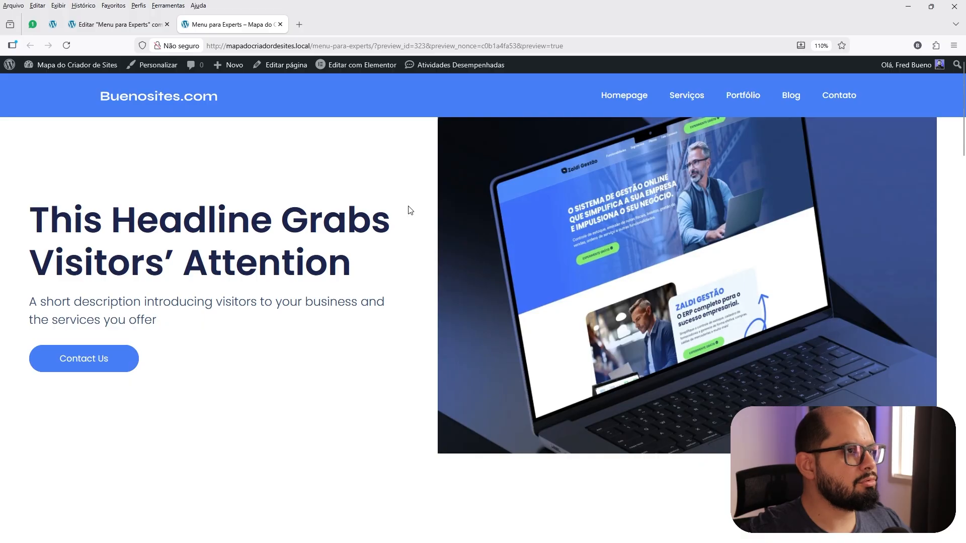
scroll(409, 210, down, 5)
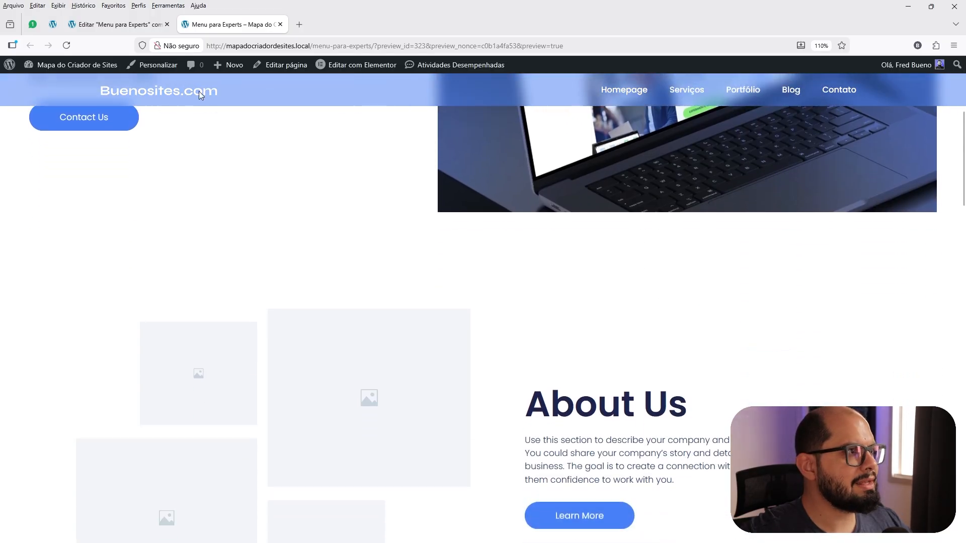
scroll(480, 159, down, 7)
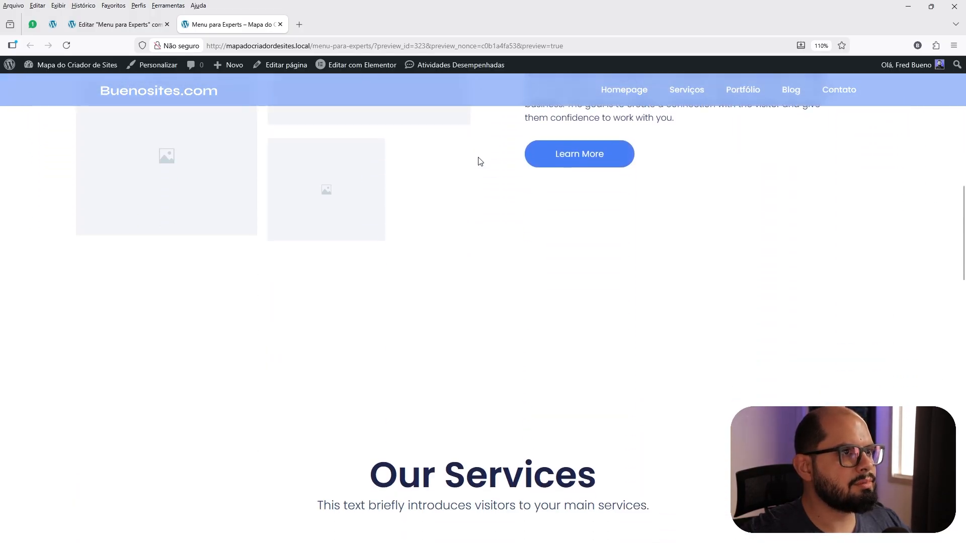
scroll(481, 161, up, 1)
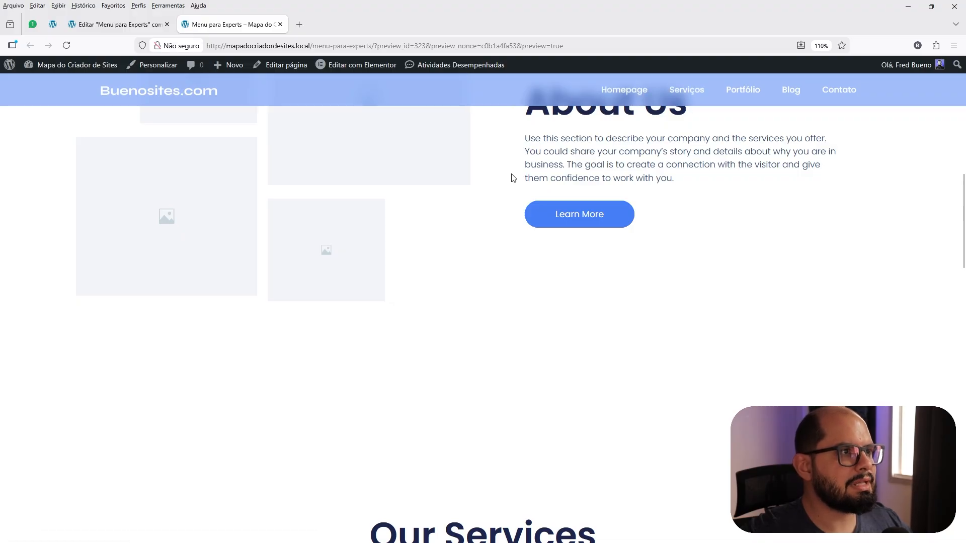
scroll(512, 178, up, 12)
scroll(512, 178, down, 8)
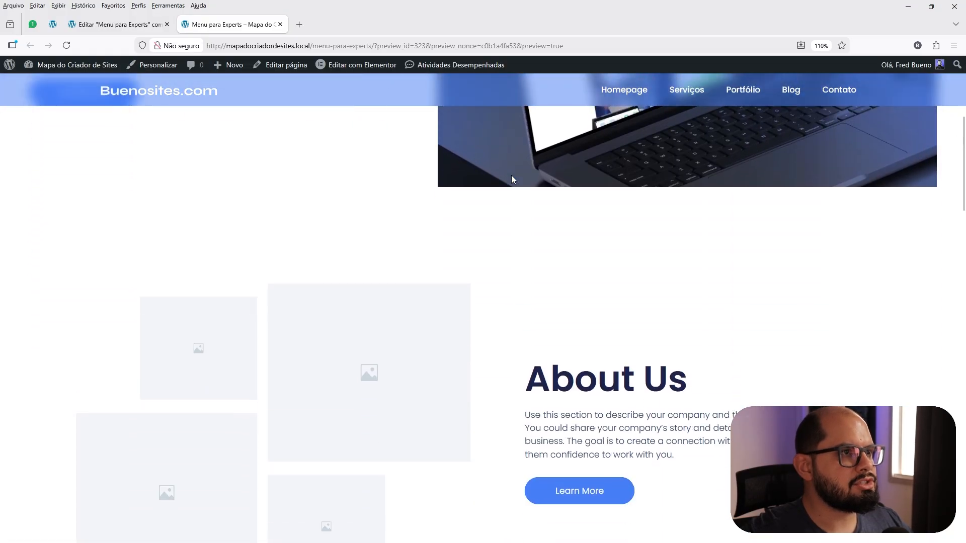
scroll(511, 180, up, 10)
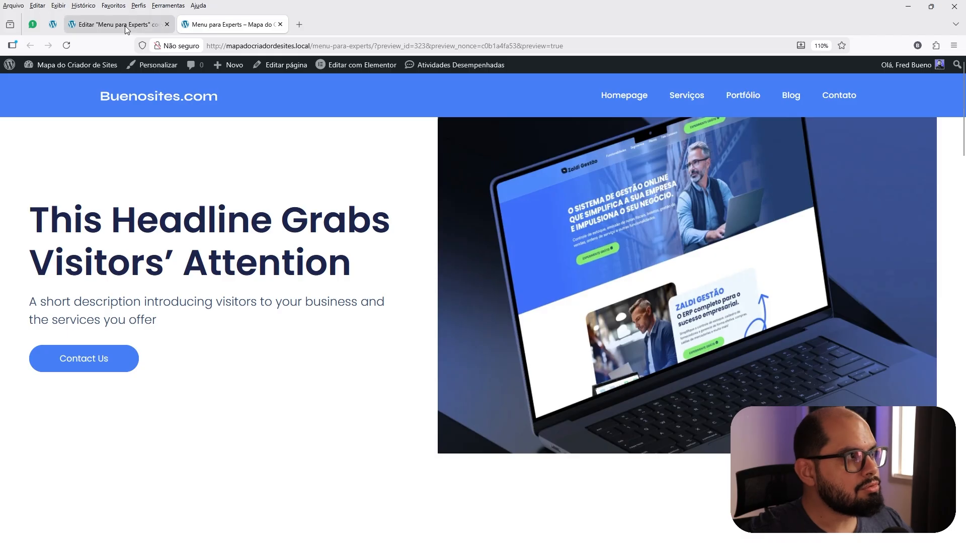
- Set the blur to 5px in both backdrop-filter and -webkit-backdrop-filter of the header's custom CSS and publish the page
click(126, 26)
click(127, 399)
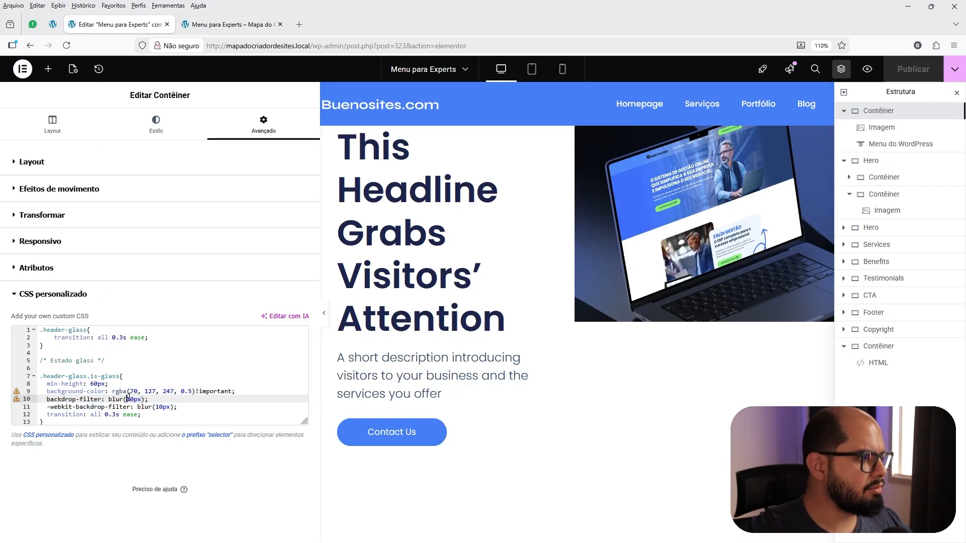
key(Delete)
key(Delete)
text(5)
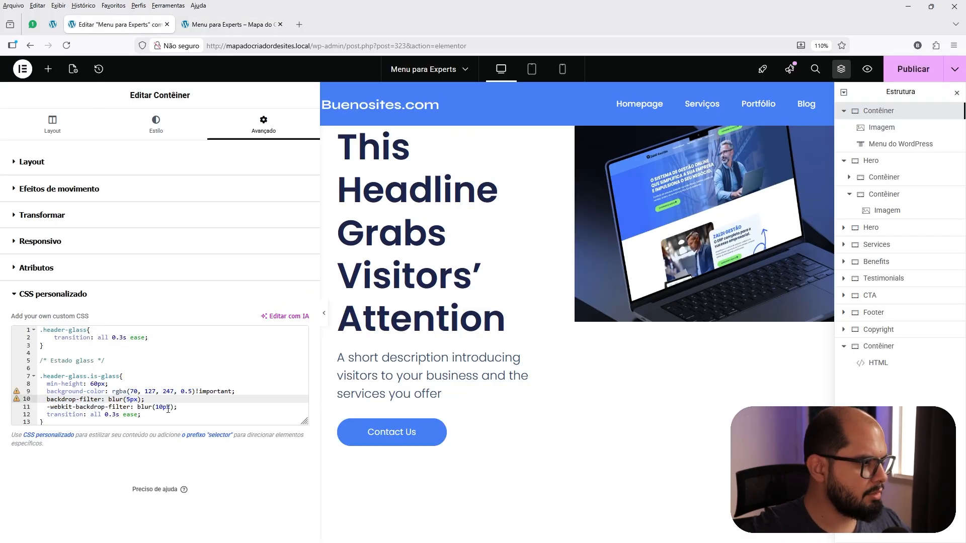
drag(163, 408, 155, 407)
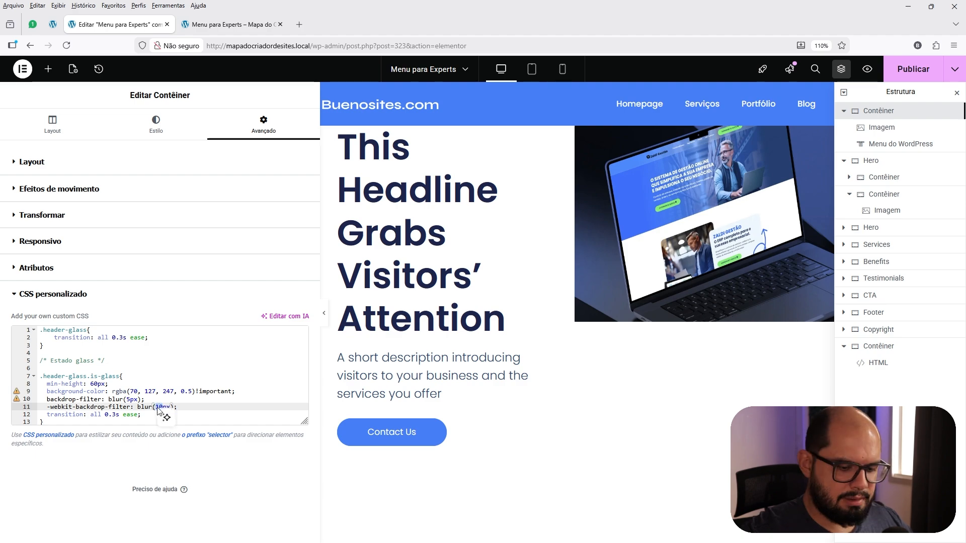
text(5)
click(912, 69)
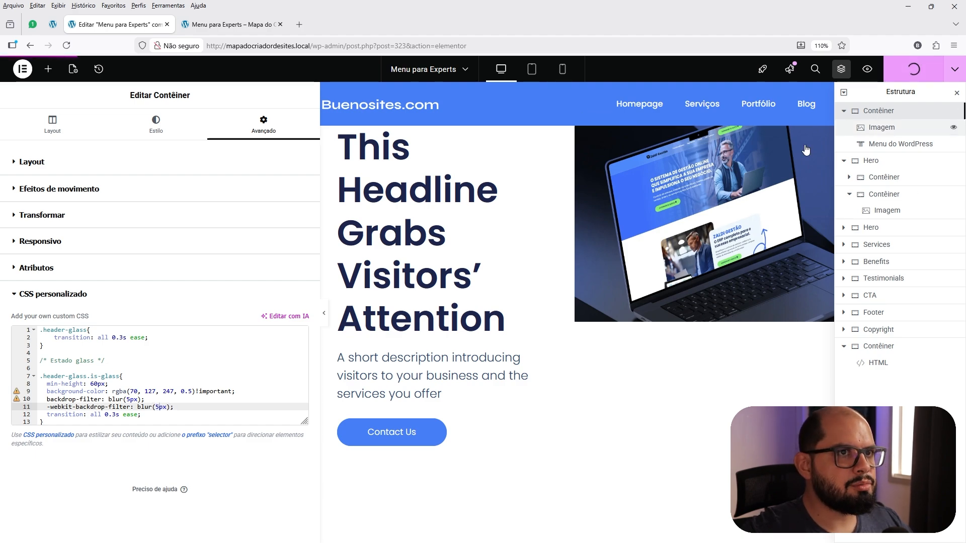
- Reload the page preview and examine the header's blur and menu link hover colours over the scrolled content
click(209, 28)
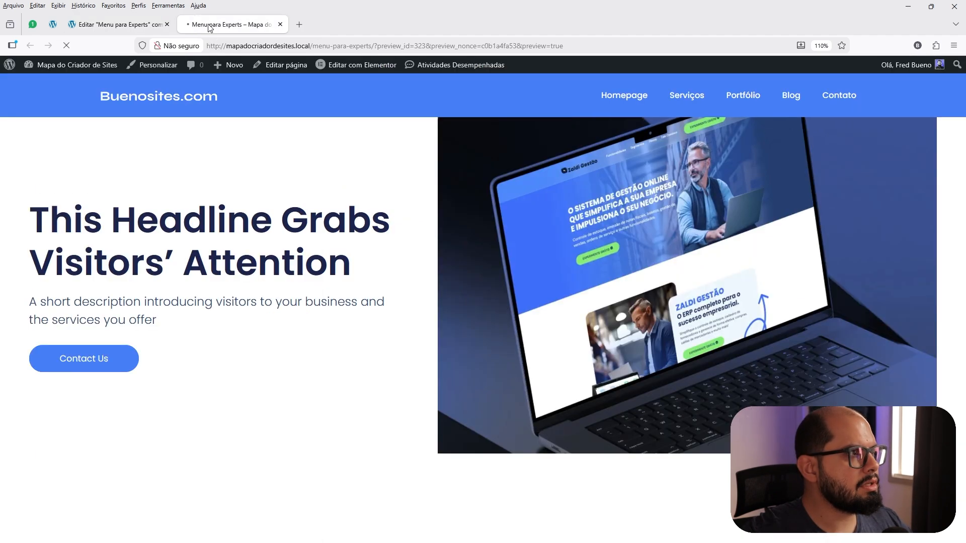
key(F5)
scroll(472, 225, down, 3)
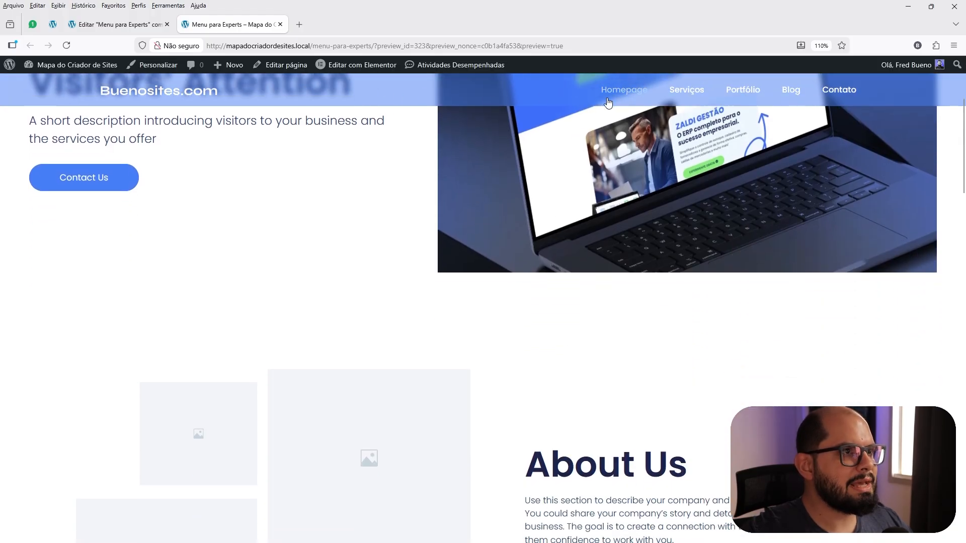
scroll(609, 98, down, 6)
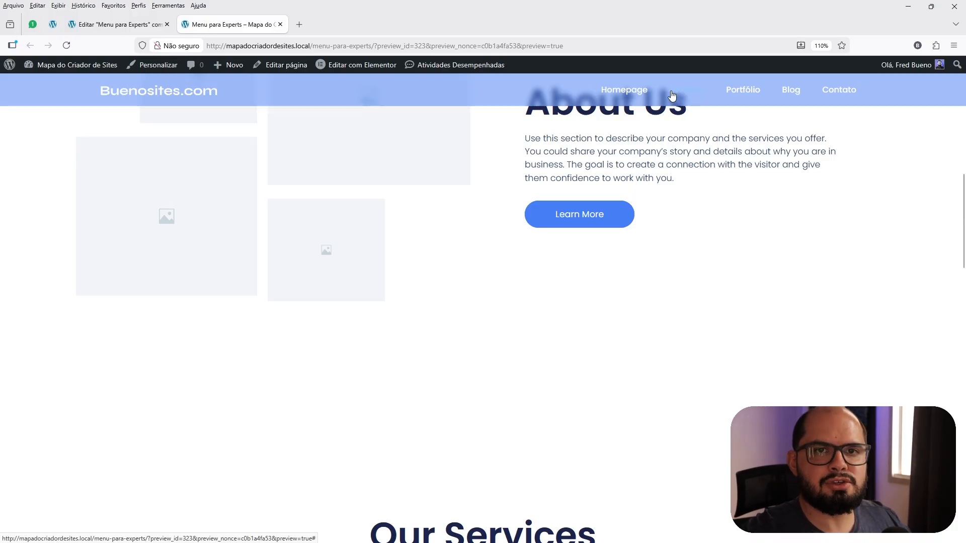
- Set the hover text colour of the header's WordPress menu to #03264F
click(118, 24)
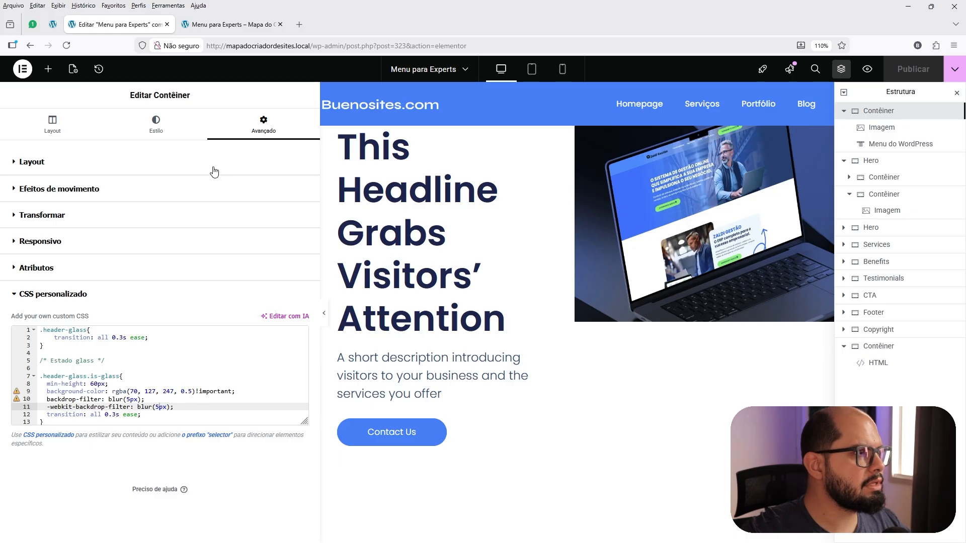
click(638, 103)
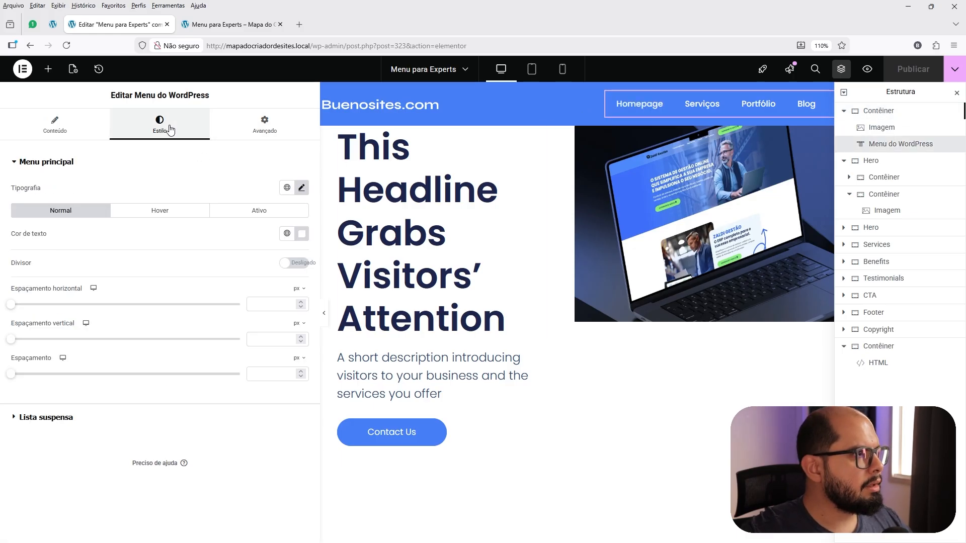
click(182, 212)
click(302, 234)
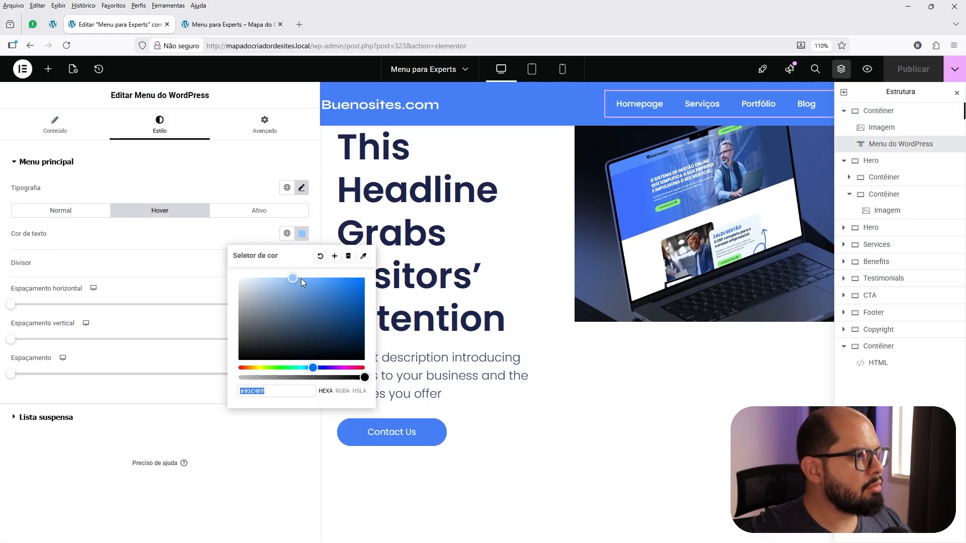
click(294, 279)
text(#03264F)
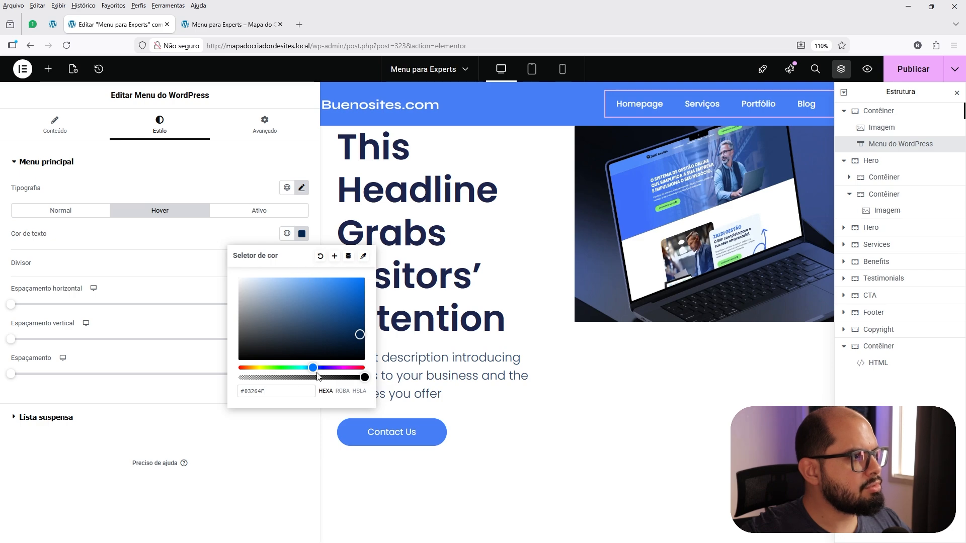
- Set the WordPress menu's active text colour to #03264F and publish the page
click(253, 213)
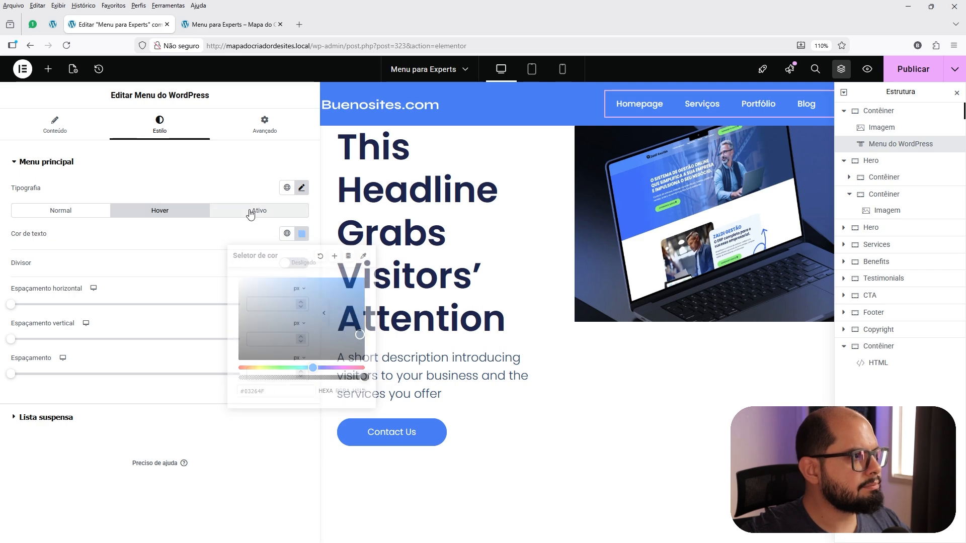
click(301, 234)
click(241, 392)
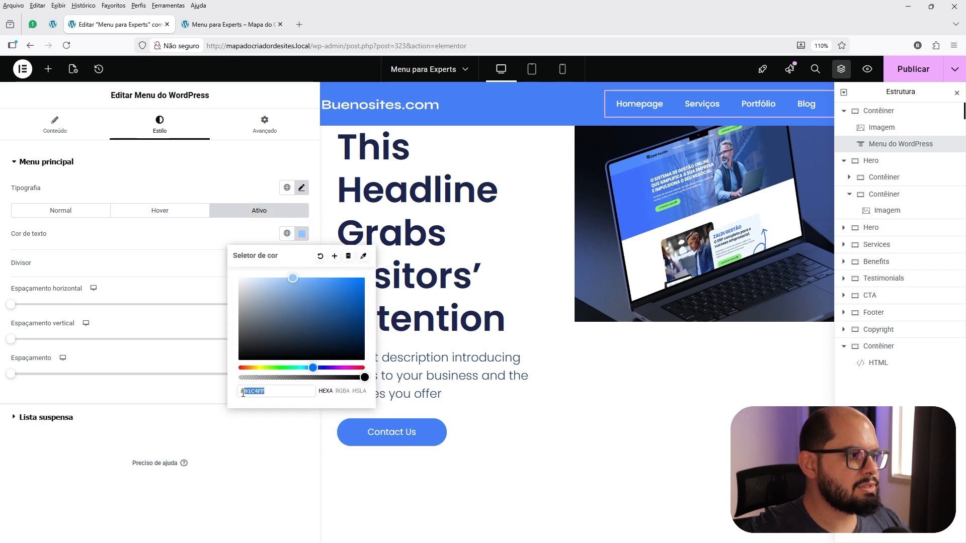
text(#03264F)
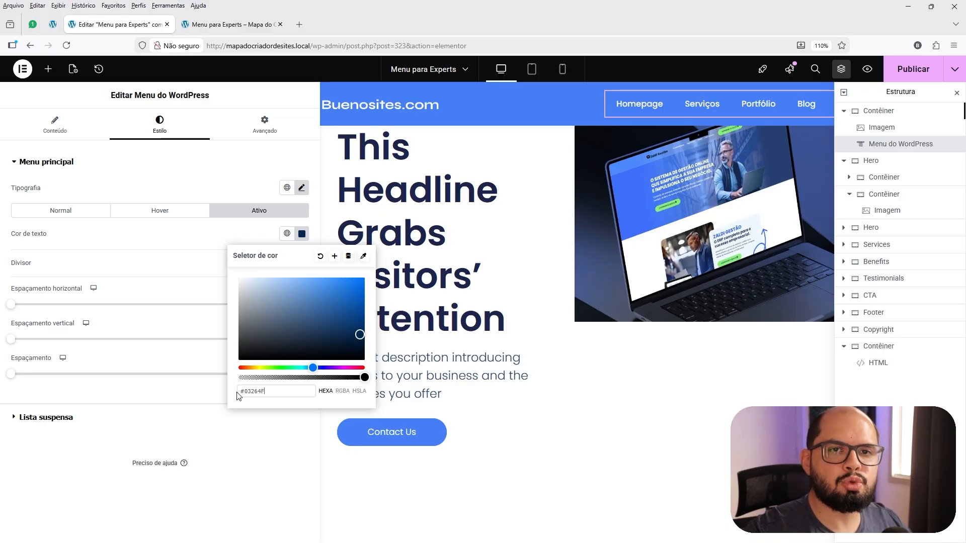
click(910, 72)
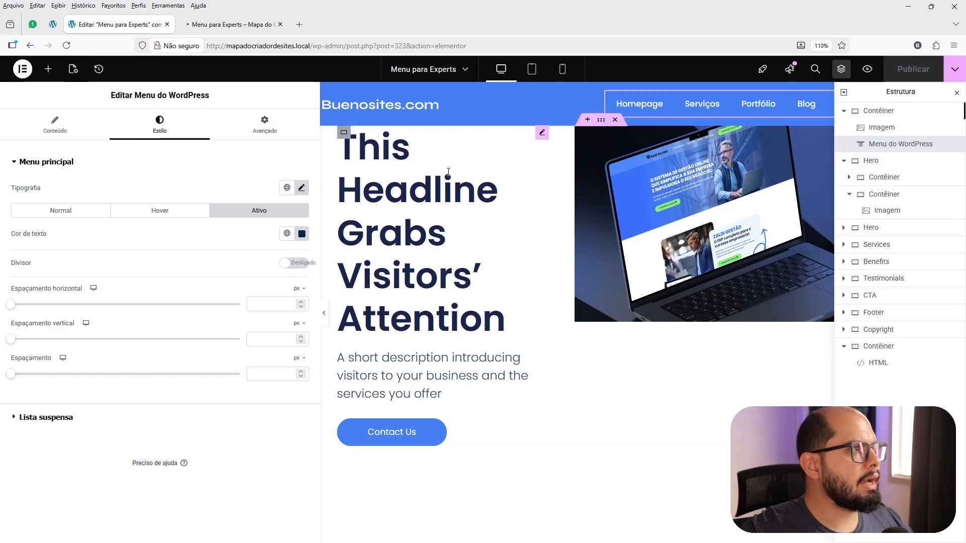
- Check the menu links' hover colour and the sticky glass header over scrolled content in the page preview
click(222, 27)
scroll(557, 225, down, 5)
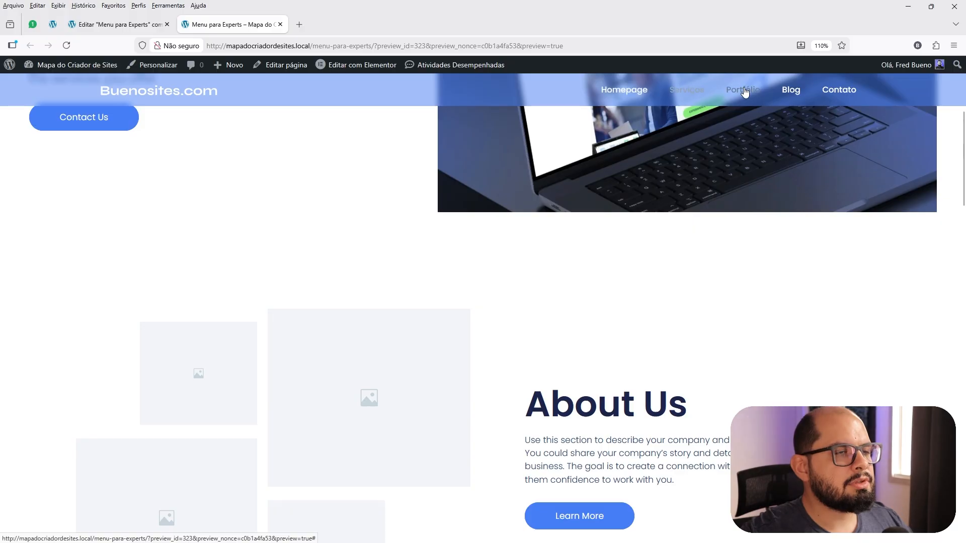
scroll(766, 95, down, 5)
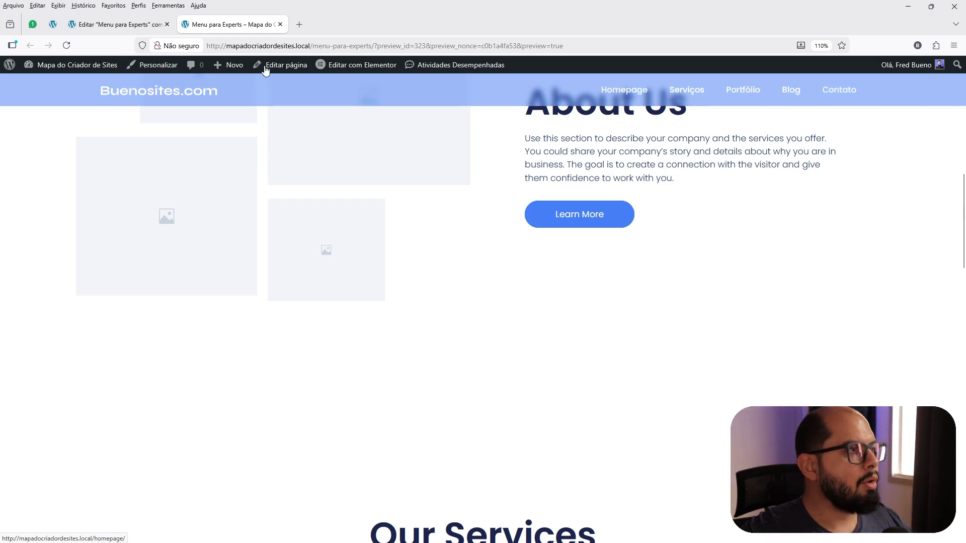
- Return to the Elementor editor and view the header across the full canvas width, then restore the editing panel
click(120, 25)
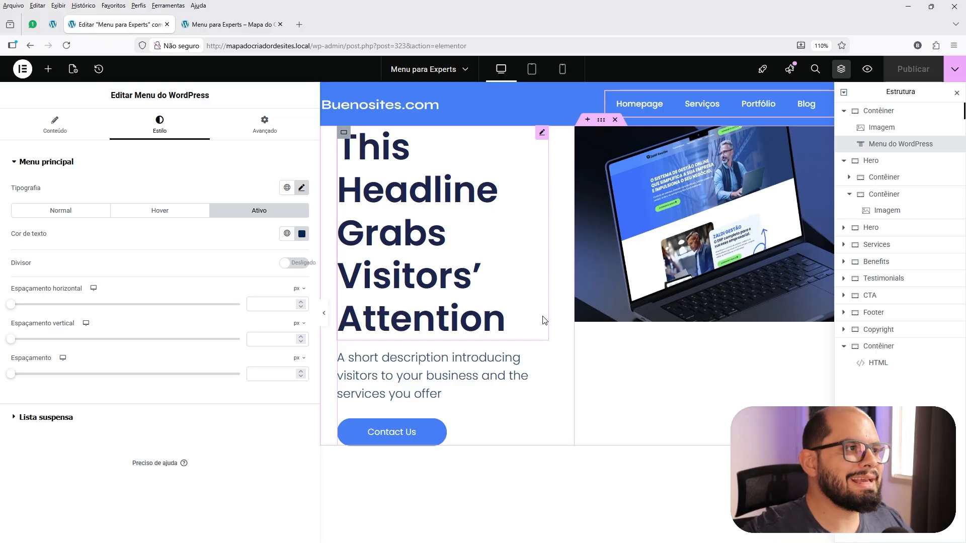
click(325, 317)
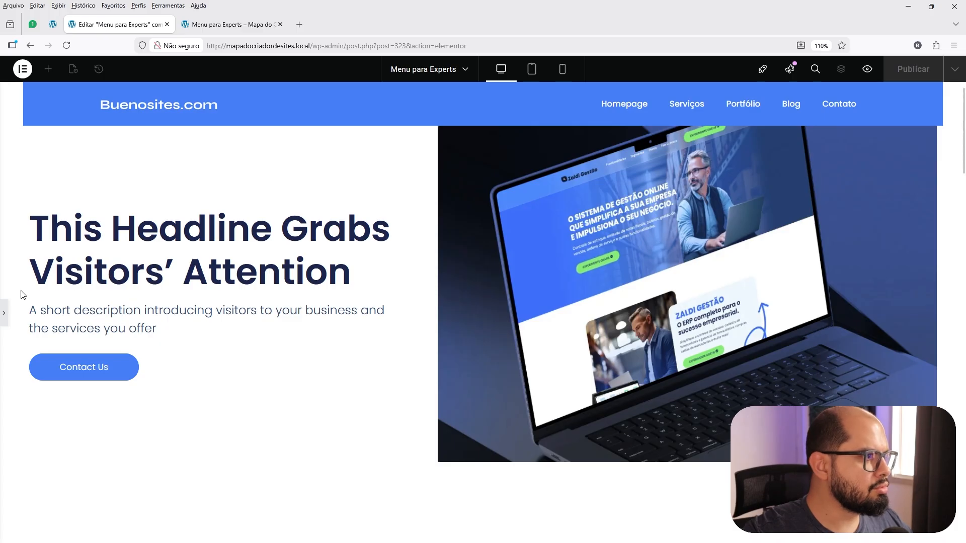
click(5, 314)
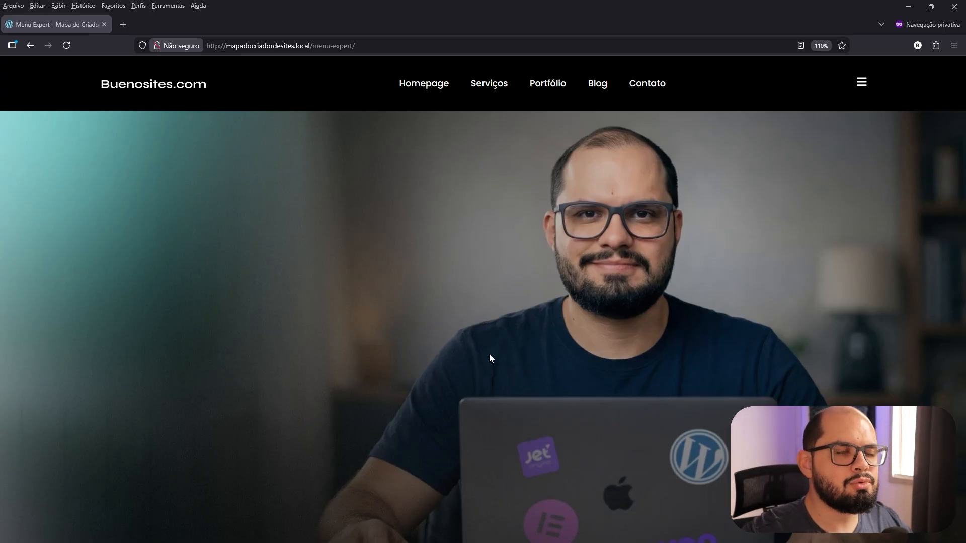
- Examine the Menu Expert example page's scrolled header and its off-canvas menu, closing the menu when done
scroll(490, 358, down, 5)
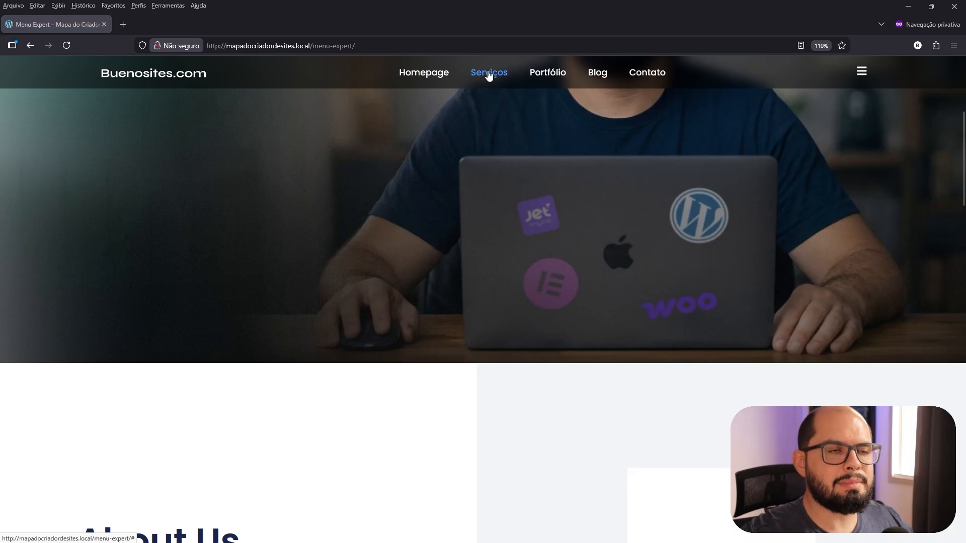
click(860, 72)
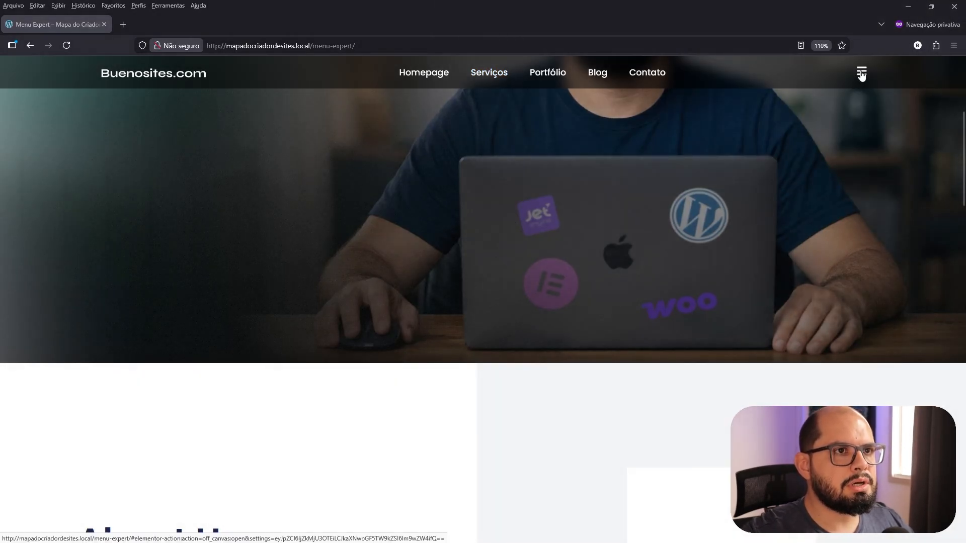
click(861, 73)
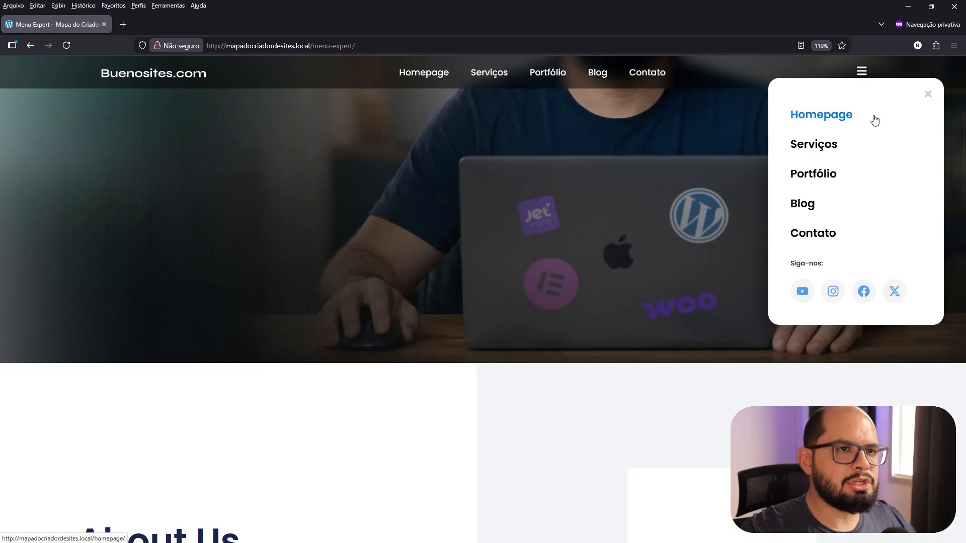
click(927, 97)
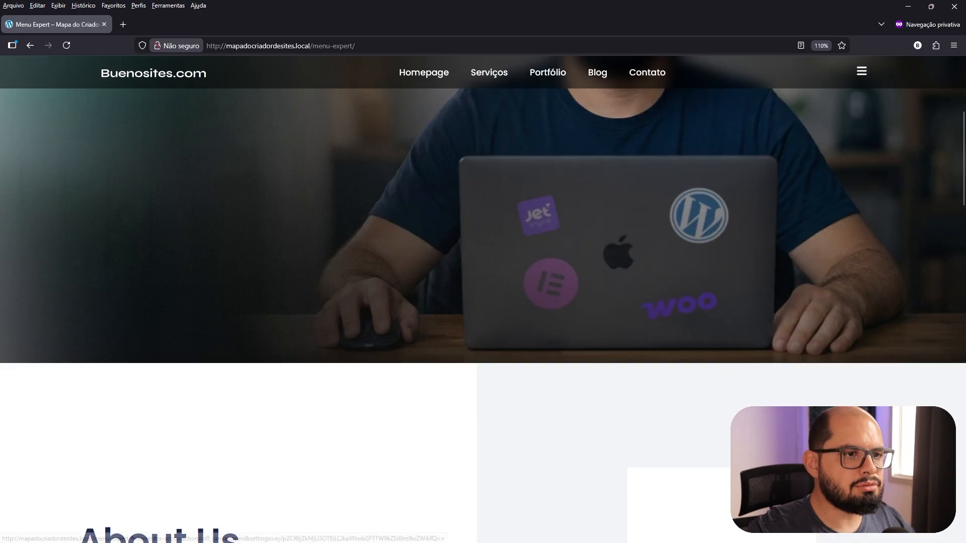
- Inspect the Menu Expert page at 375 × 812 mobile size with developer tools docked right (Encaixar à direita), and open its off-canvas menu
right_click(806, 312)
click(835, 415)
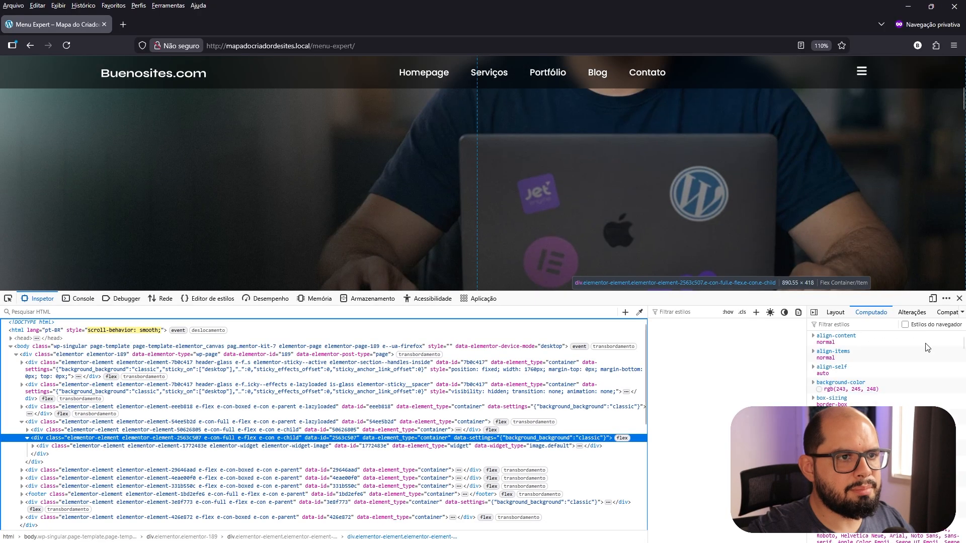
click(933, 298)
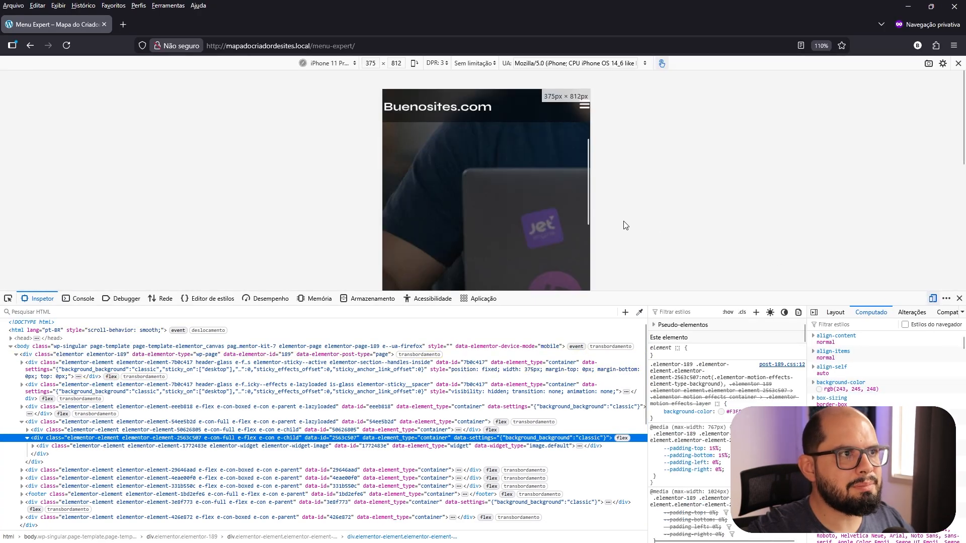
click(946, 298)
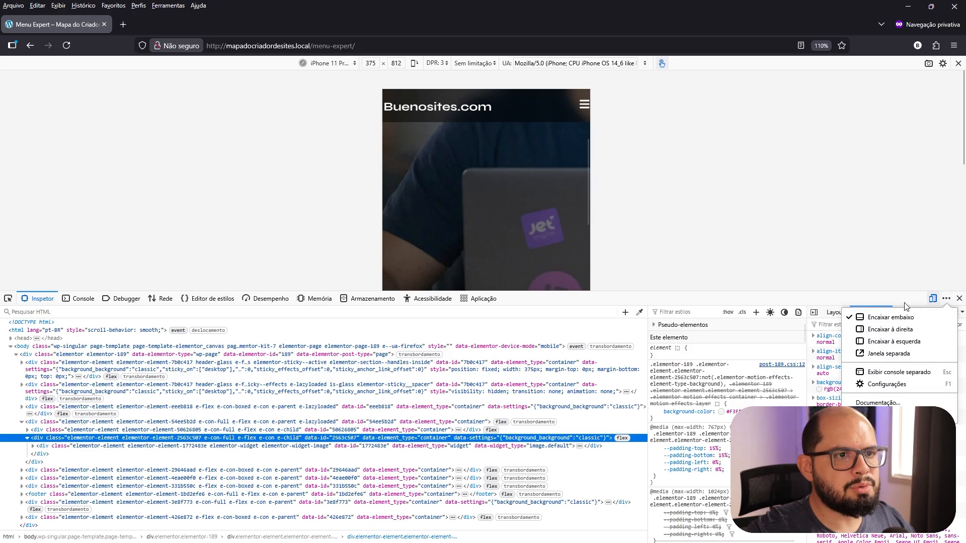
click(875, 324)
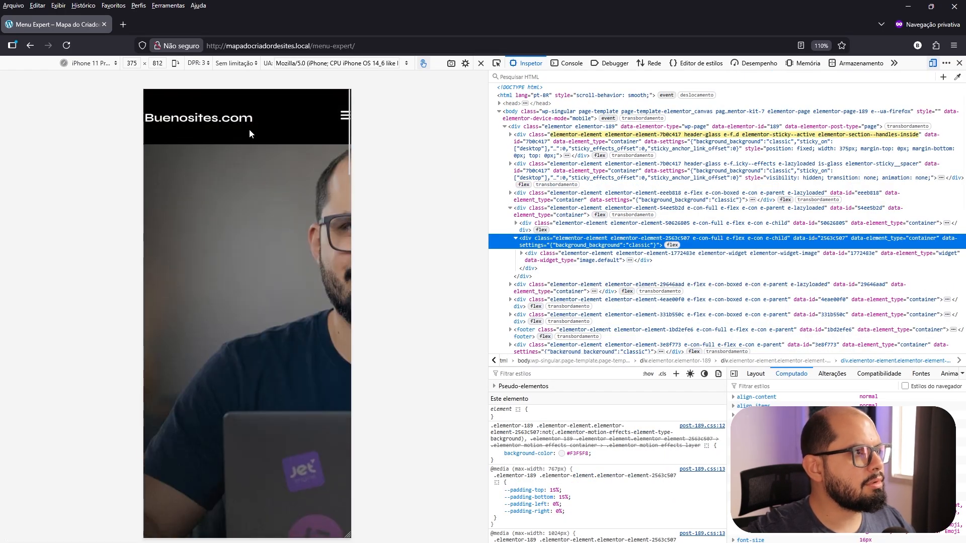
click(342, 119)
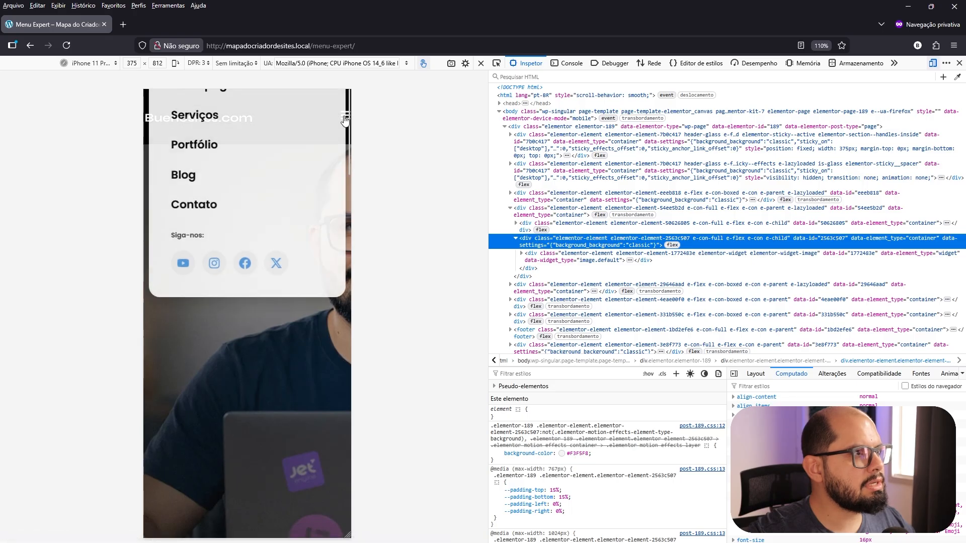